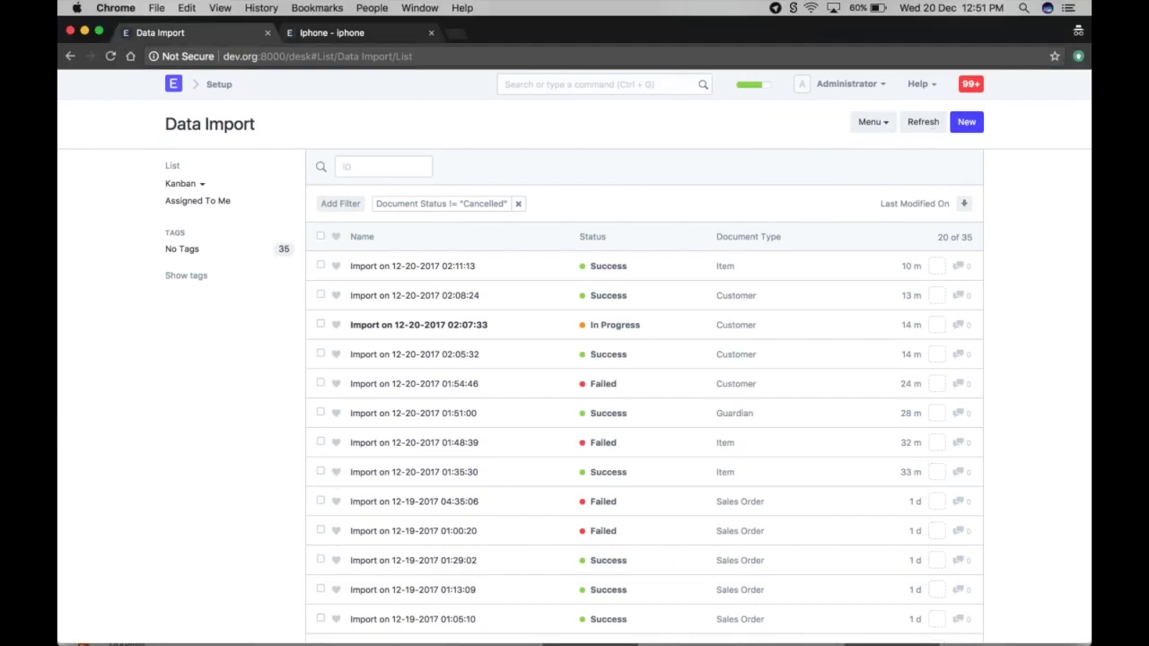
# - Create a new Data Import from the Data Import list
pyautogui.click(967, 121)
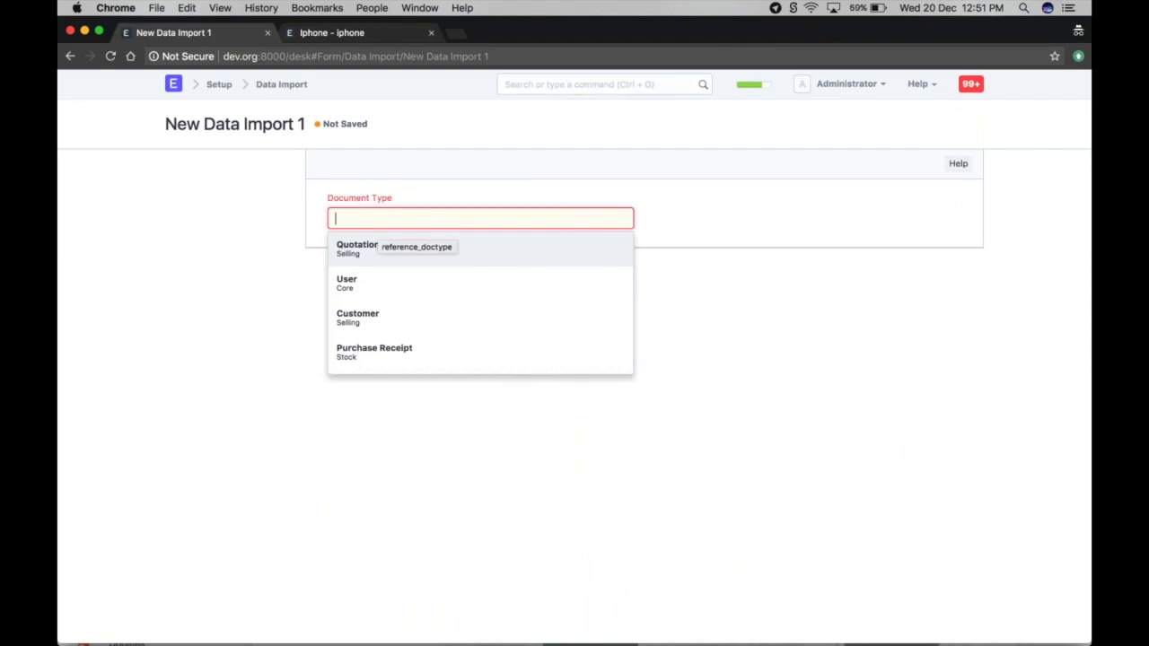
# - Set the new import's Document Type to Item
pyautogui.write('item')
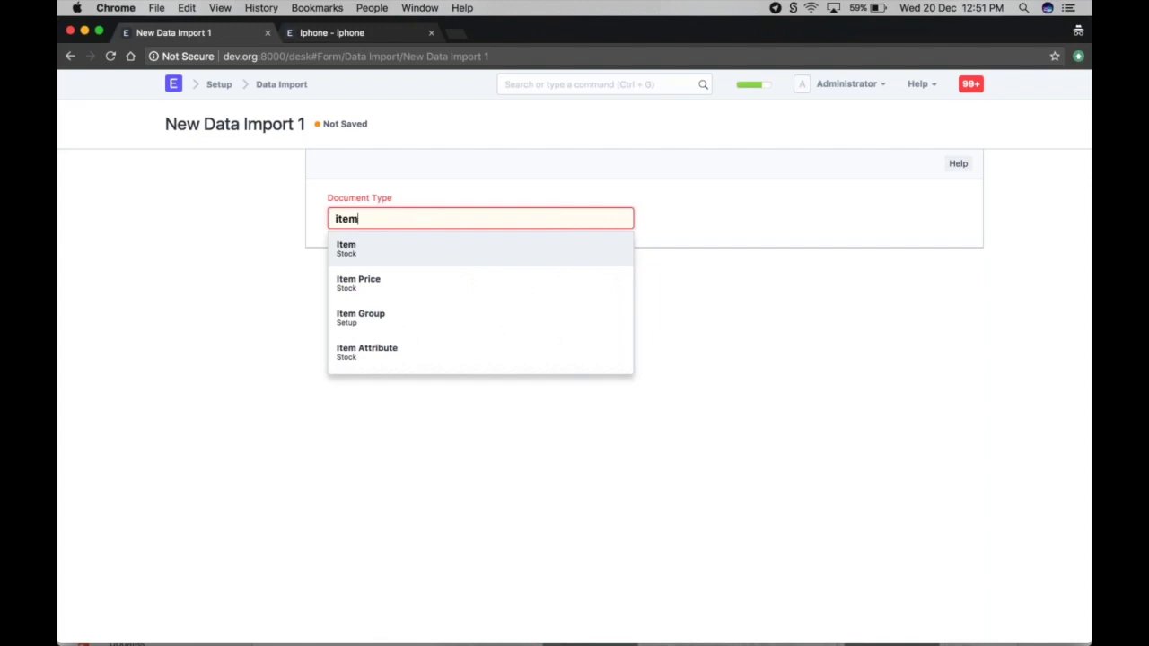
pyautogui.click(503, 248)
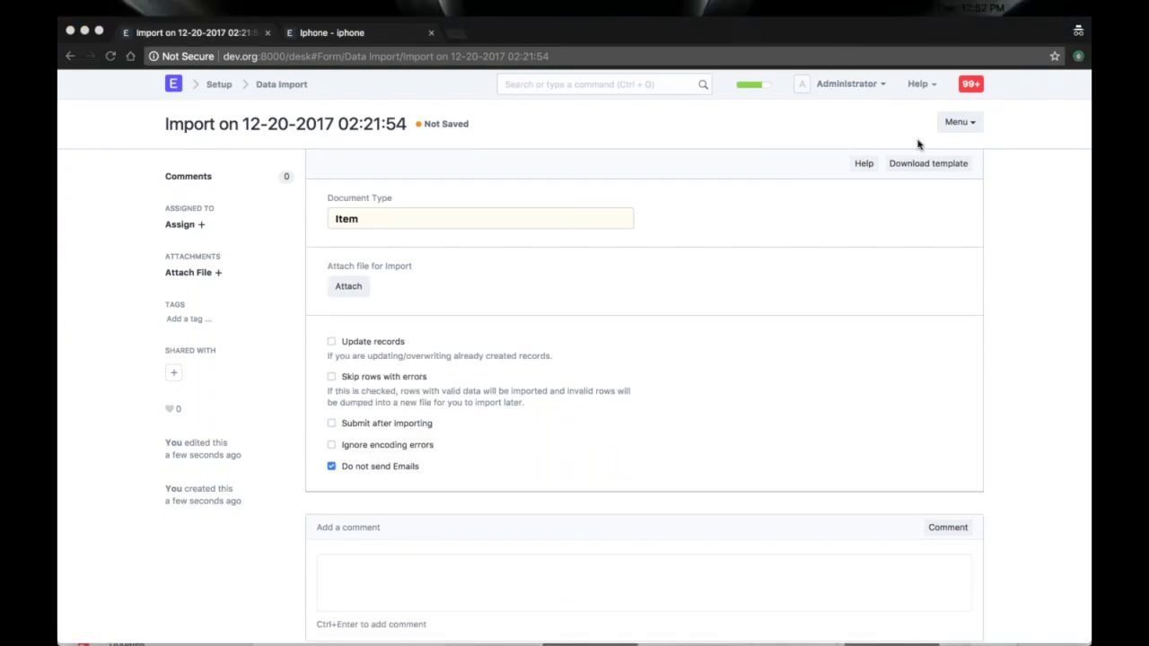
# - Open the template download options with Select Columns set to All
pyautogui.click(929, 169)
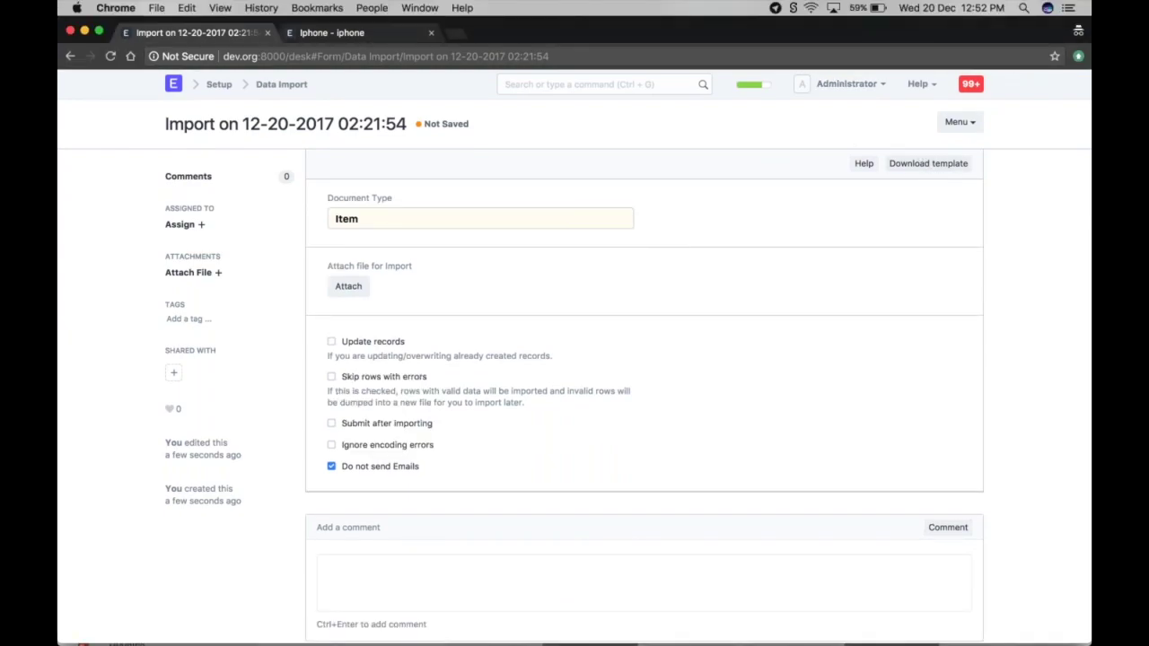
pyautogui.click(907, 166)
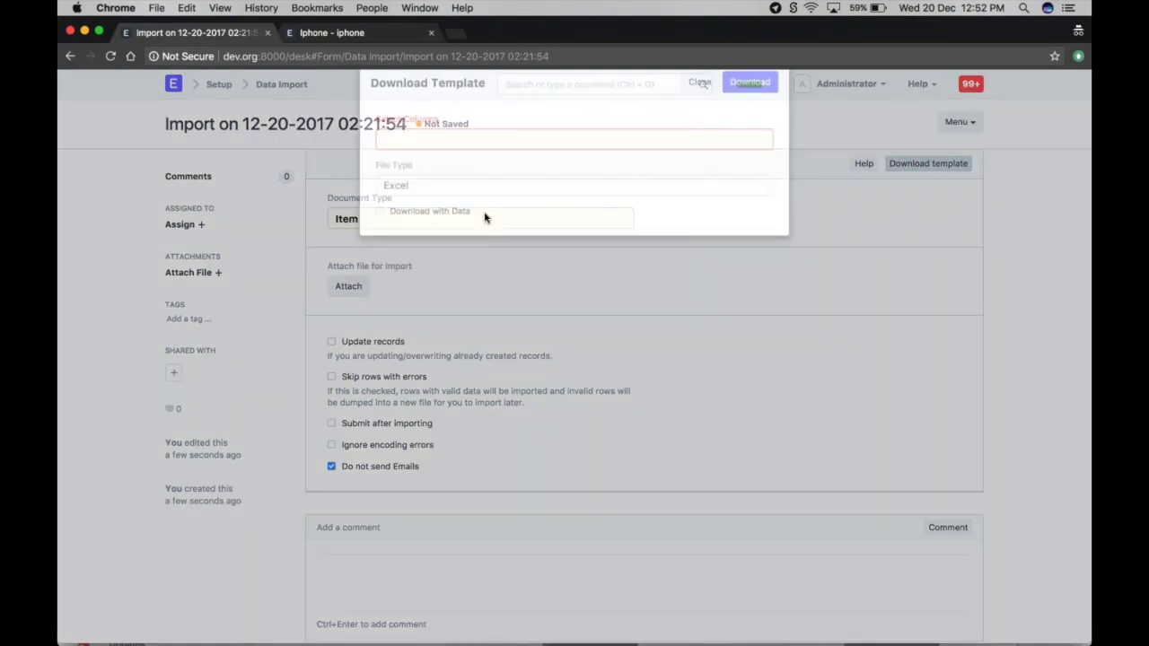
pyautogui.click(393, 167)
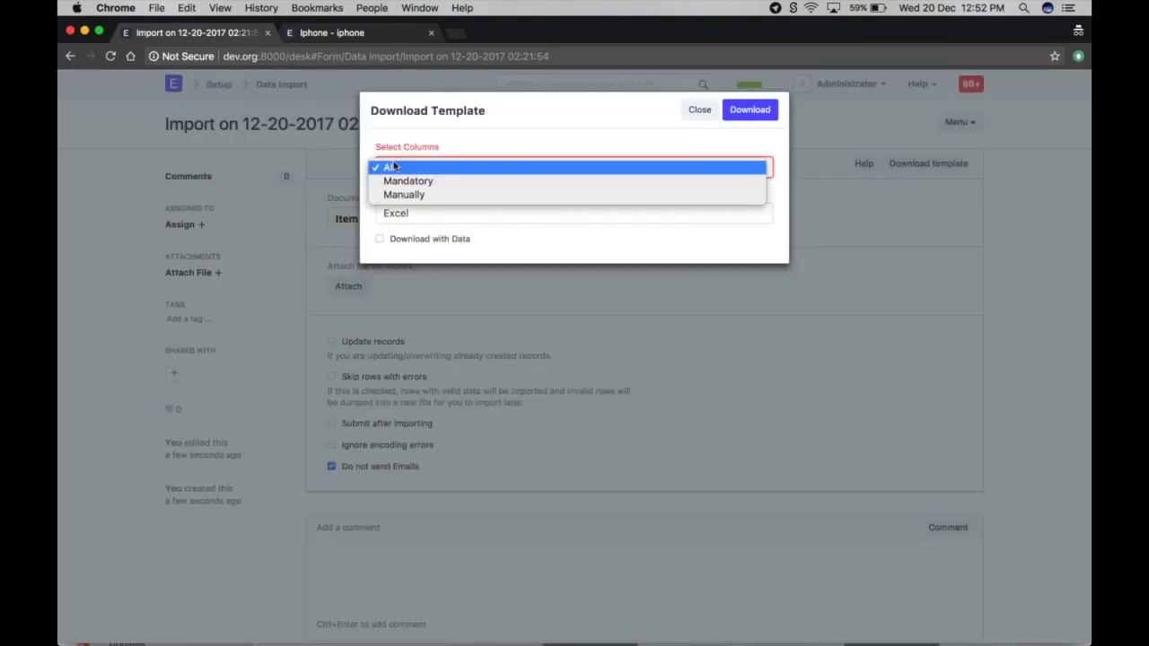
pyautogui.click(393, 167)
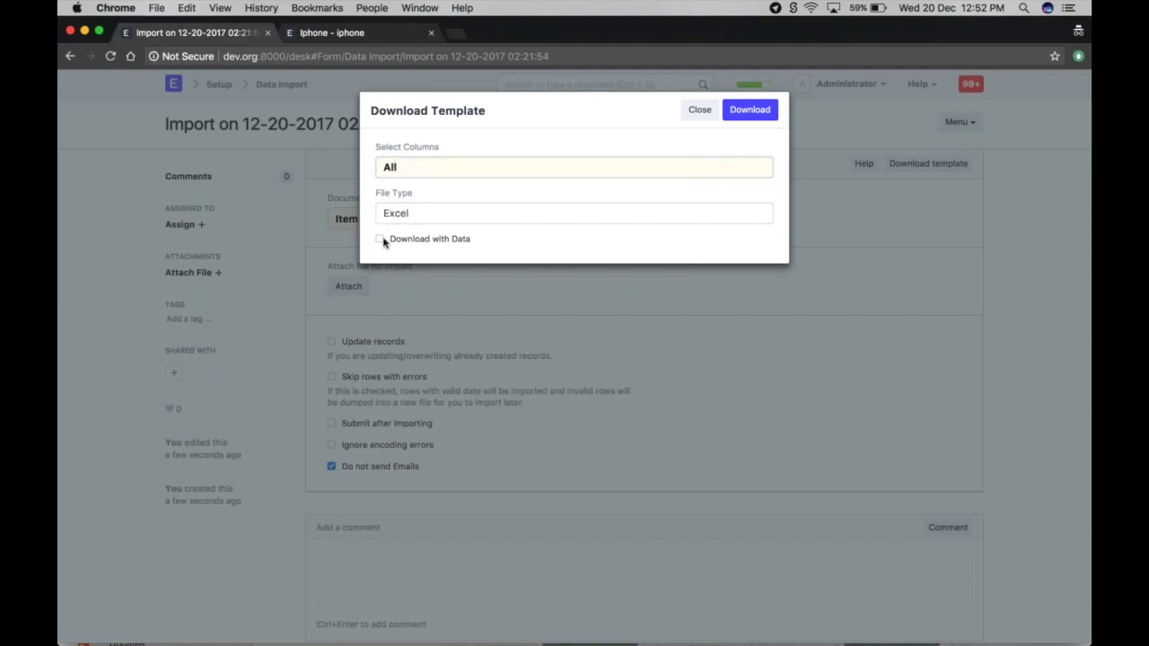
pyautogui.click(394, 169)
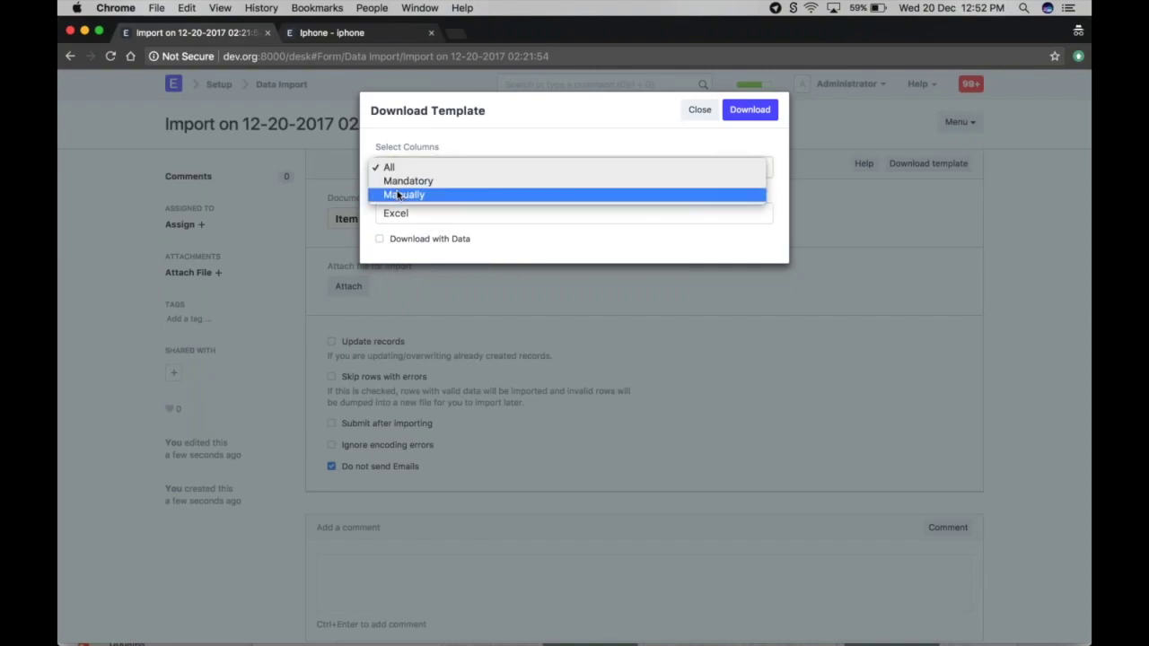
pyautogui.click(401, 194)
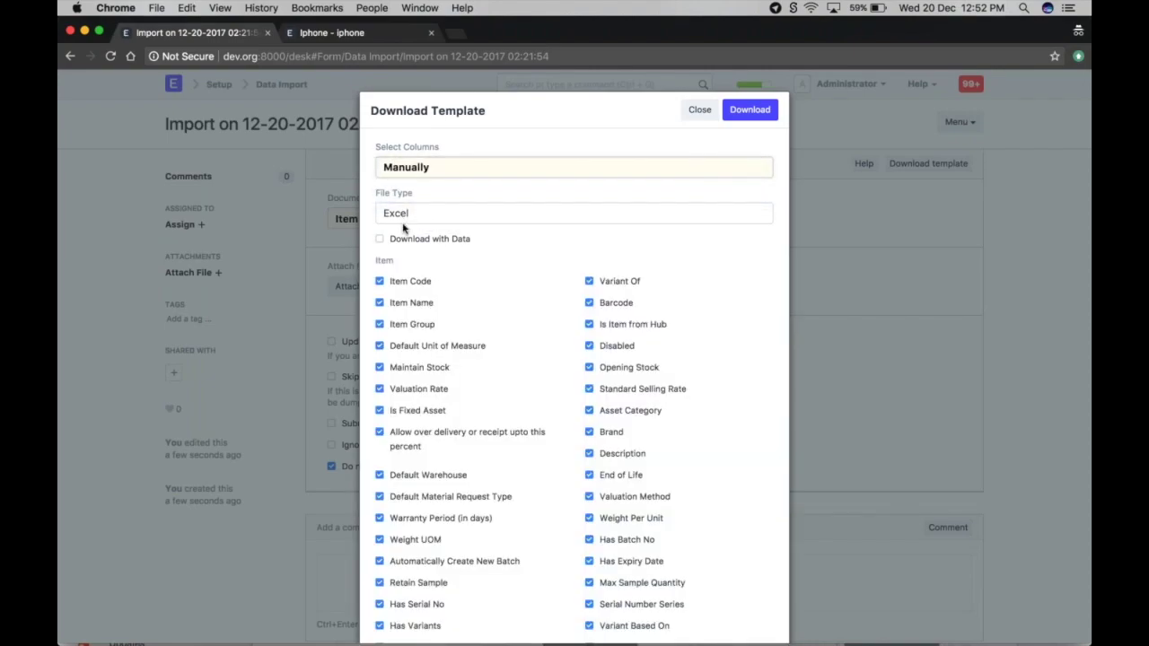
pyautogui.scroll(-15, 403, 228)
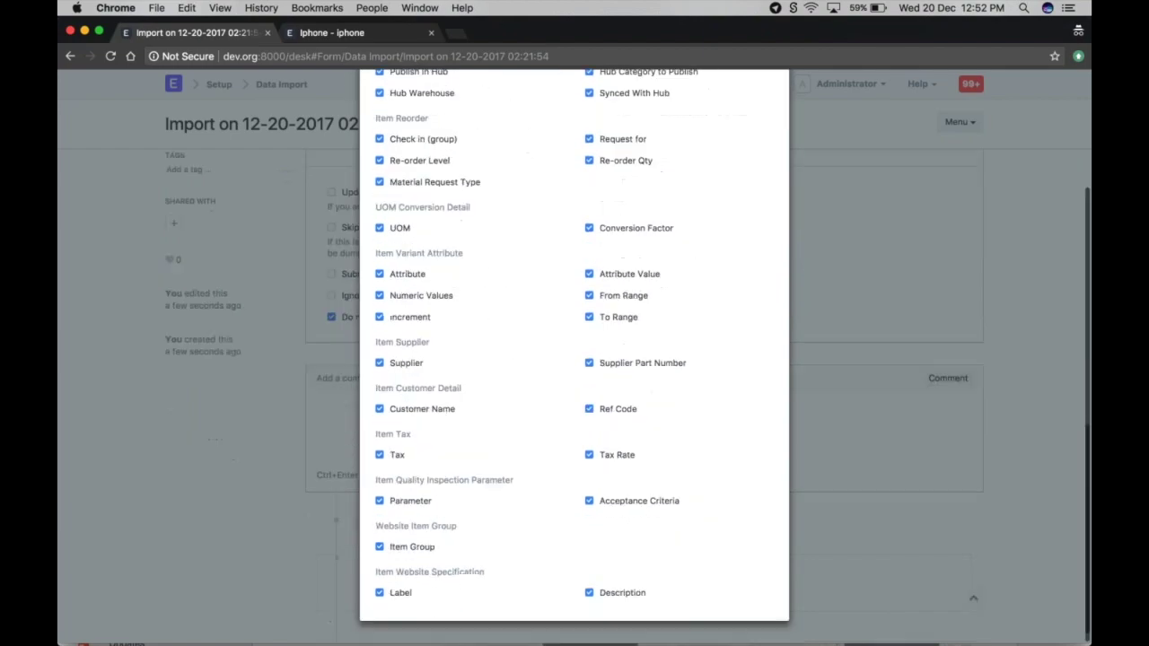
pyautogui.scroll(15, 574, 359)
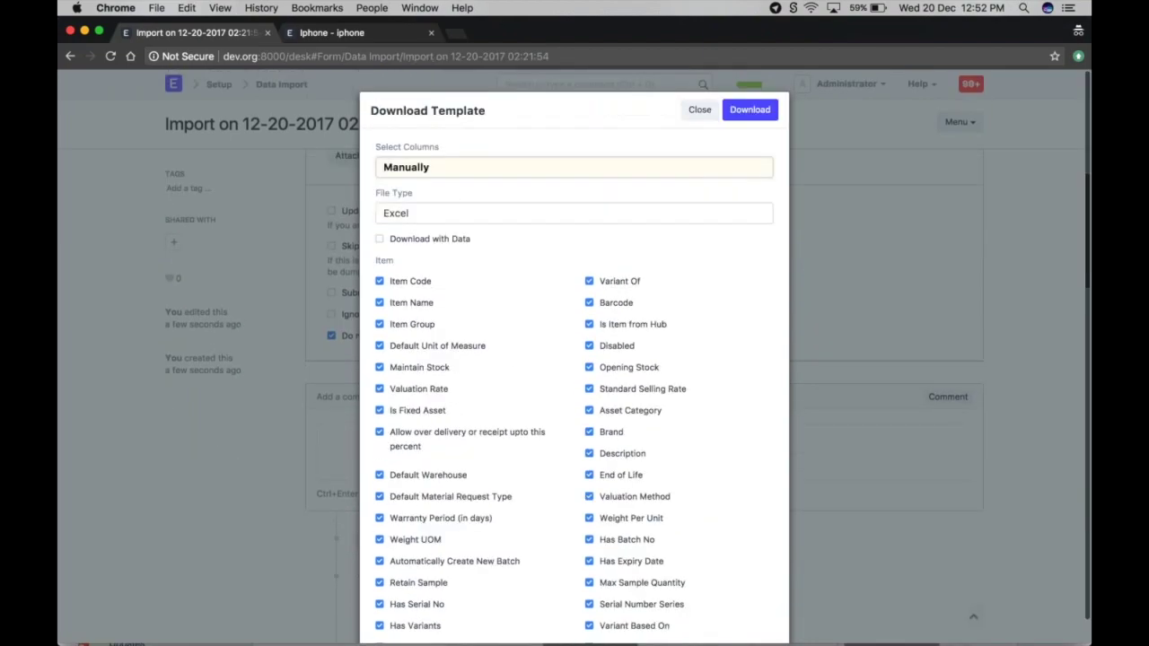
pyautogui.click(411, 171)
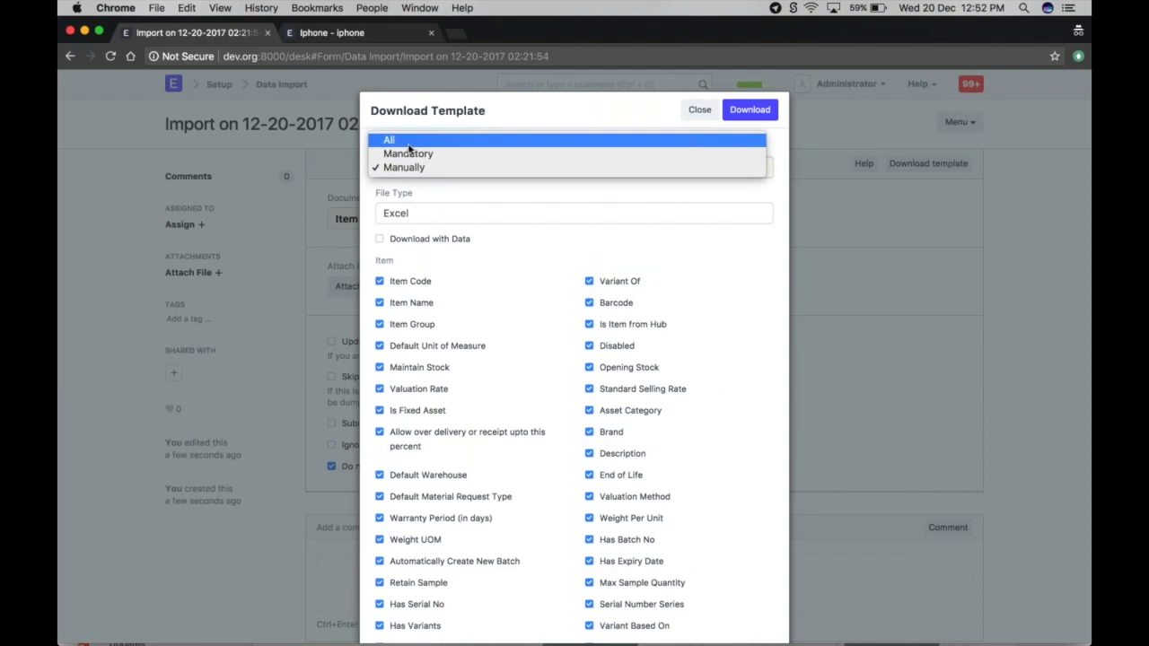
pyautogui.click(402, 141)
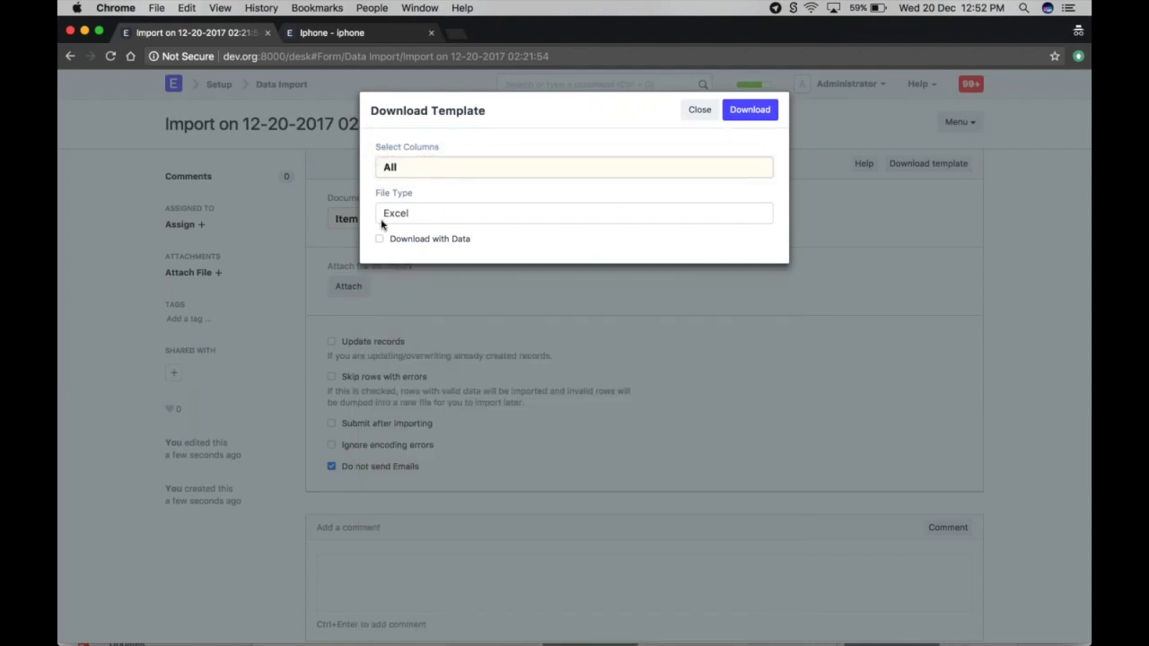
# - Include the existing item data and save the template as Item (11).xlsx
pyautogui.click(379, 239)
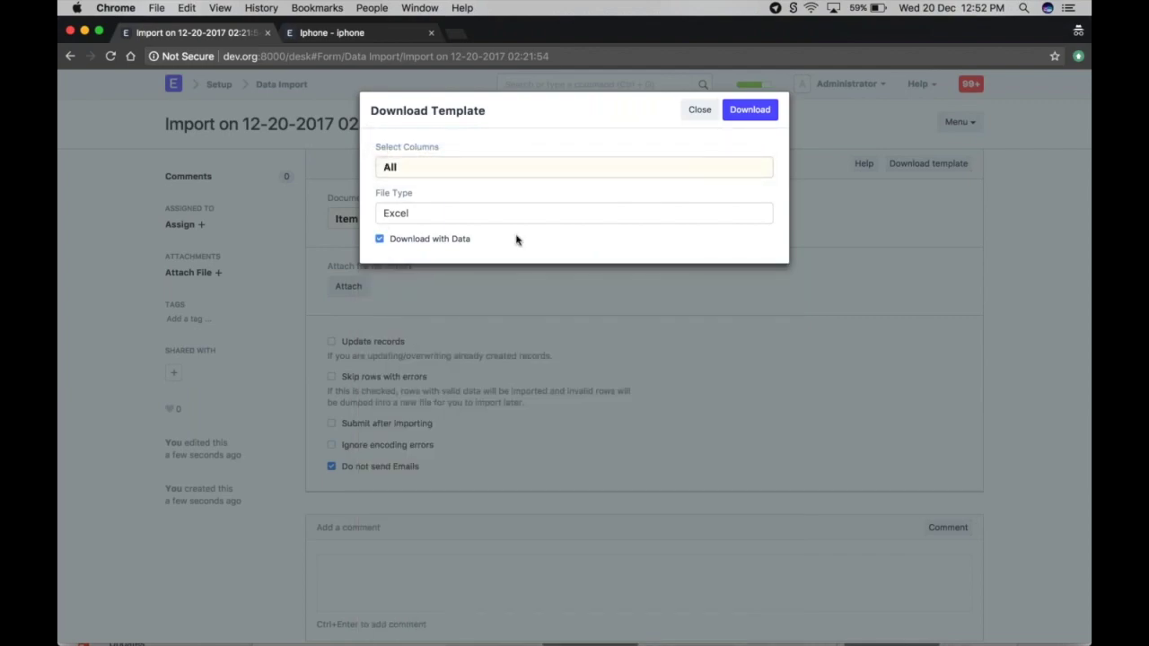
pyautogui.click(750, 110)
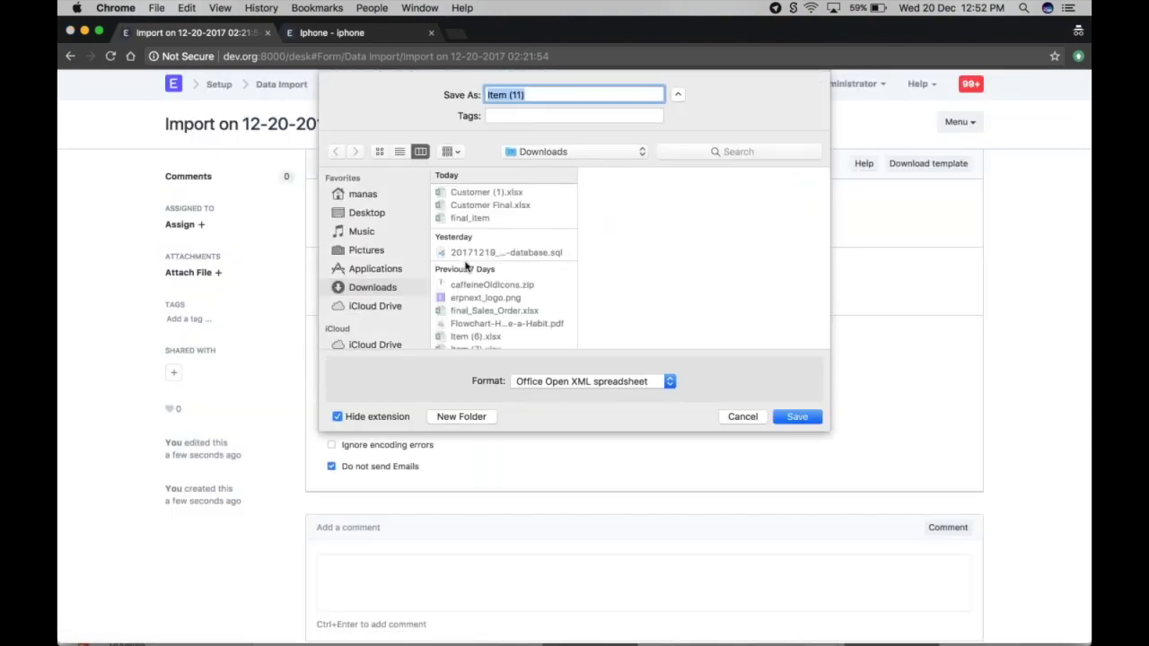
pyautogui.click(797, 417)
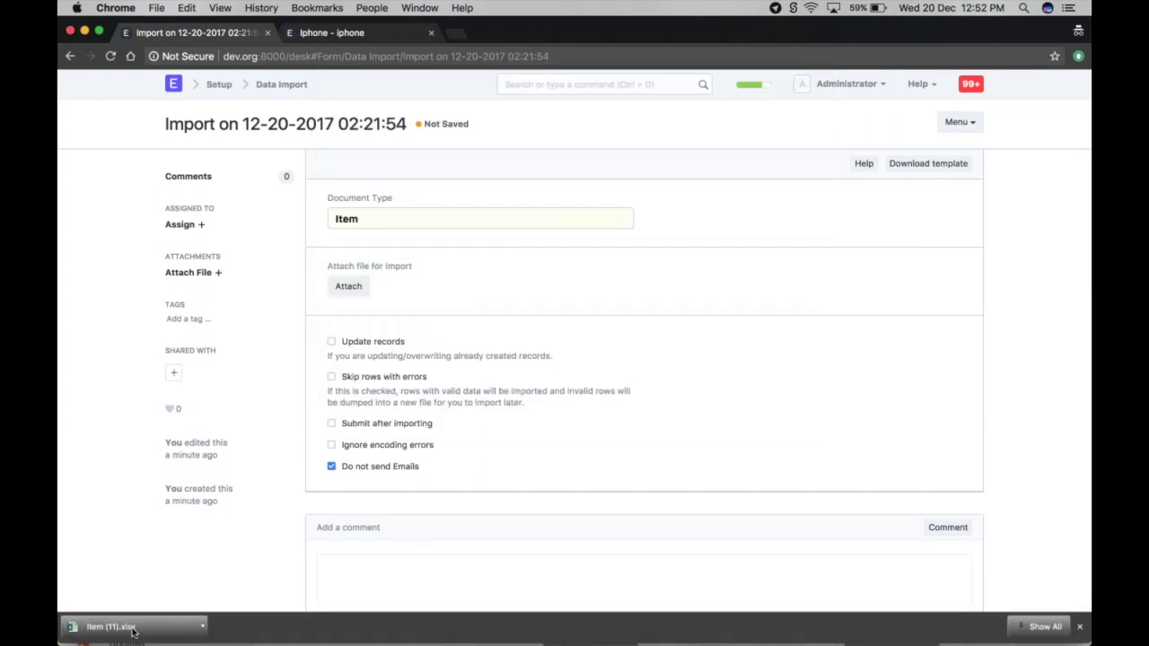
# - Open the downloaded Item (11).xlsx template in Excel
pyautogui.click(132, 628)
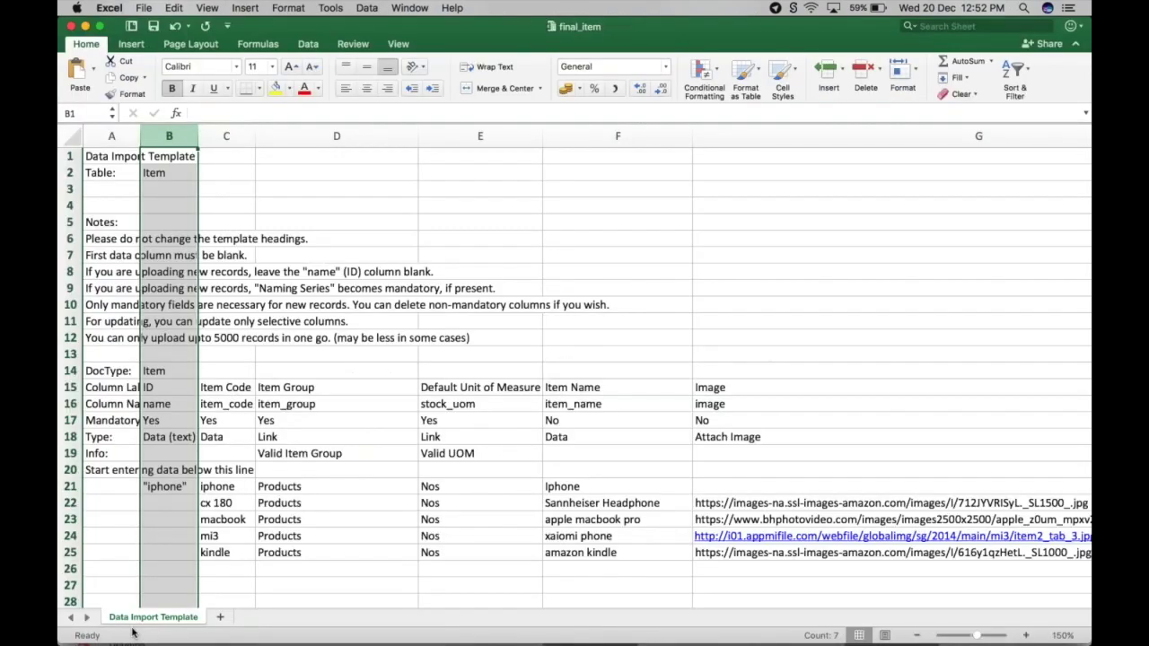
pyautogui.scroll(-5, 186, 258)
pyautogui.scroll(5, 186, 257)
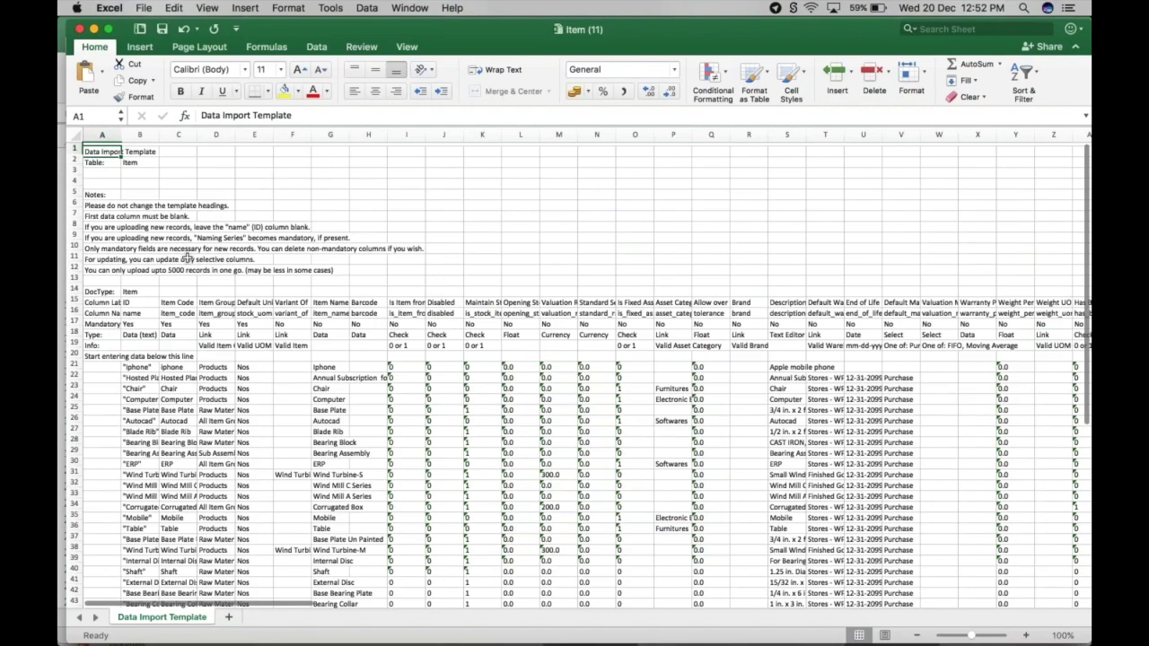
# - Review the final_item workbook's iphone row and four new item rows
pyautogui.press('super+w')
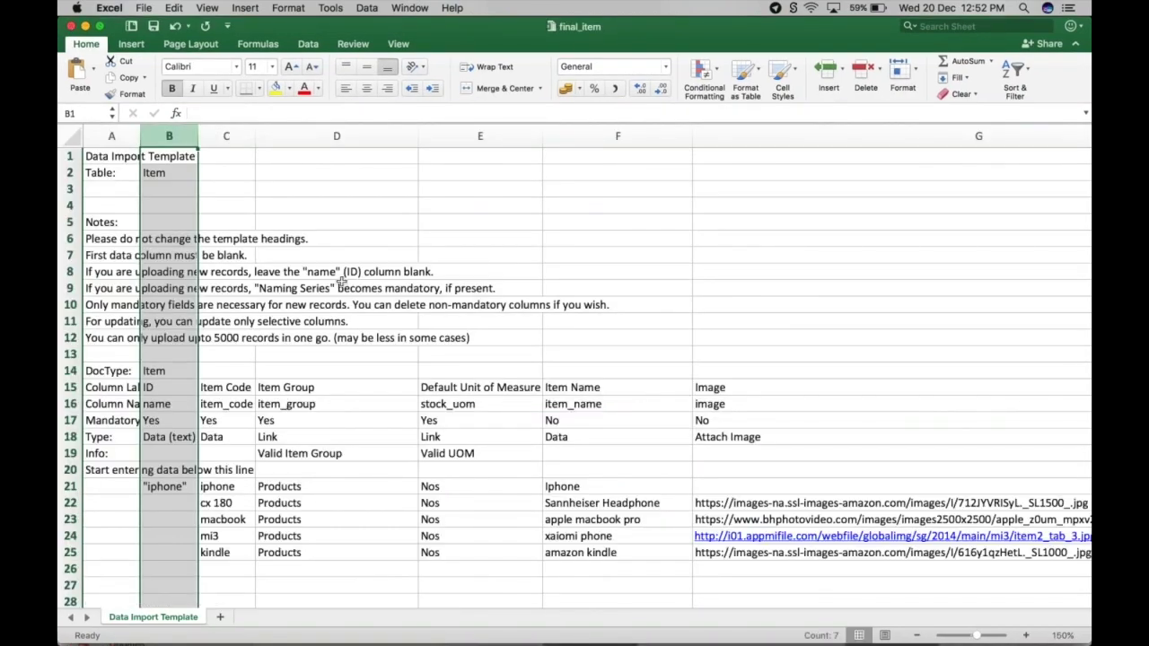
pyautogui.hotkey('ctrl', 'Up')
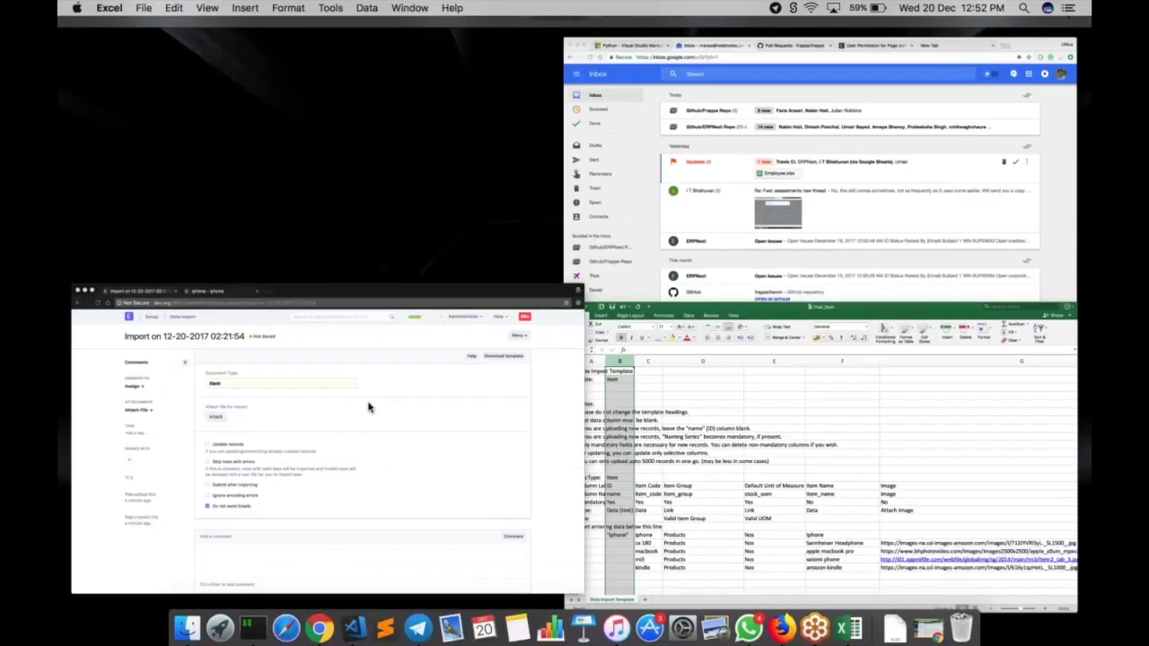
pyautogui.click(372, 410)
pyautogui.hotkey('ctrl', 'Up')
pyautogui.click(544, 437)
pyautogui.scroll(-2, 544, 436)
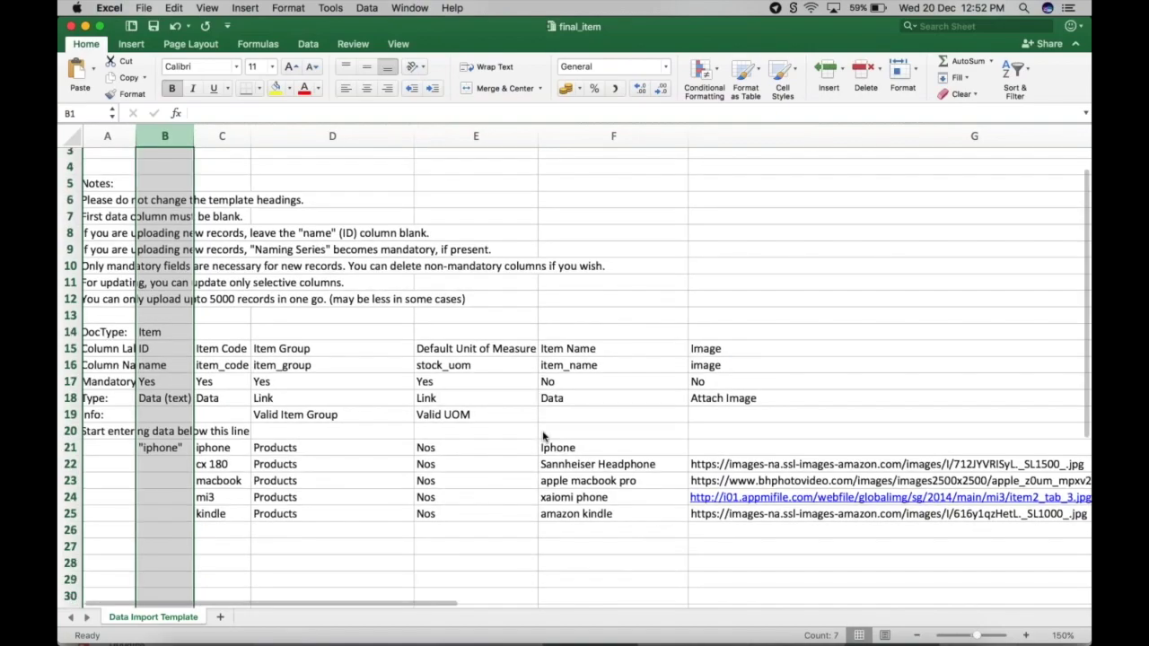
pyautogui.scroll(-3, 544, 437)
pyautogui.scroll(2, 544, 436)
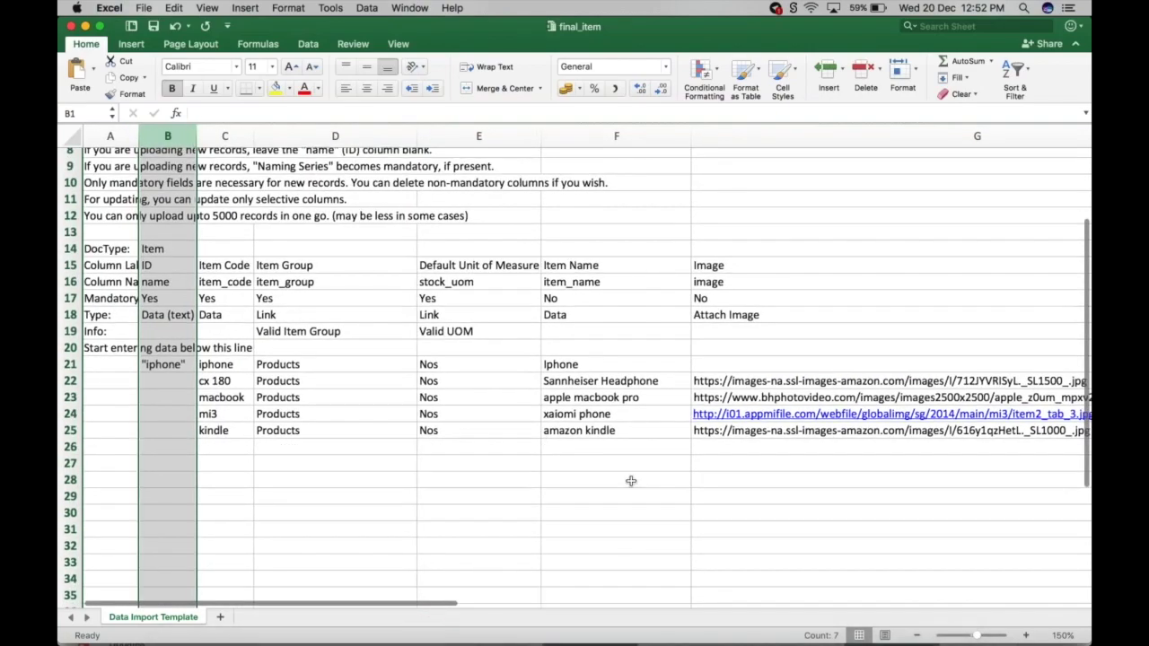
pyautogui.hscroll(1, 631, 481)
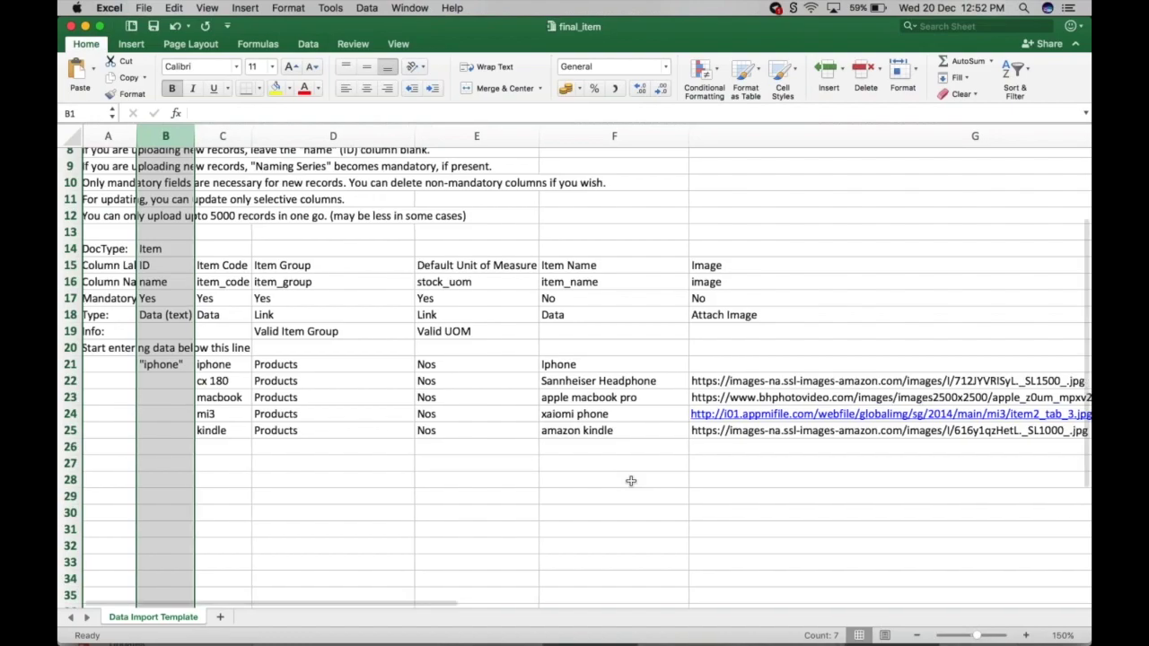
pyautogui.hscroll(1, 631, 481)
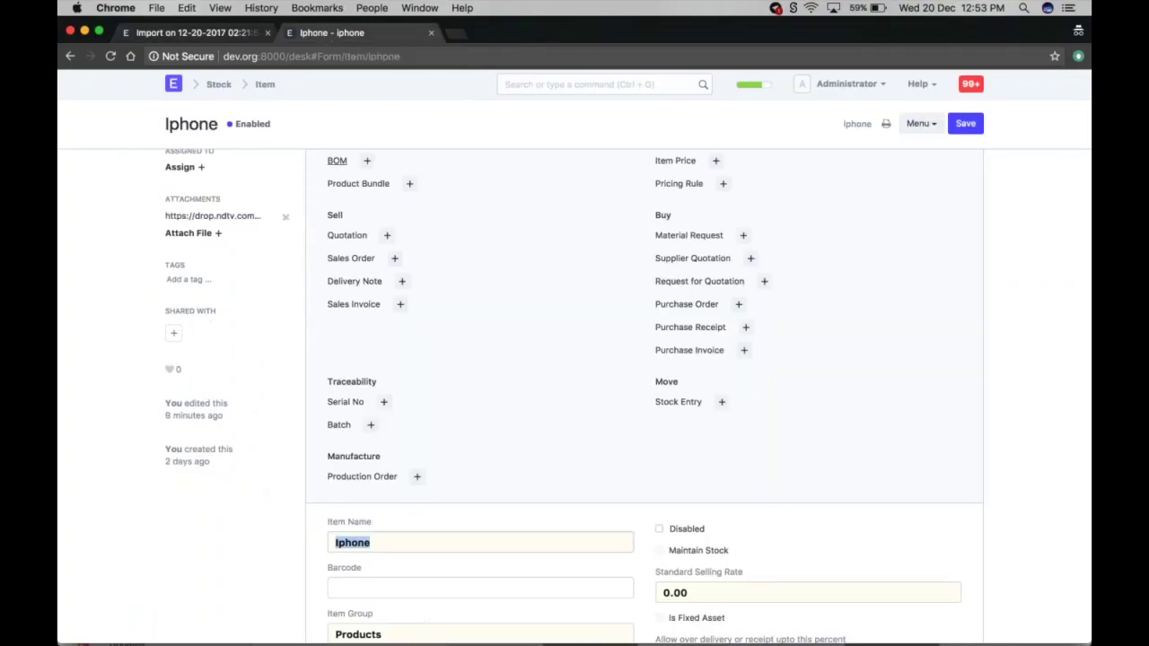
# - Compare the Iphone item's Item Name with the iphone row's Item Name cell in final_item
pyautogui.scroll(5, 184, 139)
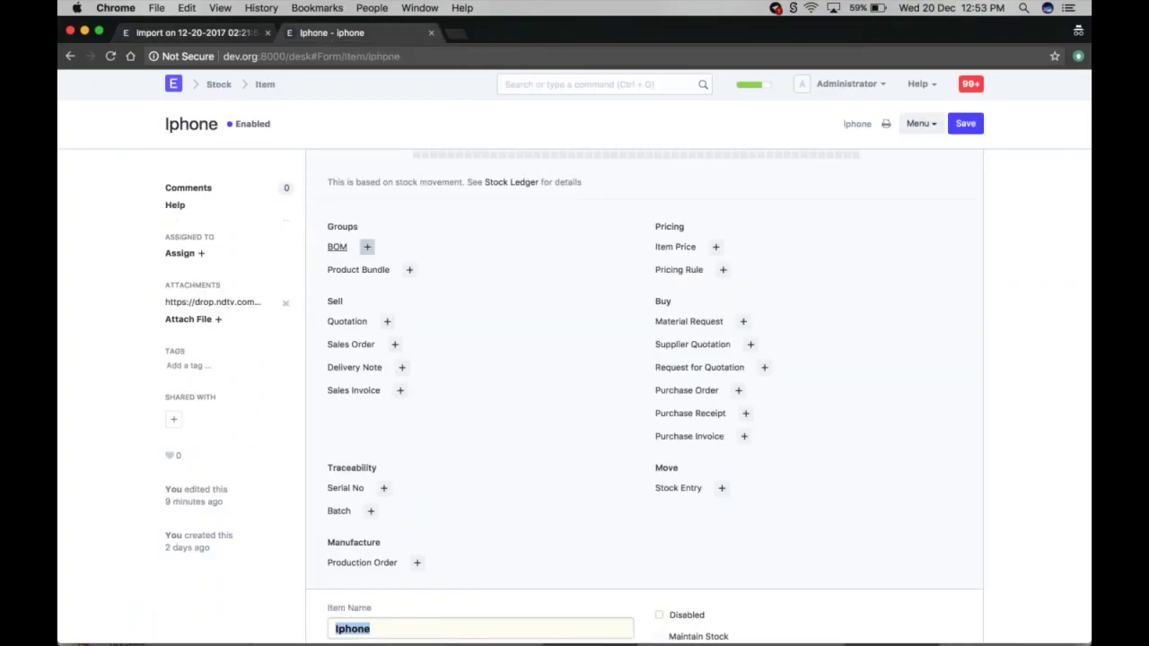
pyautogui.click(184, 128)
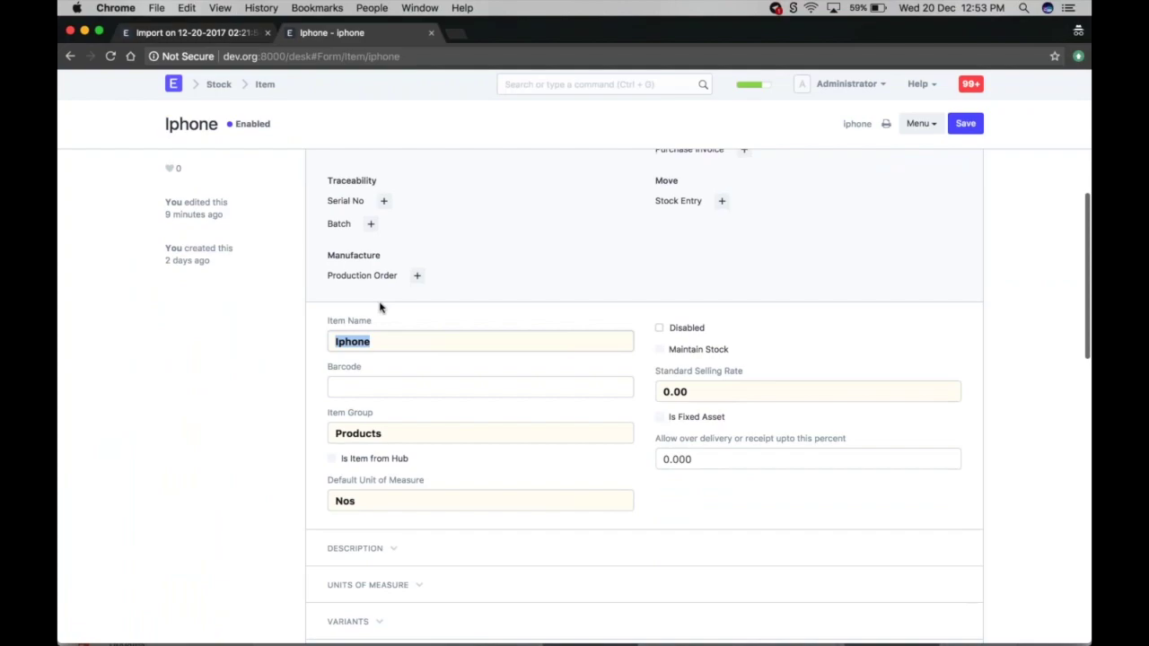
pyautogui.click(387, 342)
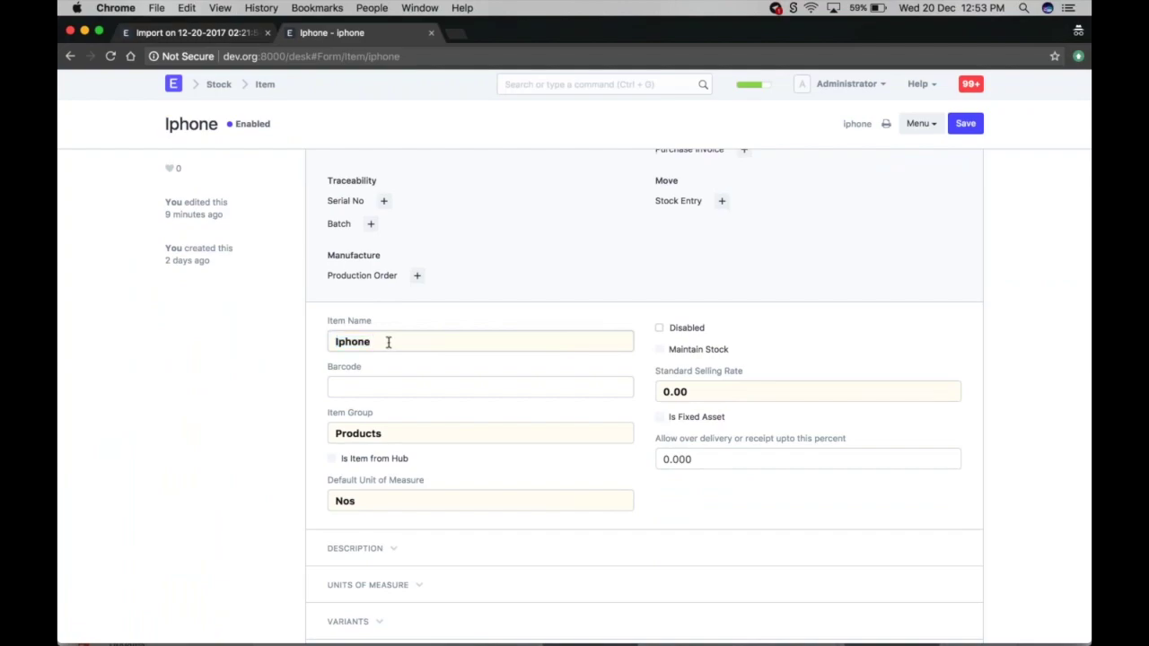
pyautogui.hotkey('ctrl', 'Up')
pyautogui.click(372, 397)
pyautogui.click(601, 372)
# - Change cell F21's Item Name to Apple Iphone X and return to the Data Import form
pyautogui.press('Left')
pyautogui.press('Left')
pyautogui.press('Right')
pyautogui.press('Right')
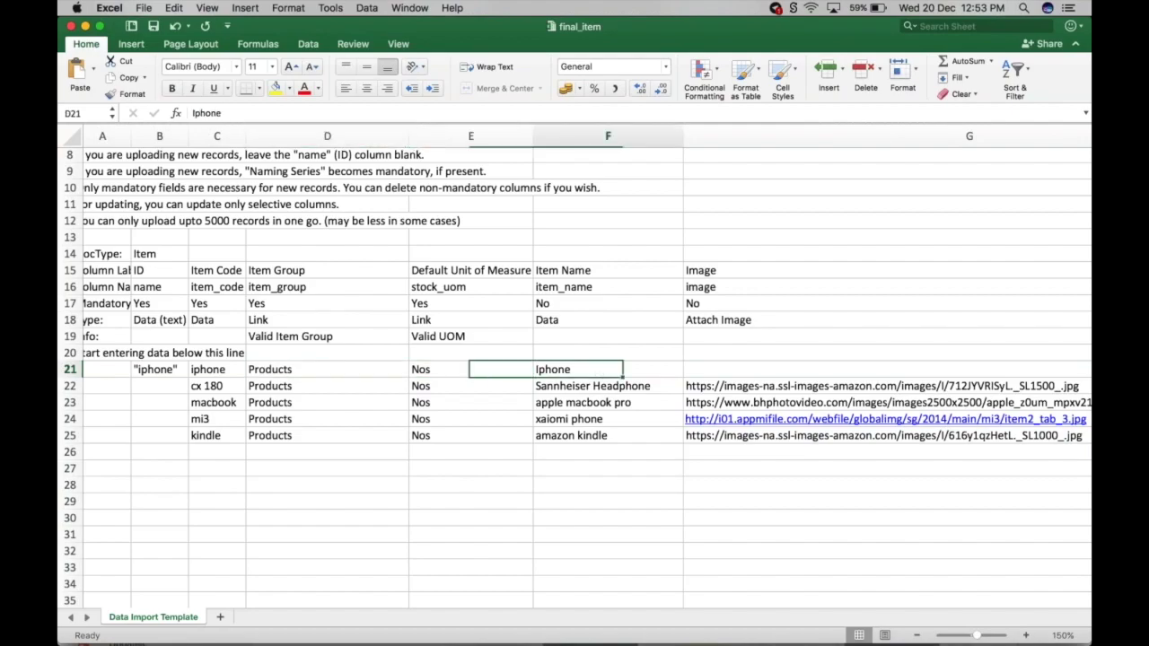
pyautogui.press('F2')
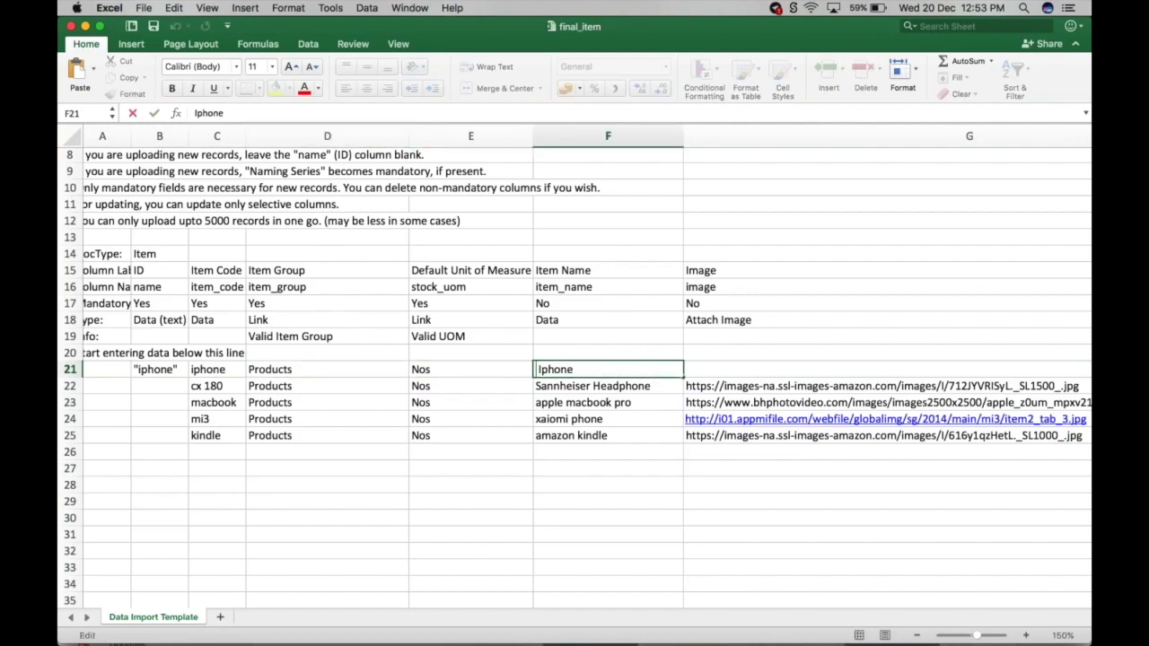
pyautogui.write('Apple Iphone')
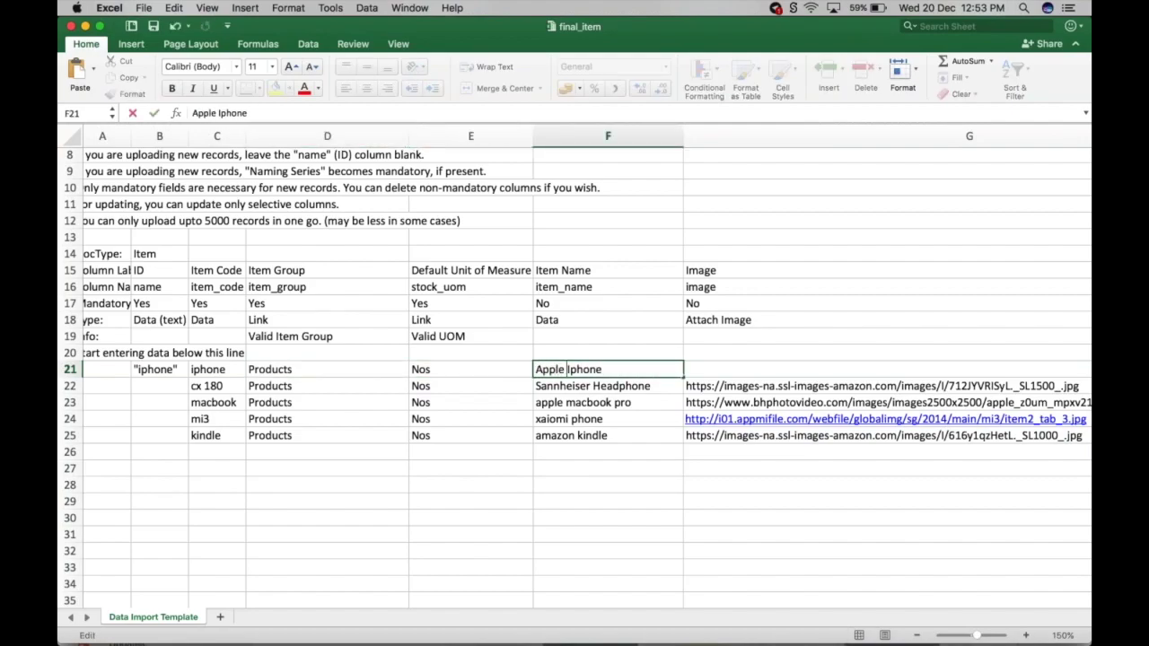
pyautogui.write(' X')
pyautogui.press('Return')
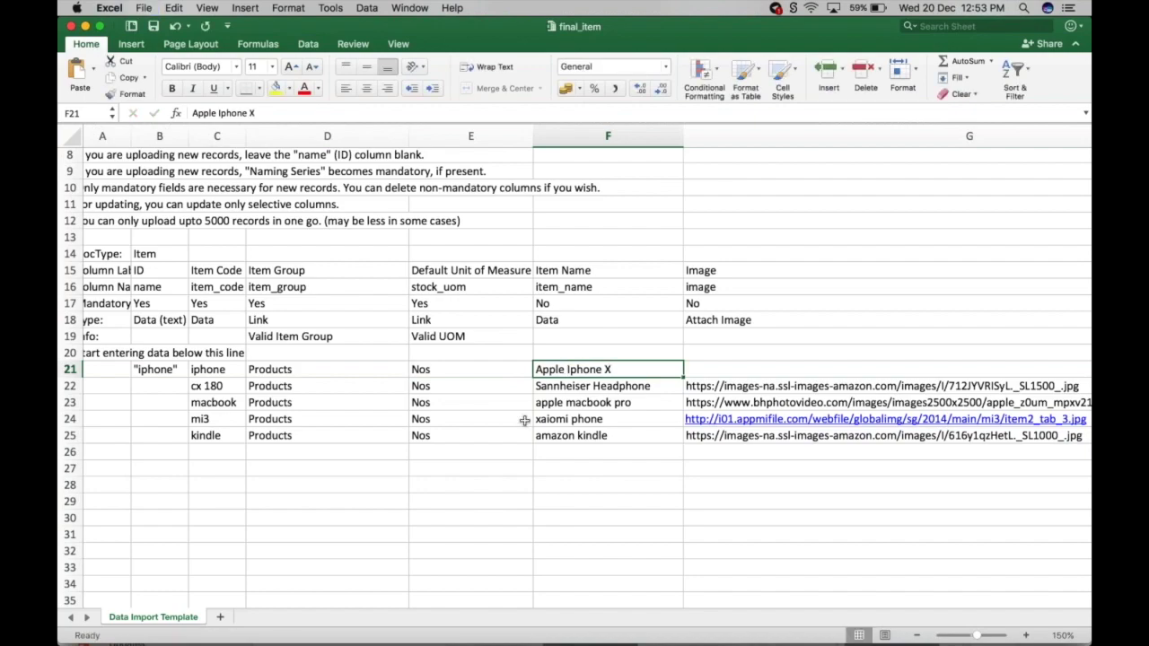
pyautogui.hotkey('ctrl', 'Up')
pyautogui.click(139, 270)
pyautogui.scroll(-2, 395, 241)
# - Upload final_item.xlsx to the Item import and enable Update records
pyautogui.scroll(2, 356, 241)
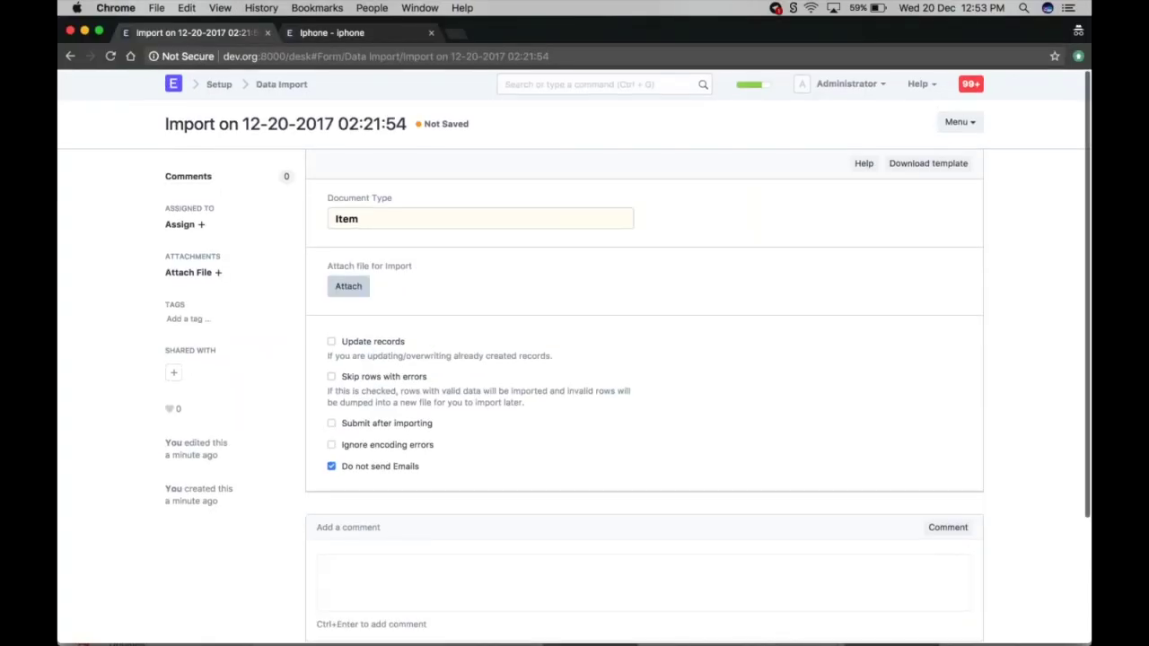
pyautogui.click(348, 286)
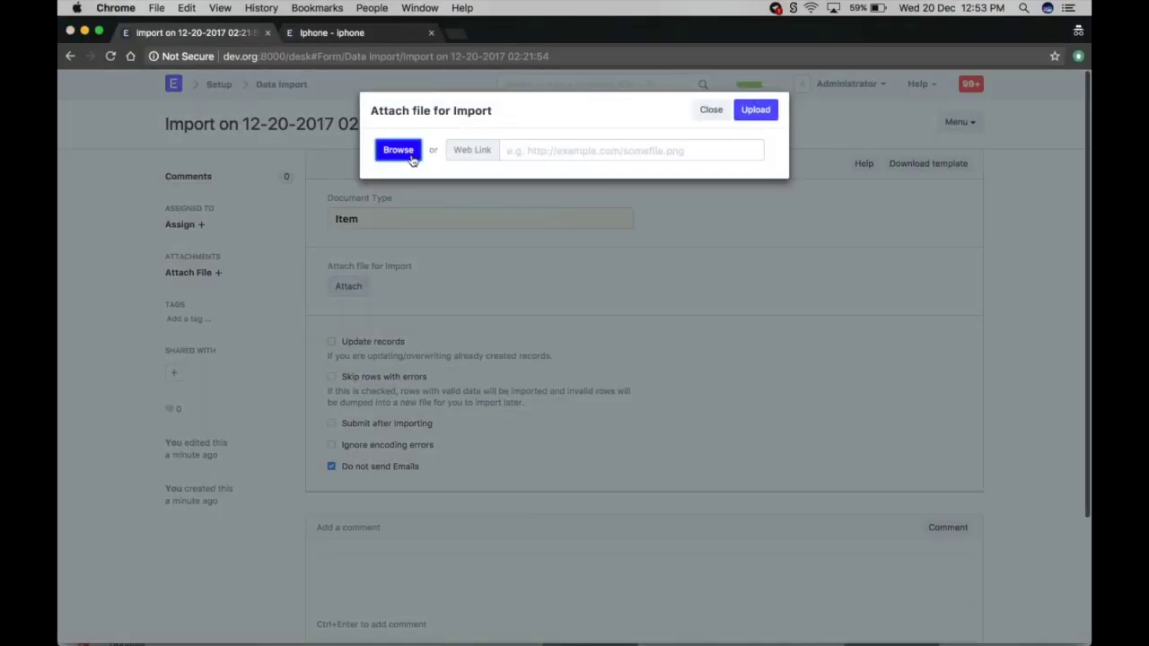
pyautogui.click(398, 149)
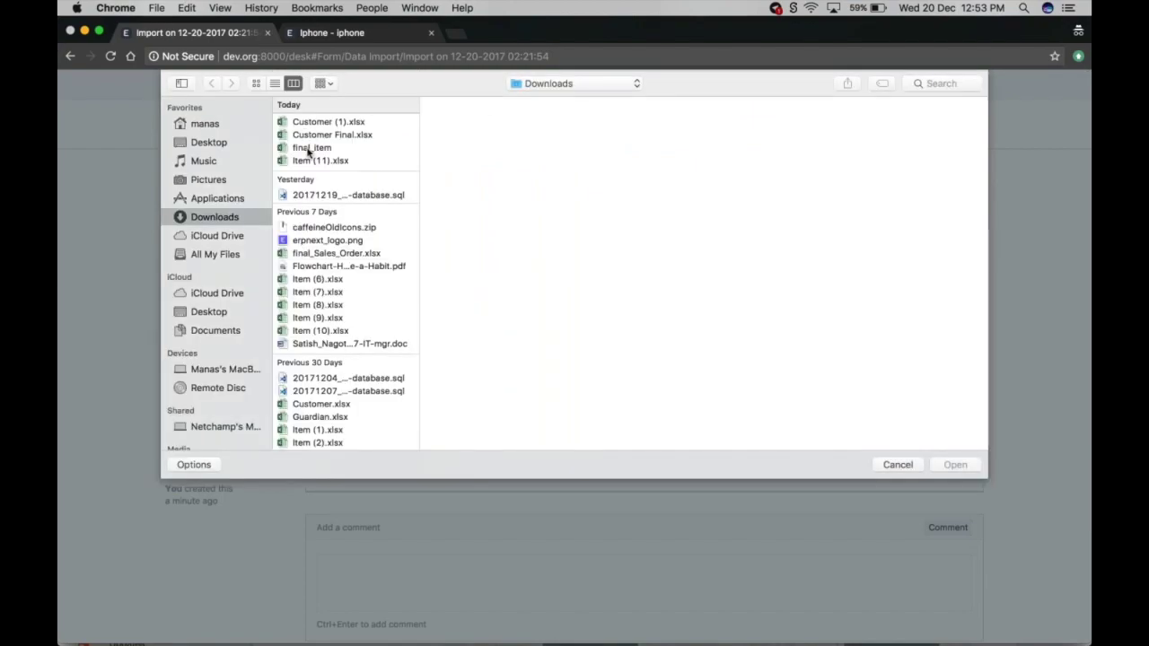
pyautogui.doubleClick(312, 147)
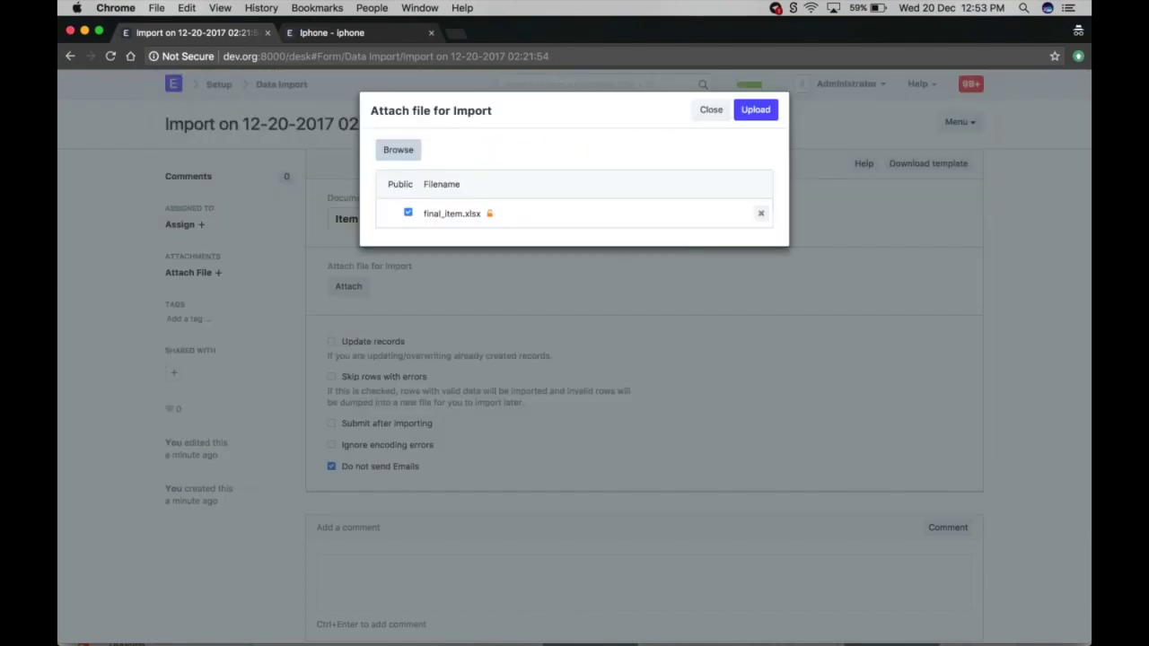
pyautogui.click(753, 111)
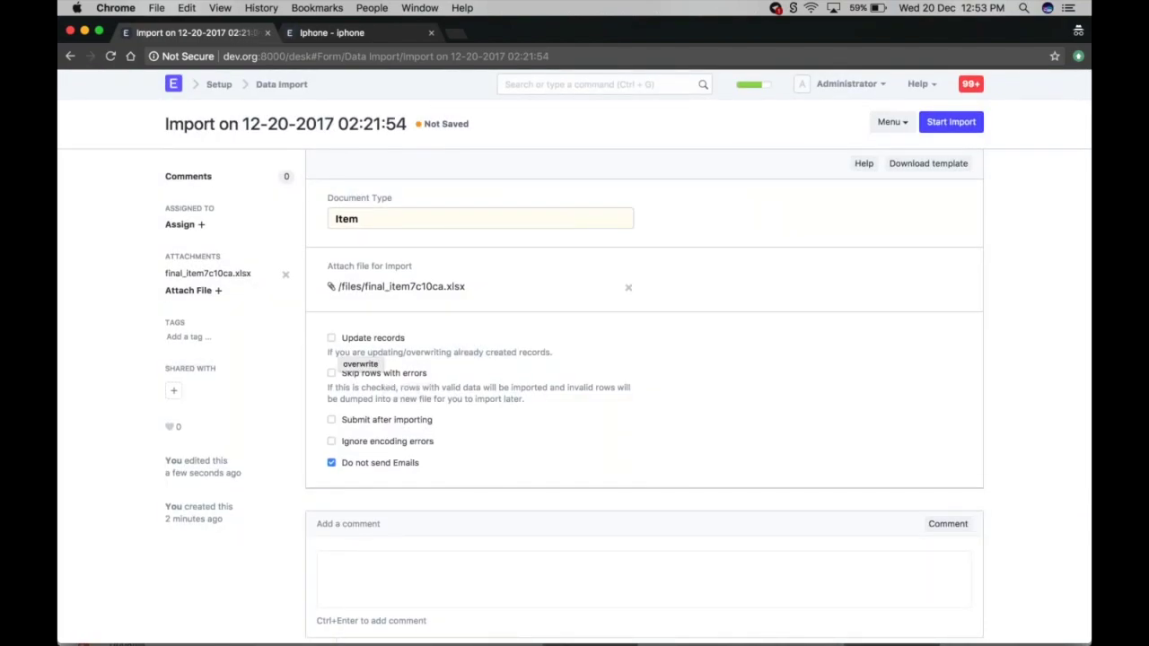
pyautogui.click(331, 338)
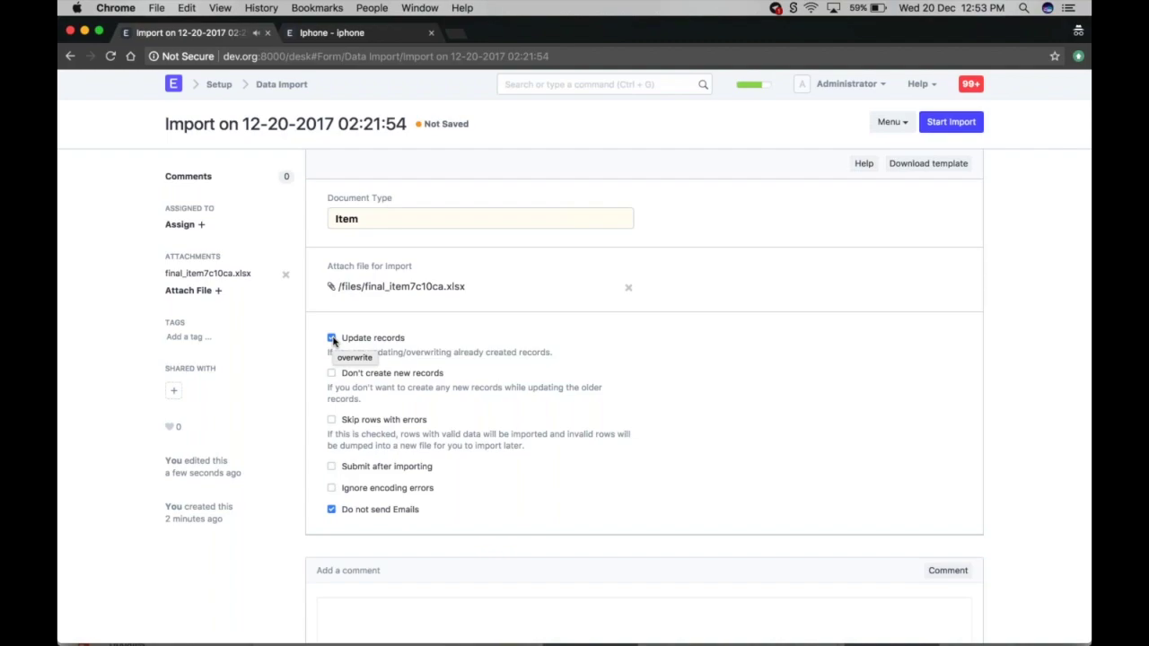
pyautogui.hotkey('ctrl', 'Up')
pyautogui.hotkey('ctrl', 'Up')
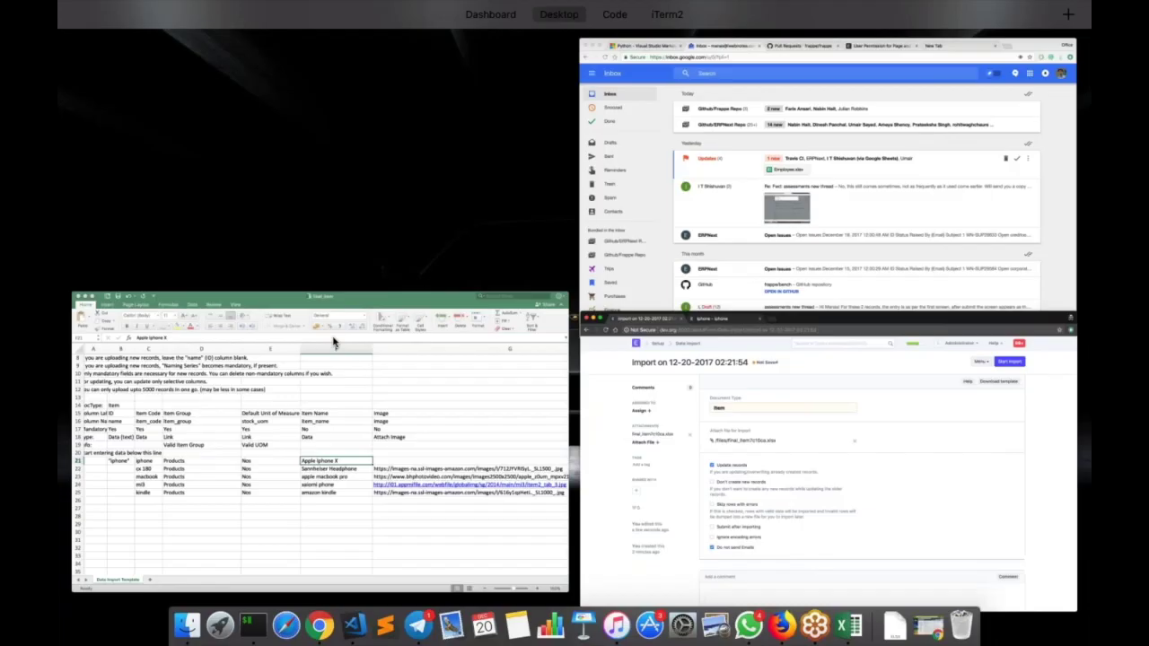
pyautogui.click(332, 342)
pyautogui.moveTo(160, 156); pyautogui.dragTo(160, 602)
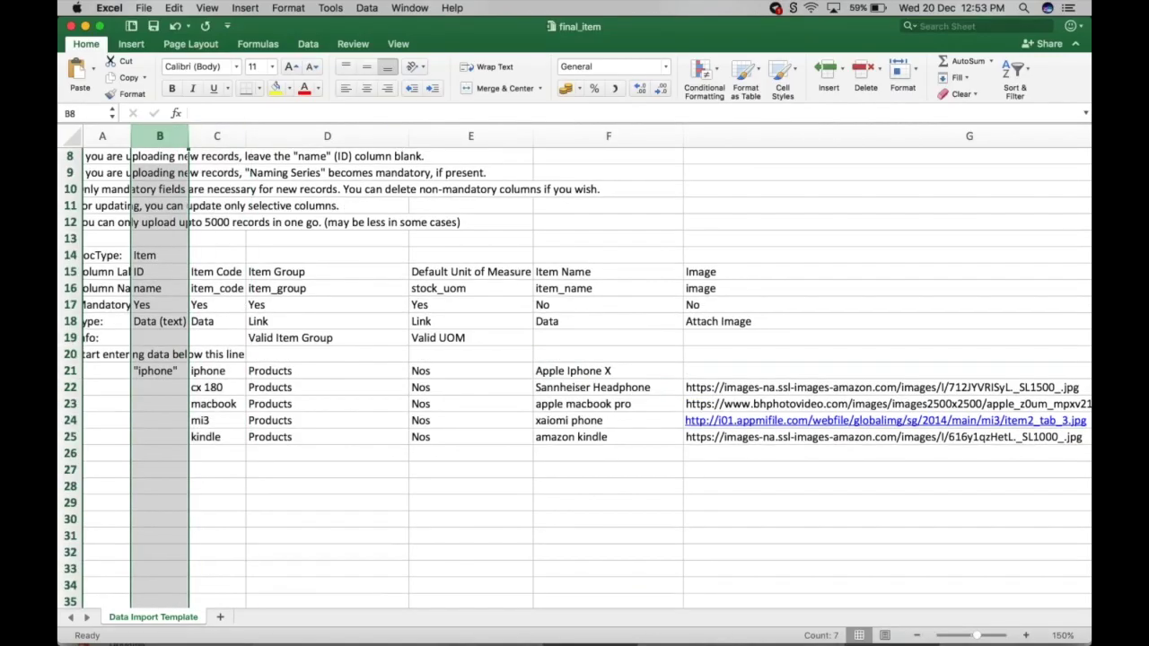
pyautogui.doubleClick(155, 287)
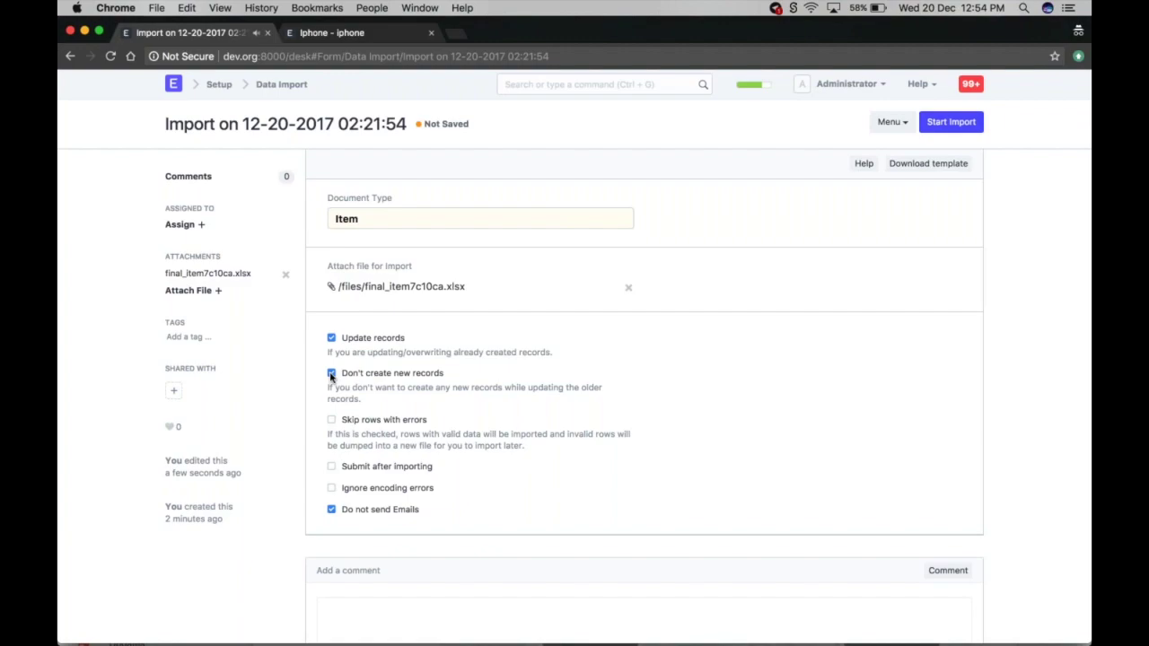
pyautogui.hotkey('ctrl', 'Up')
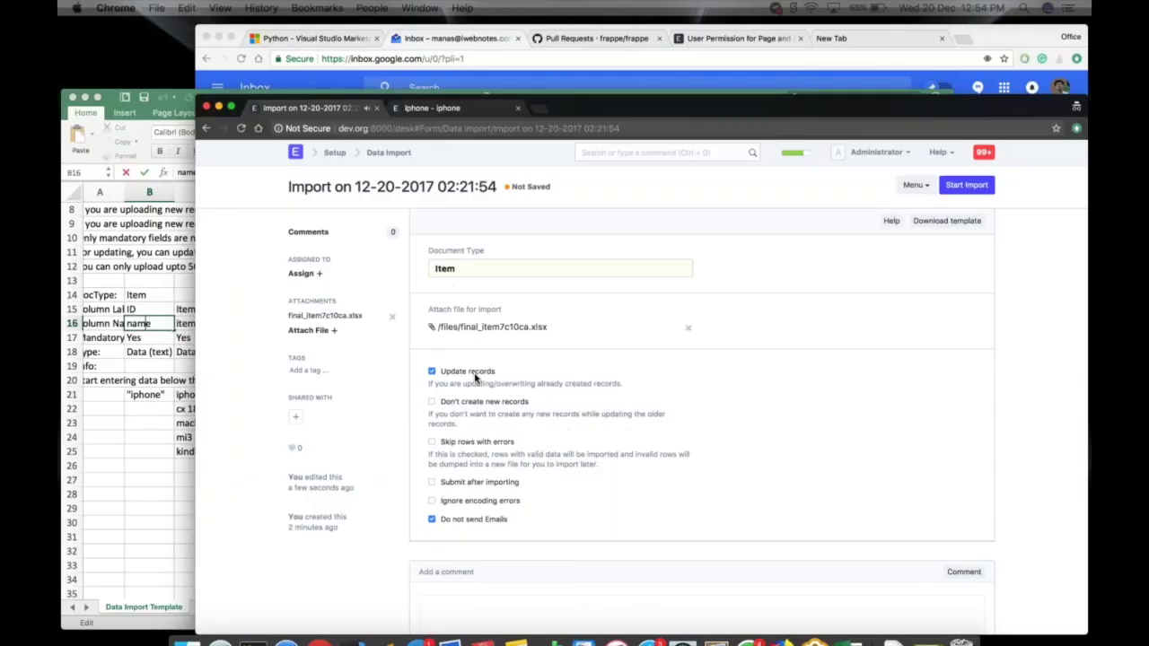
pyautogui.click(171, 381)
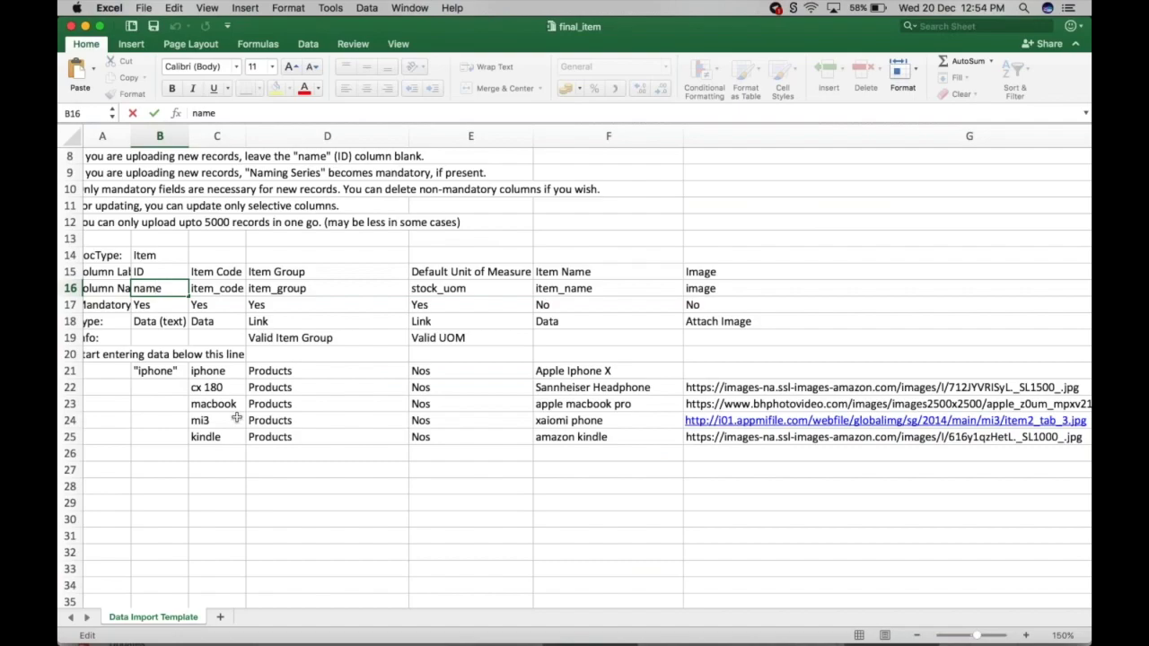
# - Check the final_item image URLs, including Sannheiser Headphone's in G22, then return to the import form
pyautogui.hscroll(1, 236, 417)
pyautogui.hscroll(-2, 236, 417)
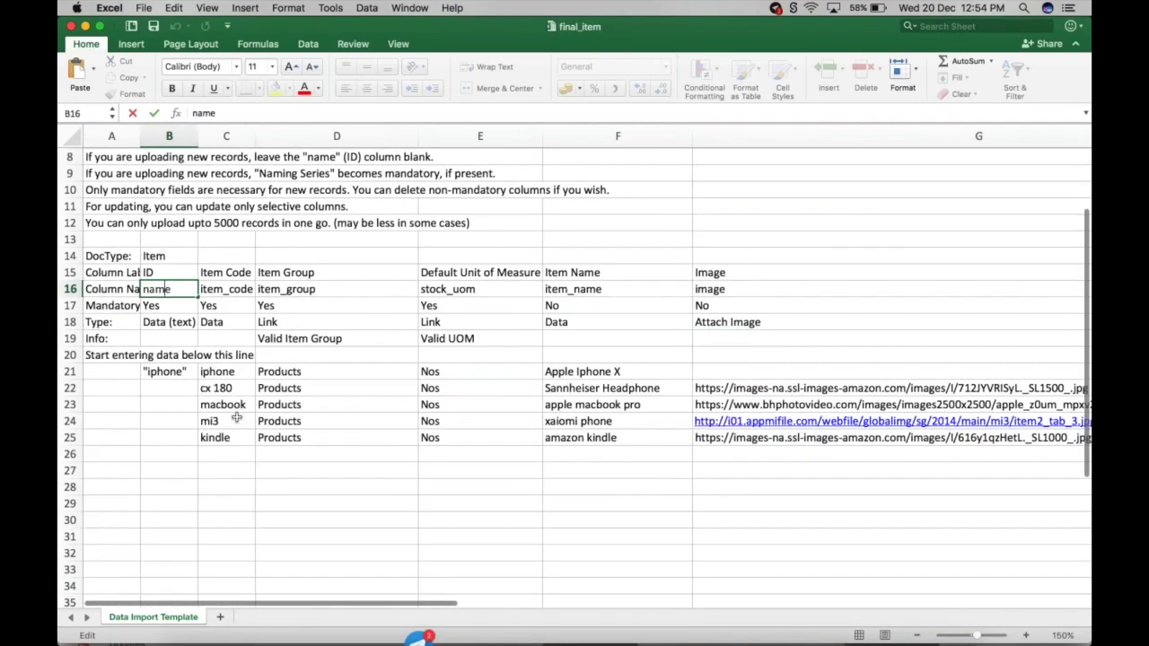
pyautogui.hotkey('ctrl', 'Up')
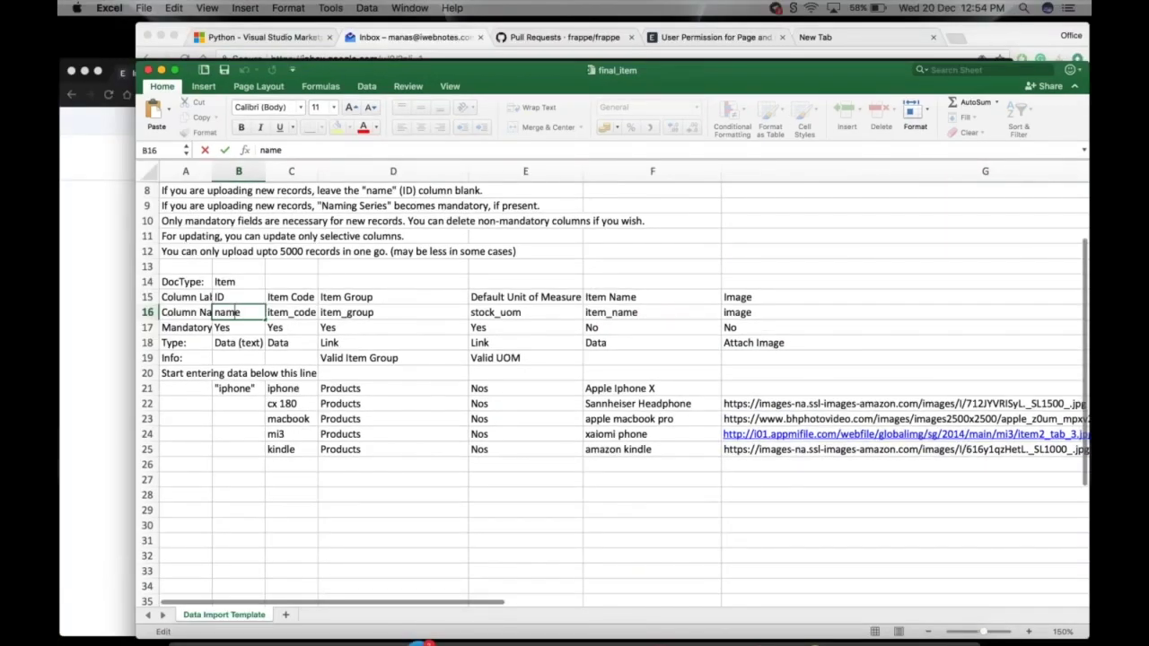
pyautogui.hotkey('ctrl', 'Up')
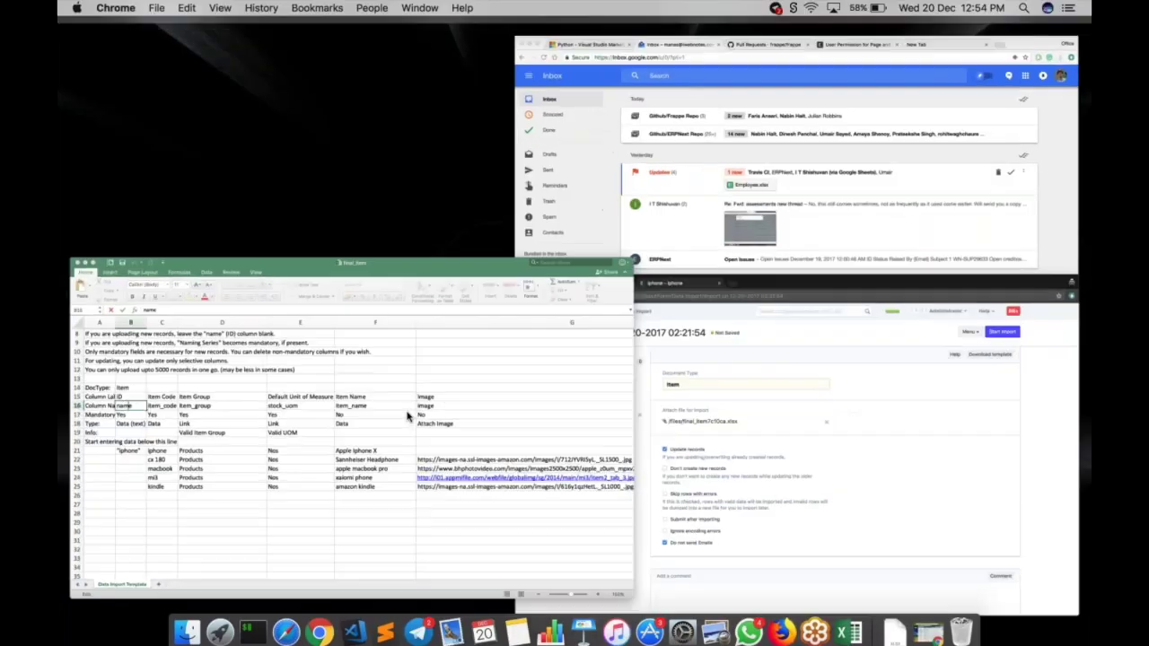
pyautogui.click(407, 415)
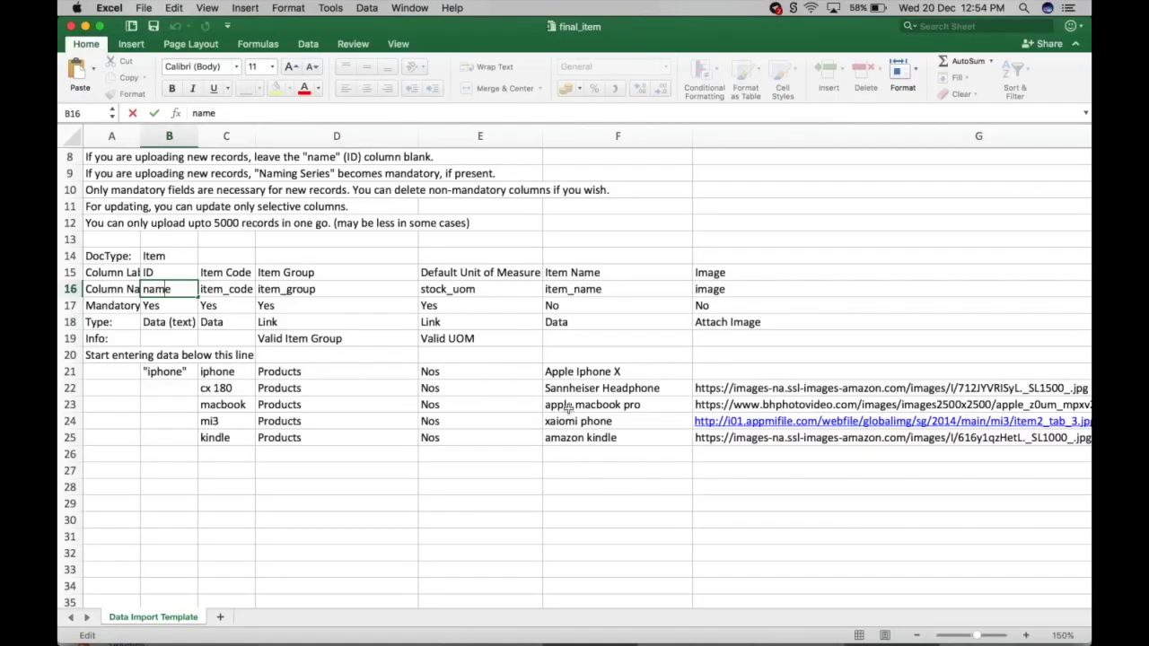
pyautogui.hscroll(5, 567, 409)
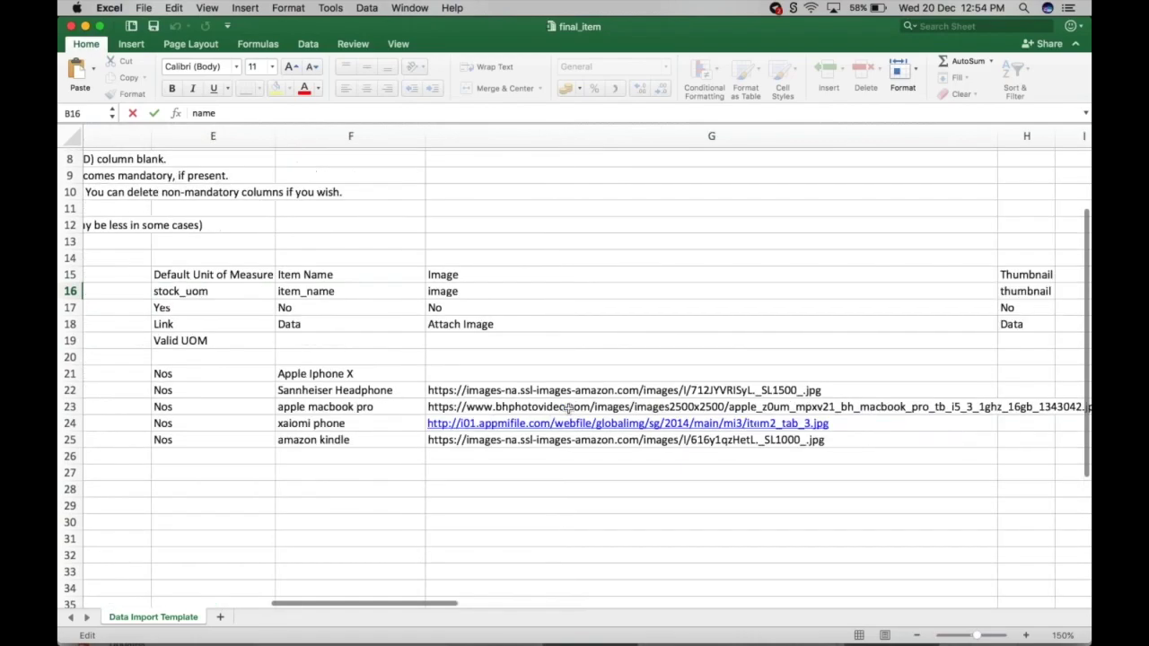
pyautogui.click(850, 390)
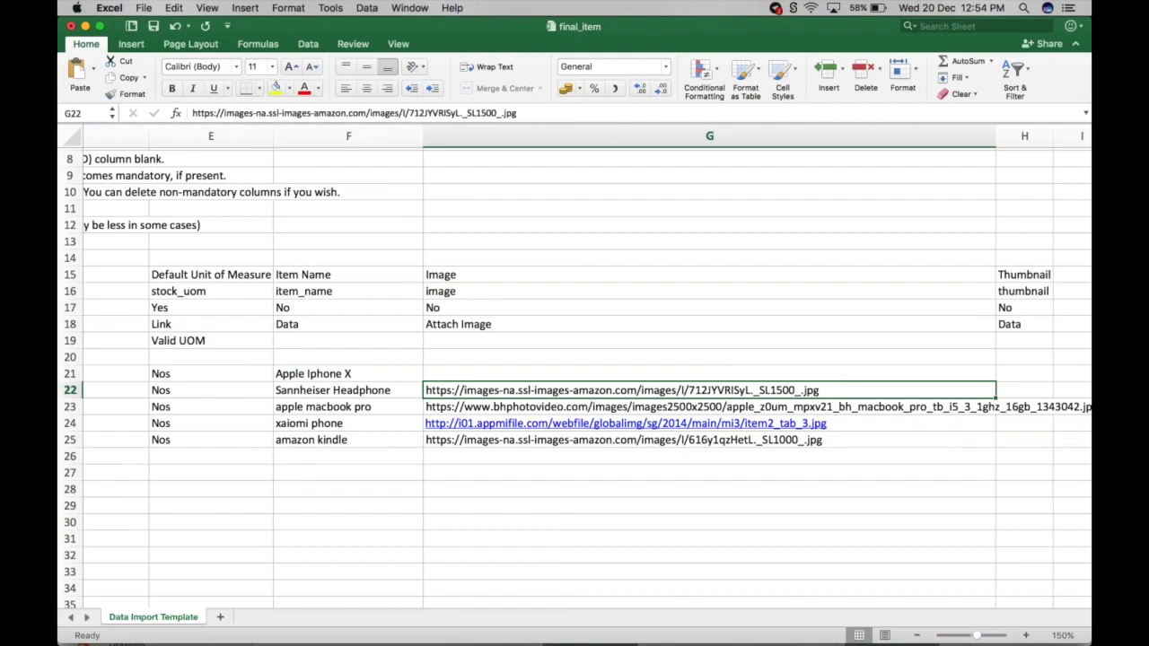
pyautogui.hscroll(-2, 577, 366)
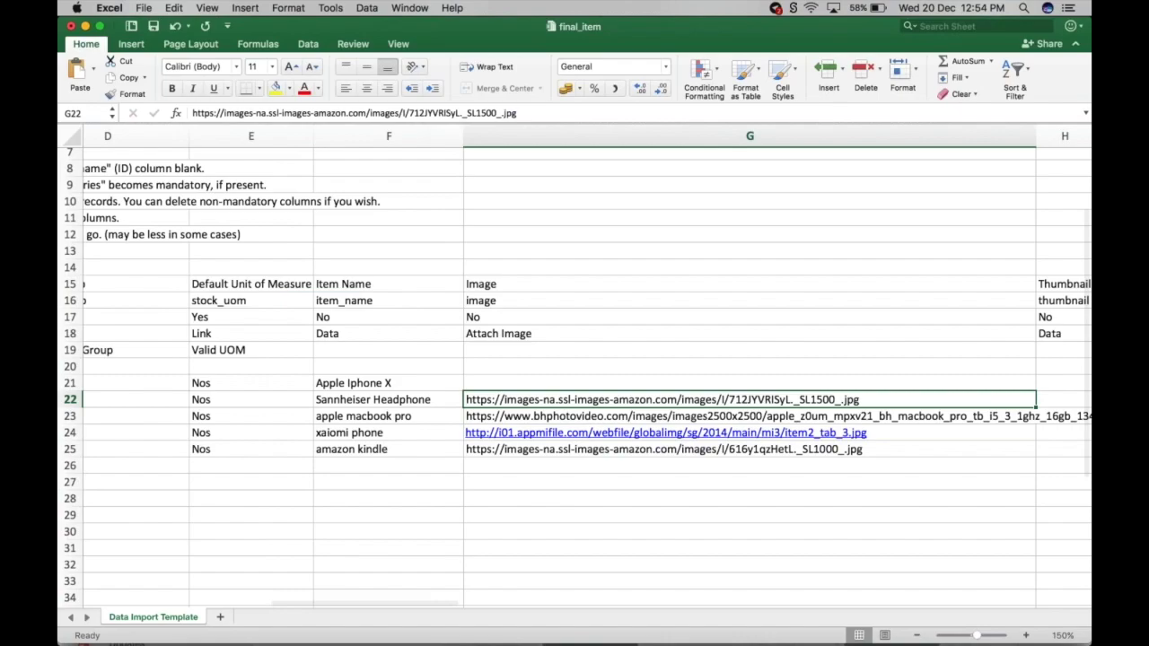
pyautogui.hscroll(-3, 574, 377)
pyautogui.press('super+Tab')
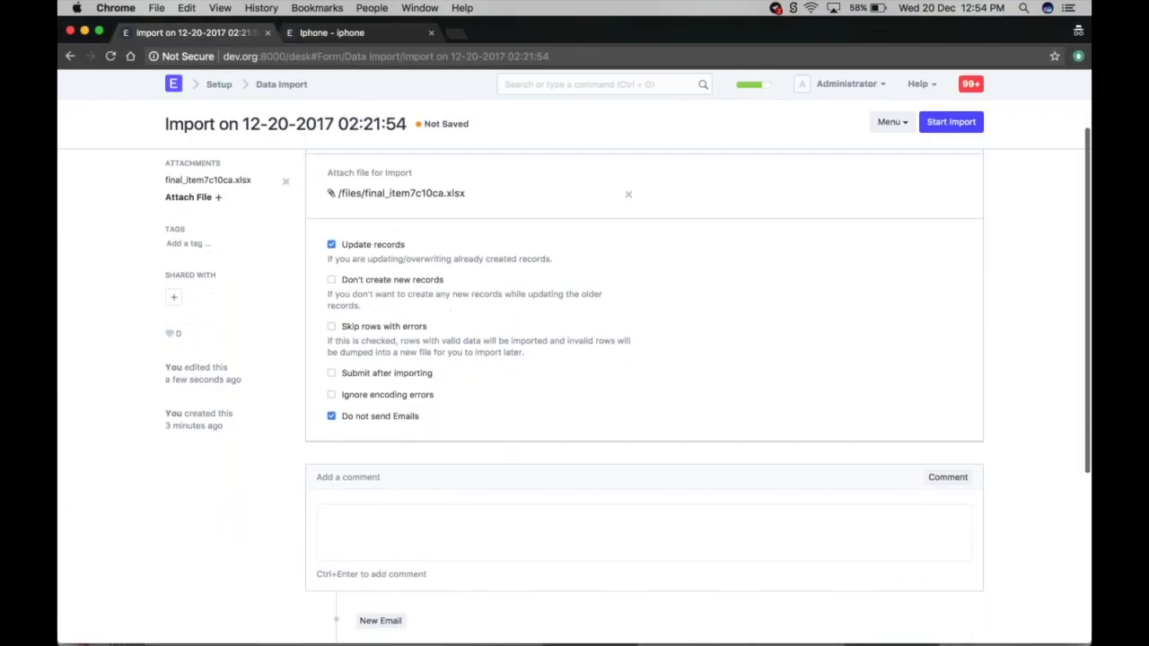
# - Start the Item import and check on the iphone item while it runs
pyautogui.scroll(1, 954, 132)
pyautogui.click(953, 131)
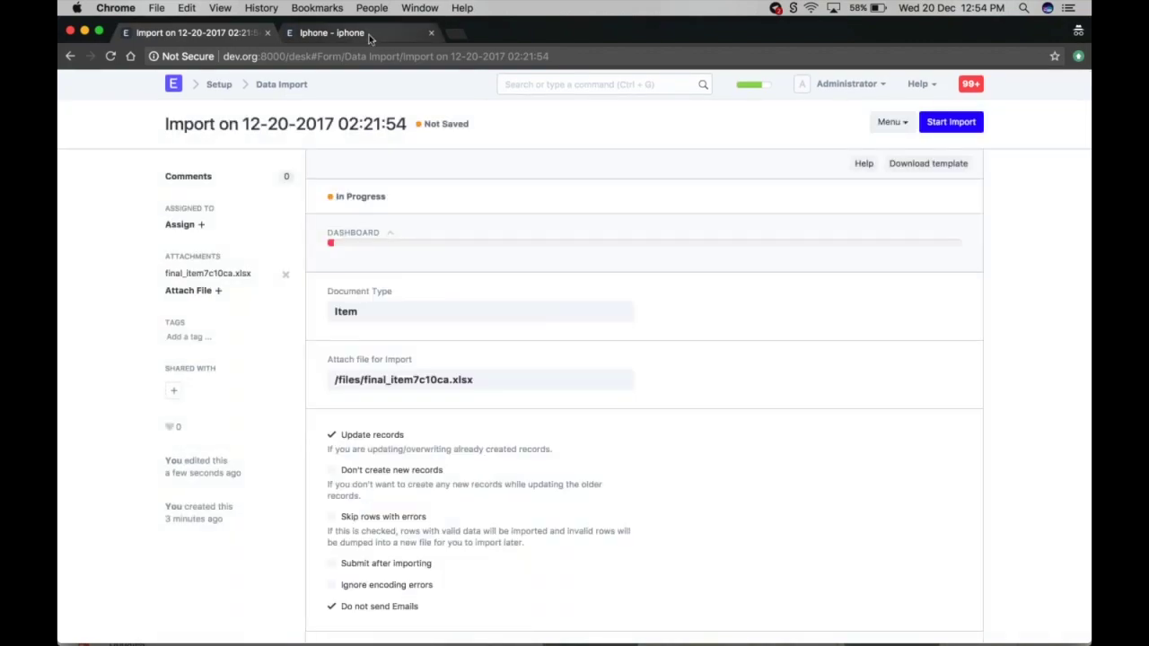
pyautogui.click(413, 33)
pyautogui.click(206, 33)
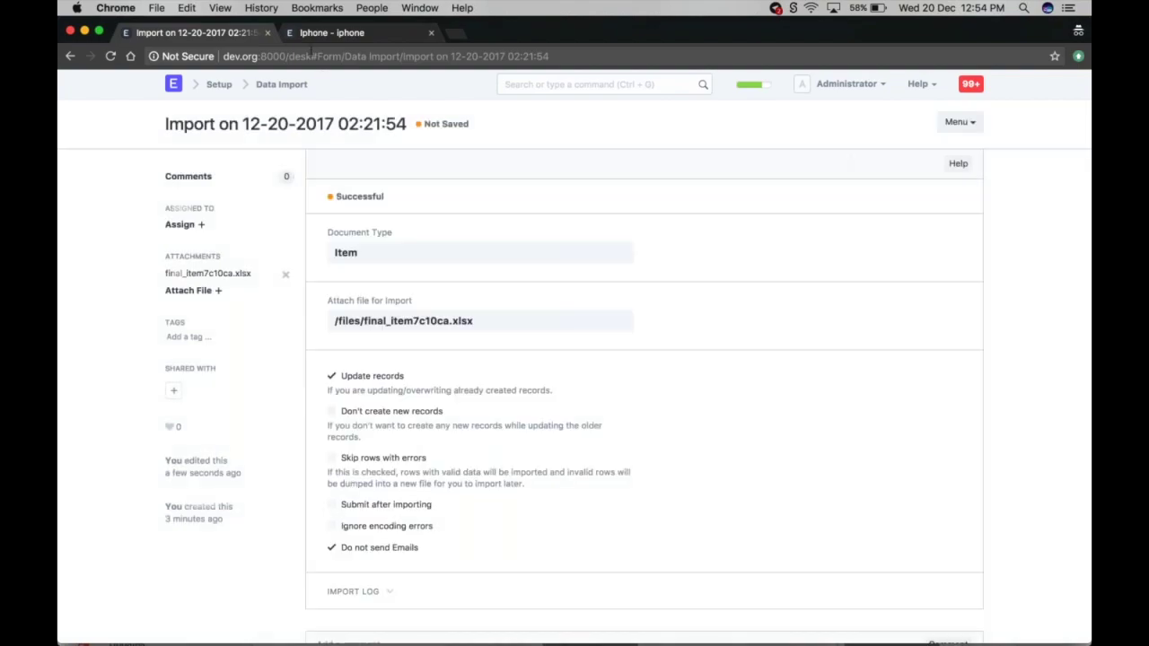
# - Show all Import Log rows: iphone updated; cx 180, macbook, mi3, kindle inserted
pyautogui.scroll(-3, 645, 395)
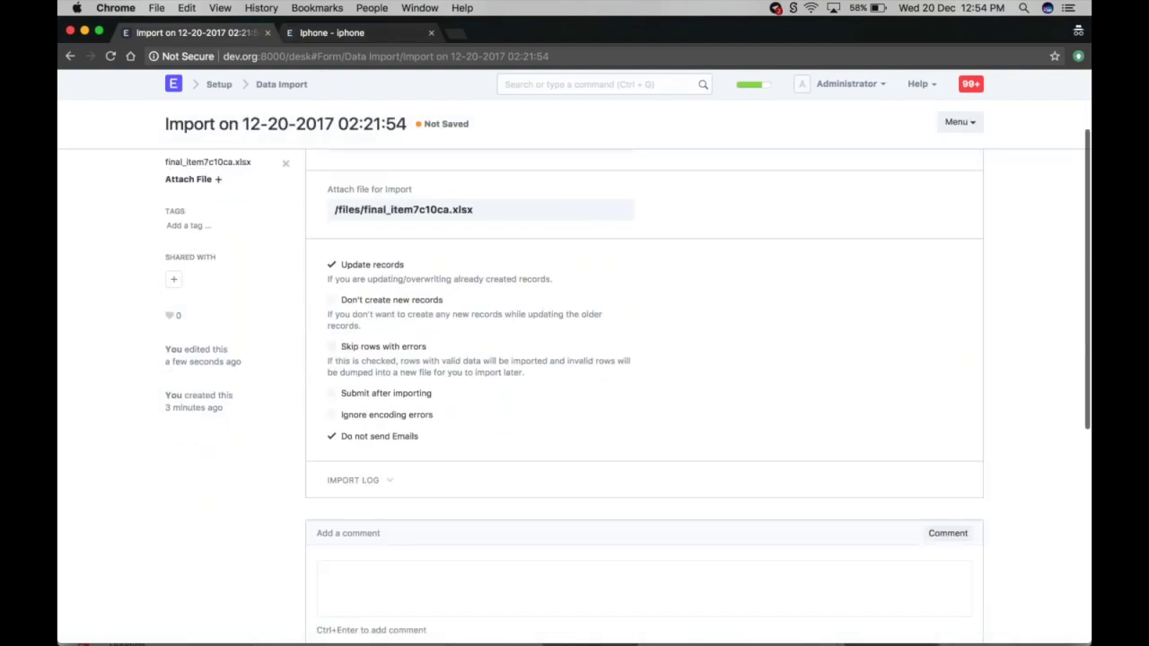
pyautogui.scroll(-3, 332, 437)
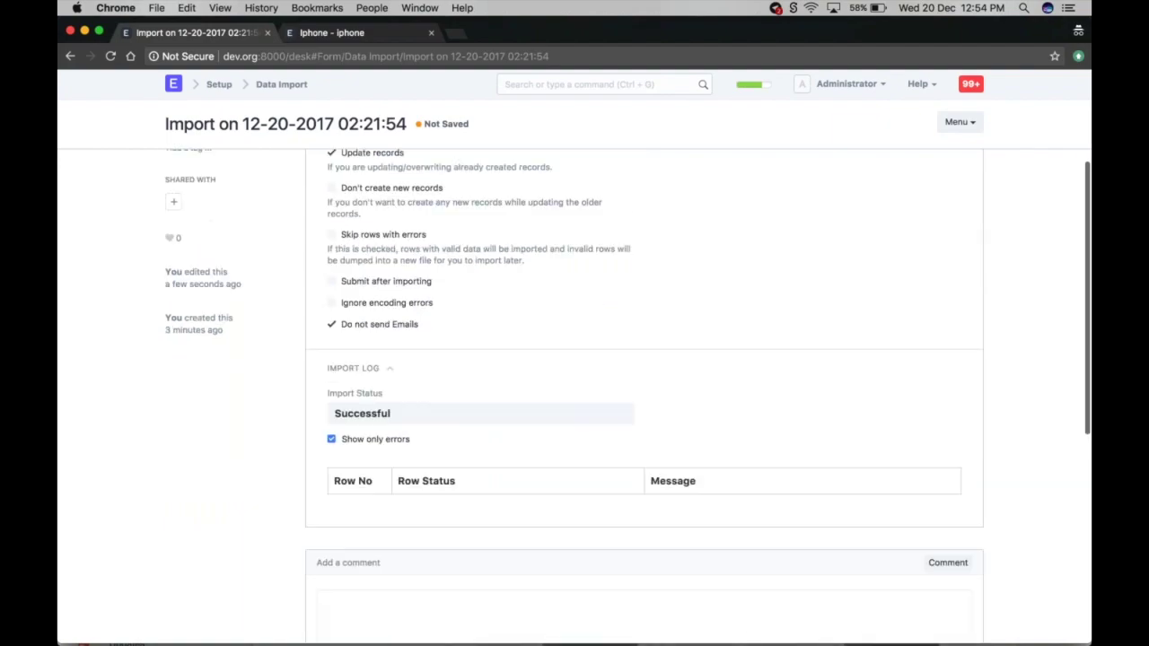
pyautogui.click(331, 434)
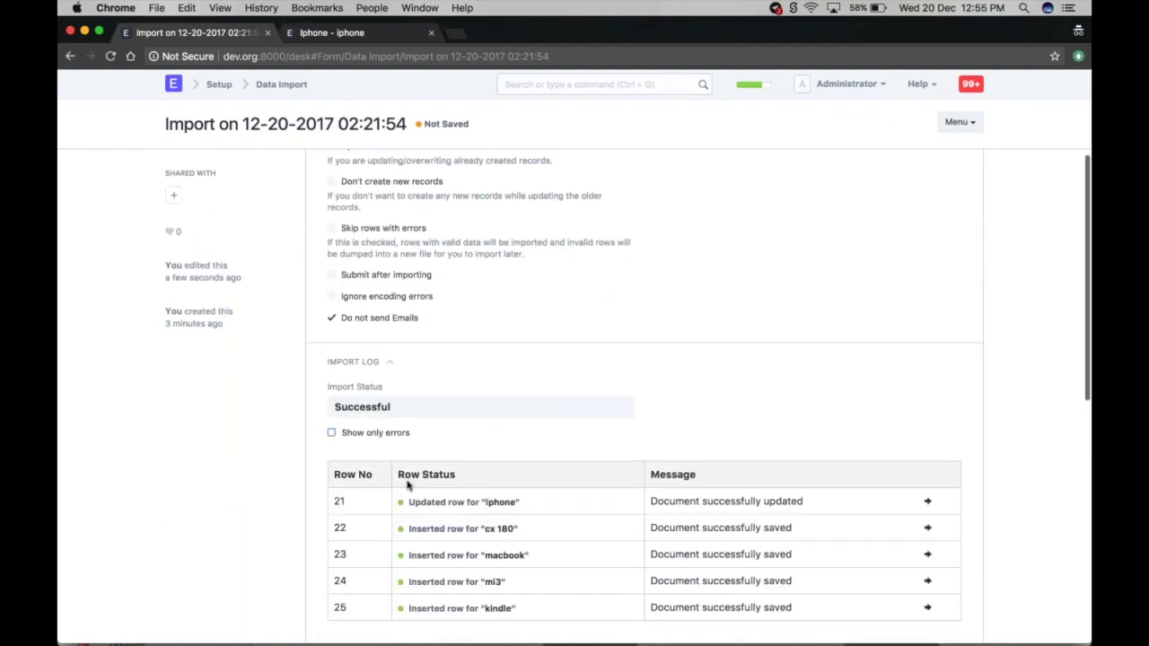
pyautogui.scroll(-1, 408, 485)
pyautogui.click(330, 391)
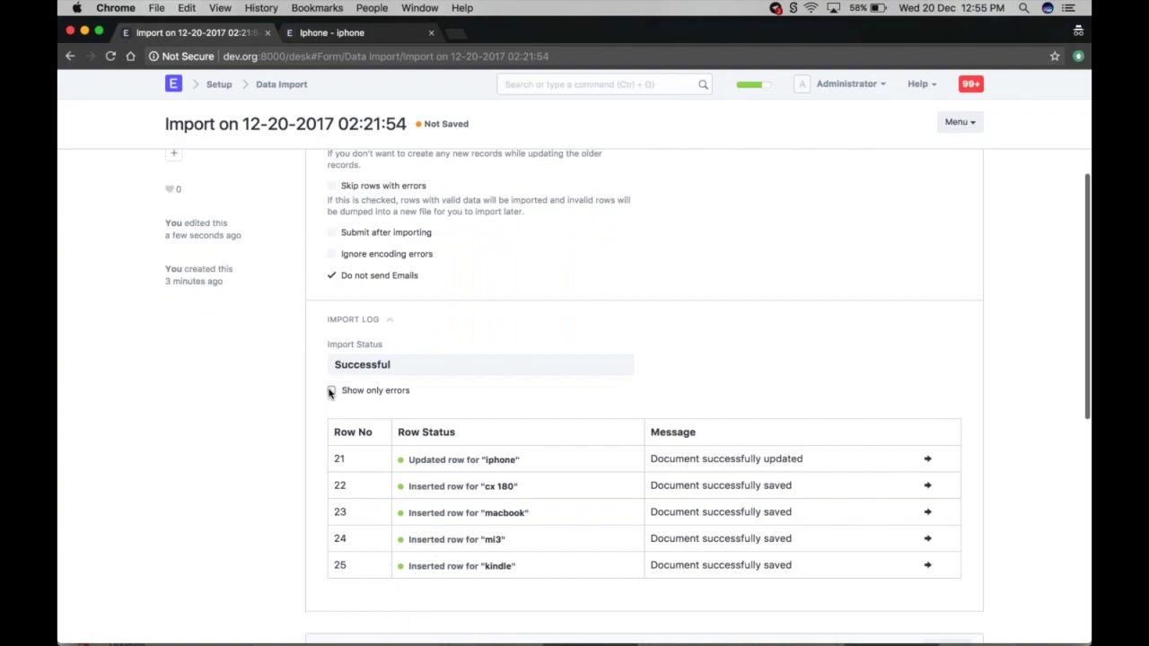
pyautogui.click(330, 391)
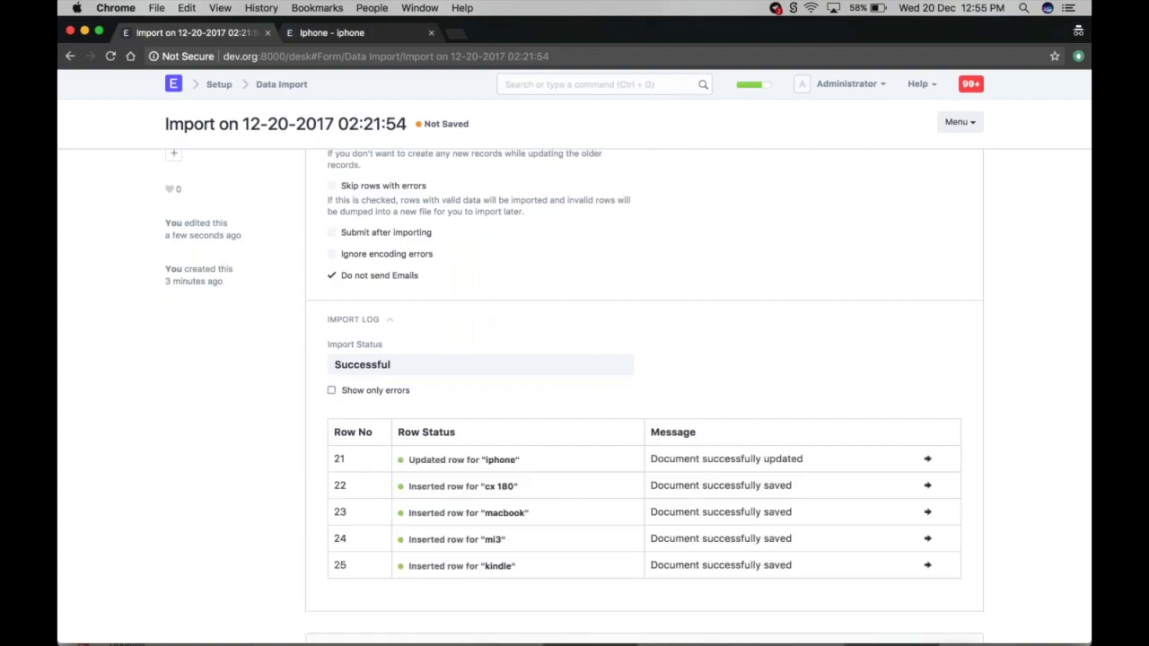
pyautogui.scroll(3, 395, 415)
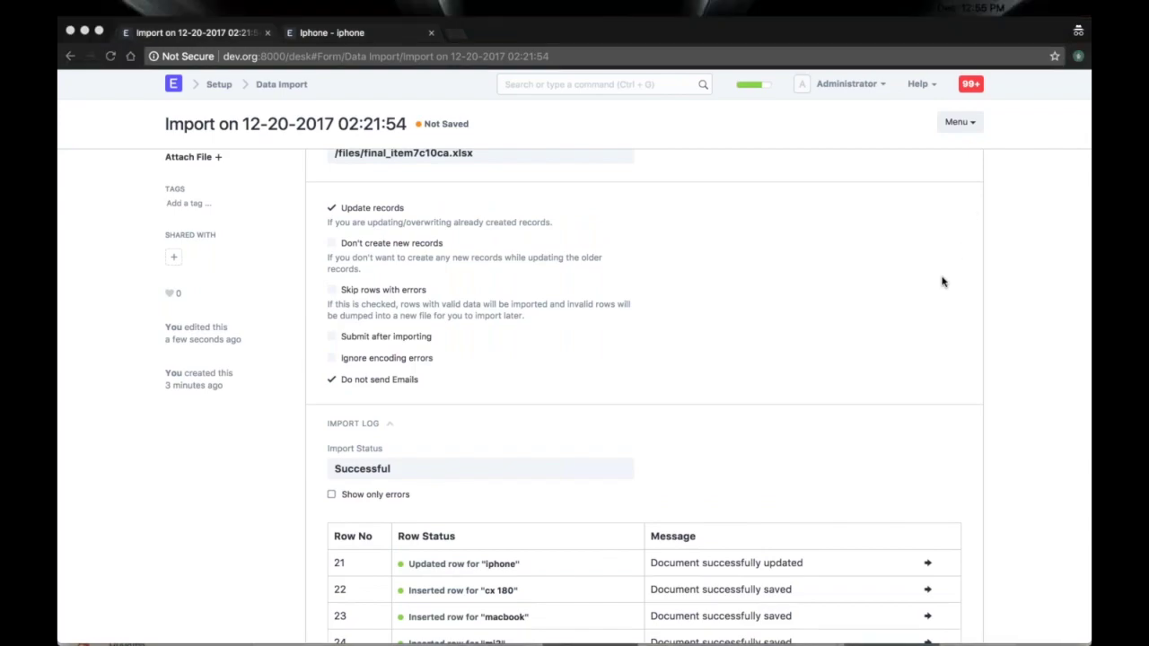
pyautogui.click(666, 314)
pyautogui.scroll(-1, 744, 262)
pyautogui.scroll(-5, 745, 263)
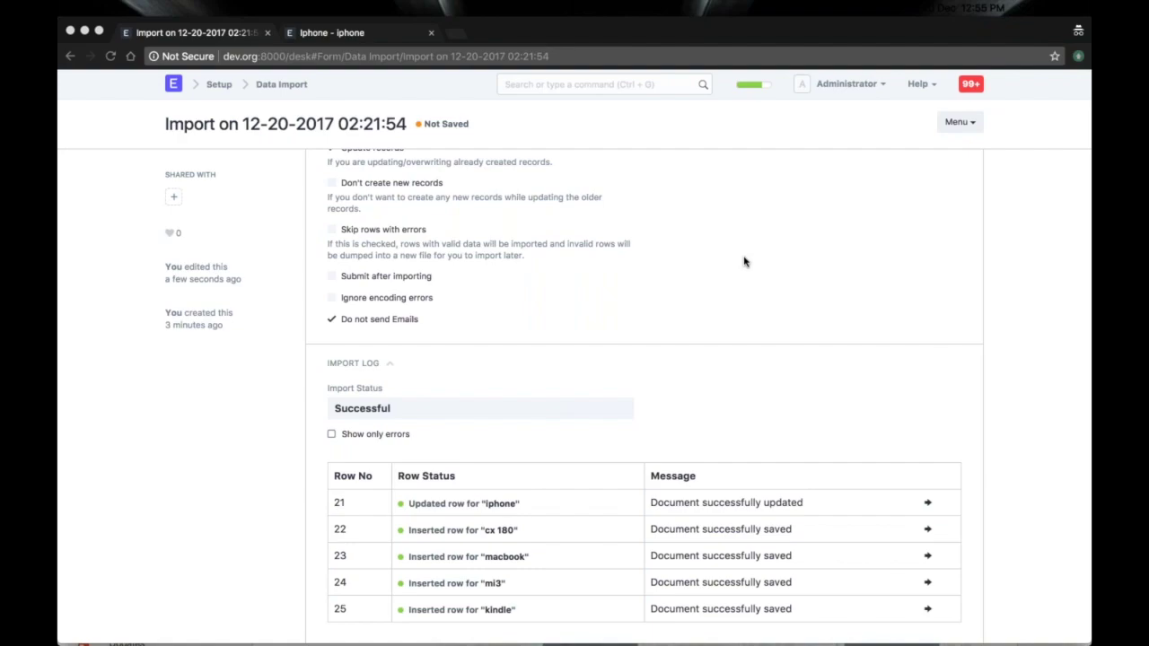
pyautogui.scroll(-3, 743, 262)
pyautogui.scroll(5, 743, 261)
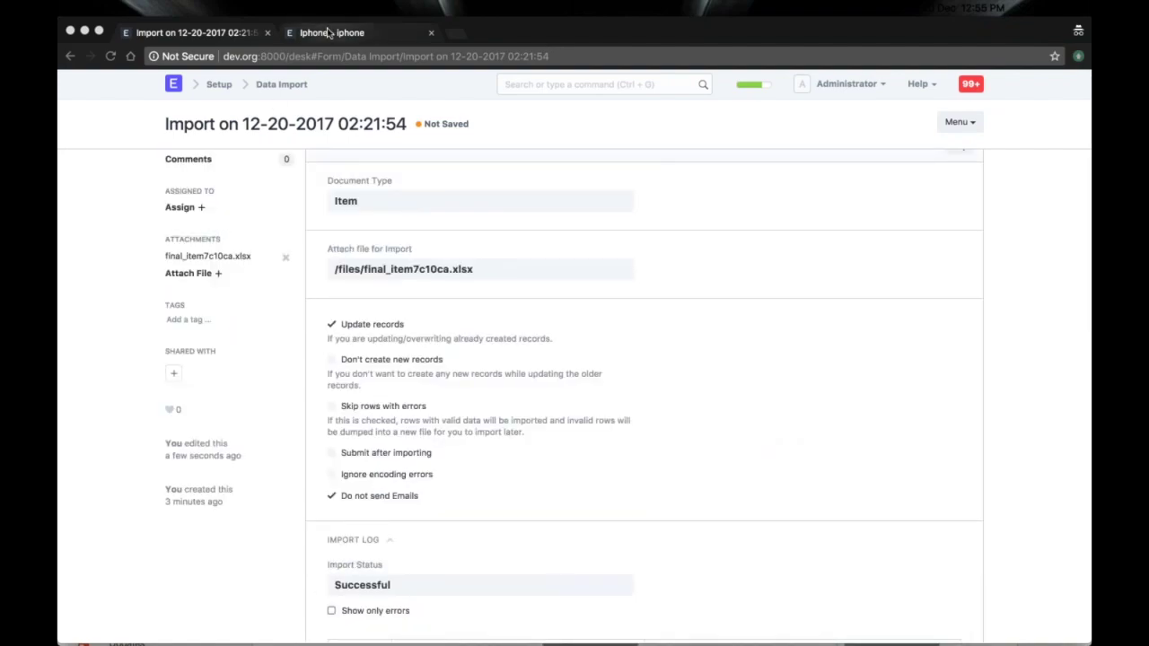
pyautogui.click(329, 32)
# - Reload the iphone item to confirm its name is now Apple Iphone X
pyautogui.scroll(10, 574, 359)
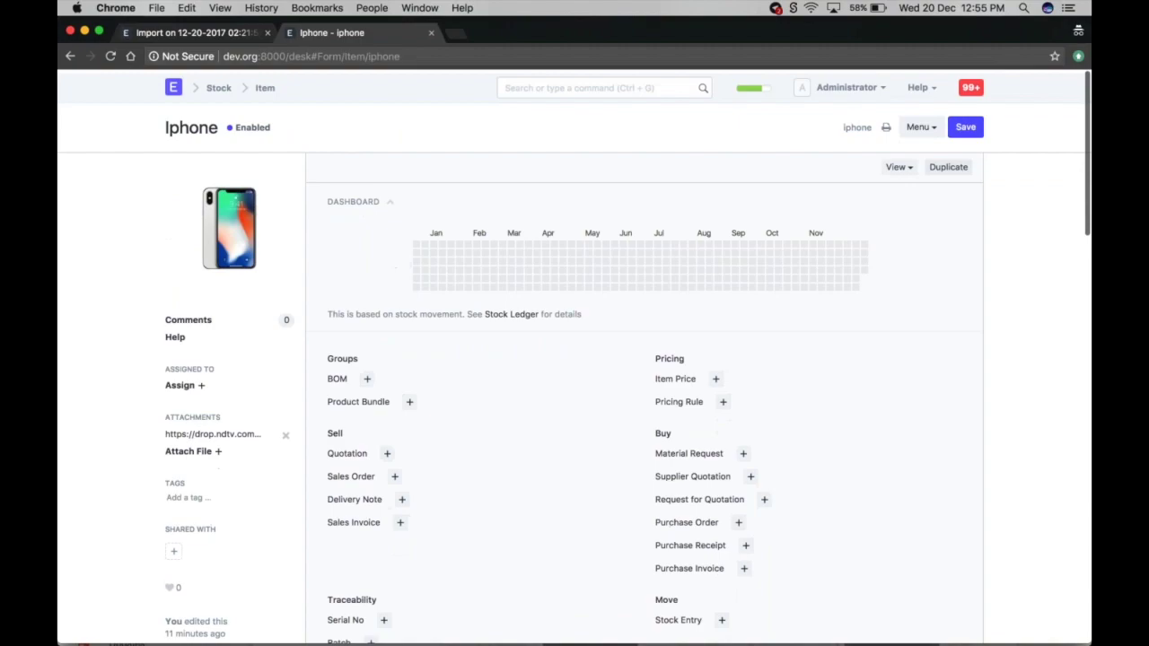
pyautogui.click(921, 127)
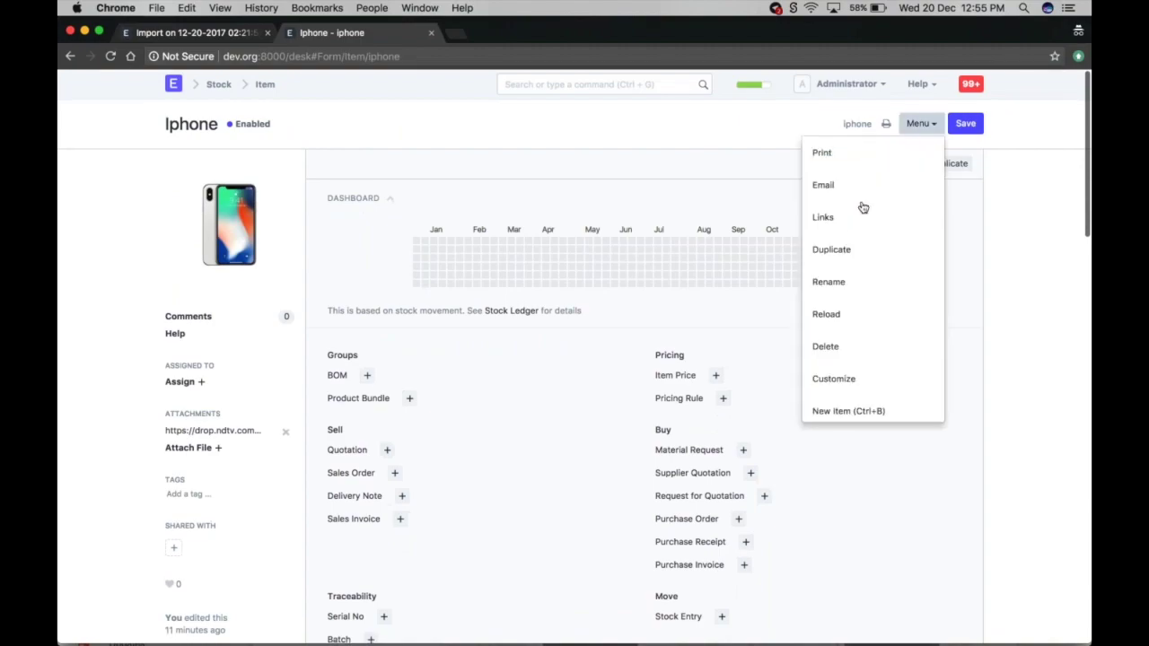
pyautogui.click(827, 314)
pyautogui.scroll(-5, 838, 320)
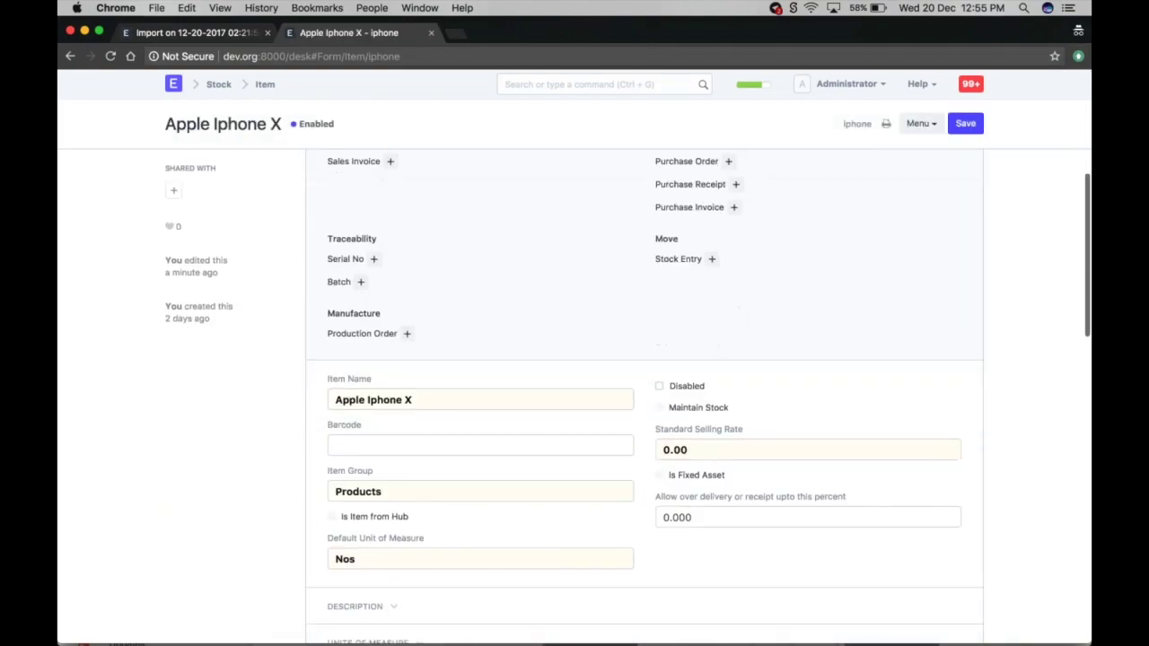
pyautogui.scroll(-2, 644, 395)
pyautogui.scroll(4, 373, 325)
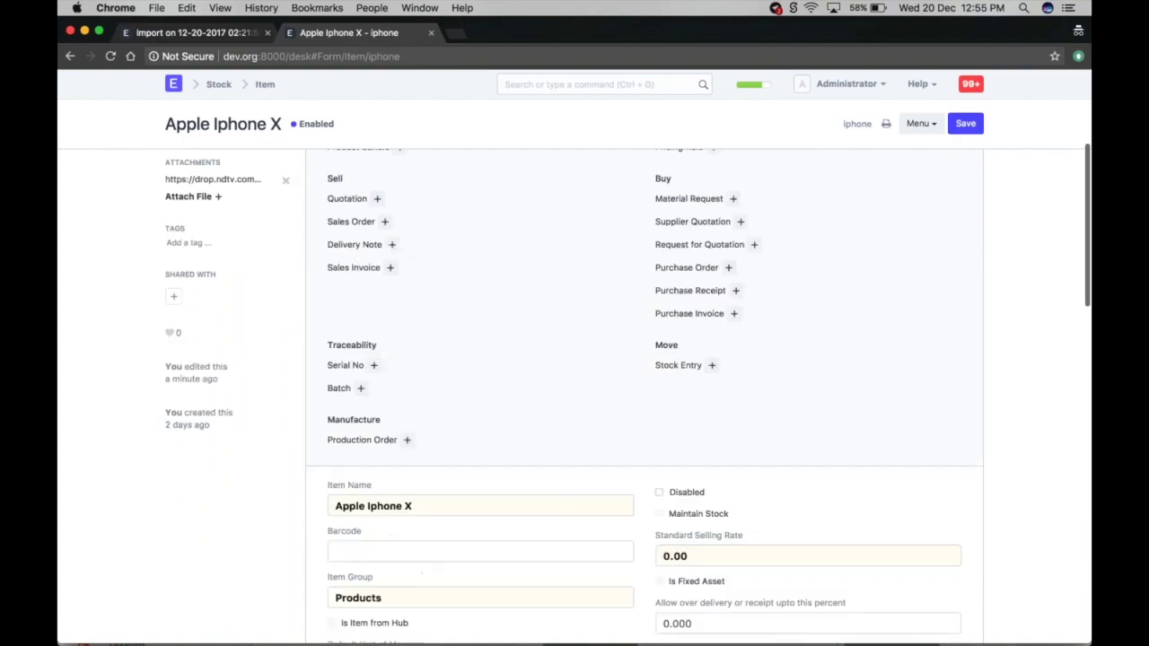
# - Open amazon kindle from the Item list to confirm it imported with its image
pyautogui.click(266, 85)
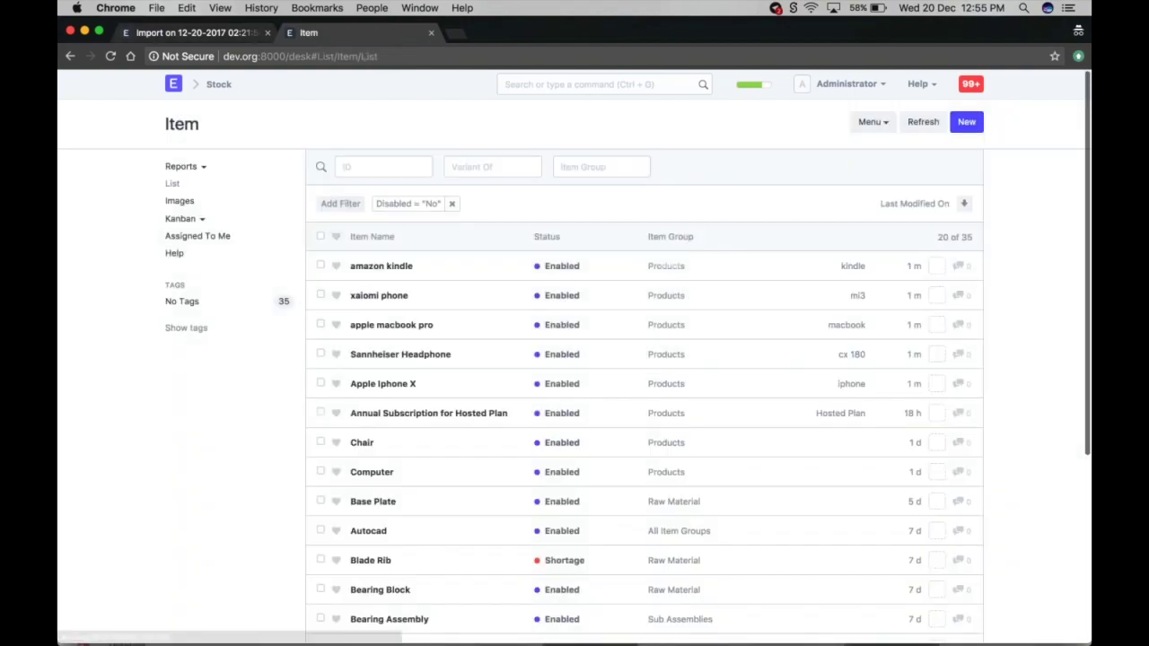
pyautogui.click(381, 265)
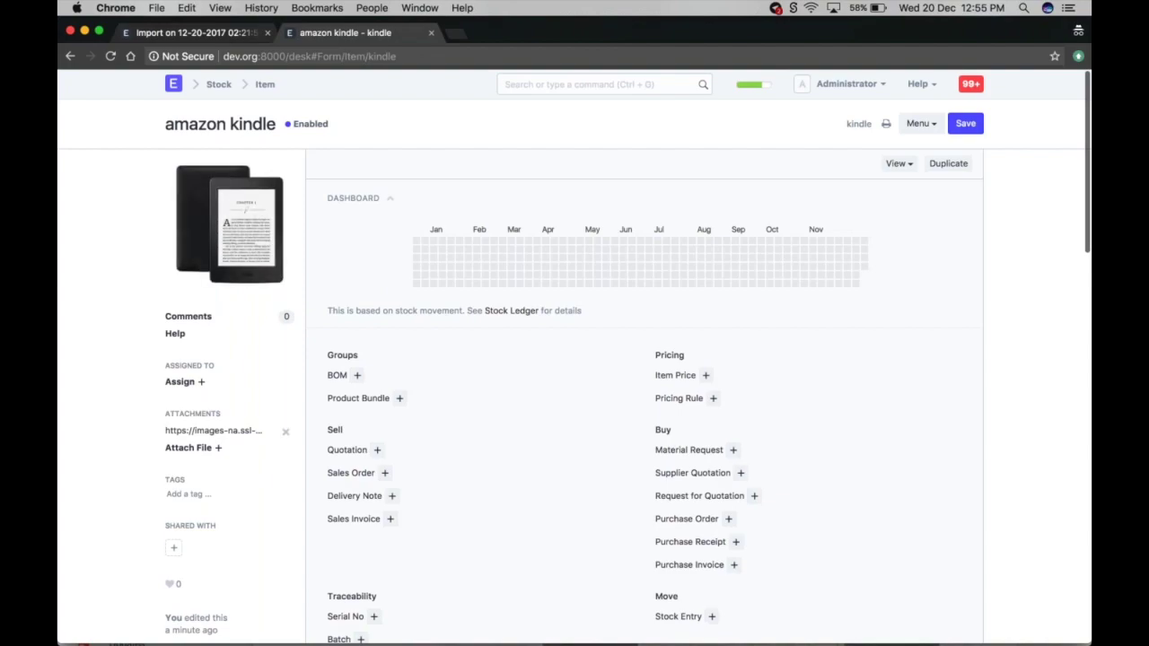
pyautogui.hscroll(-3, 226, 250)
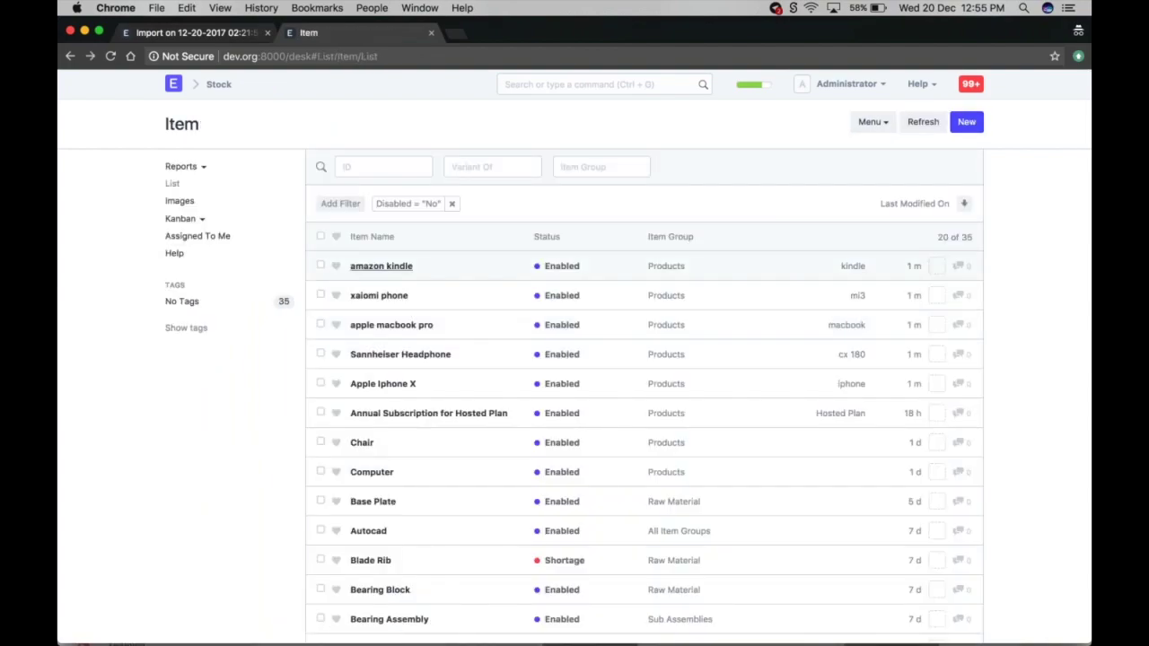
pyautogui.click(201, 34)
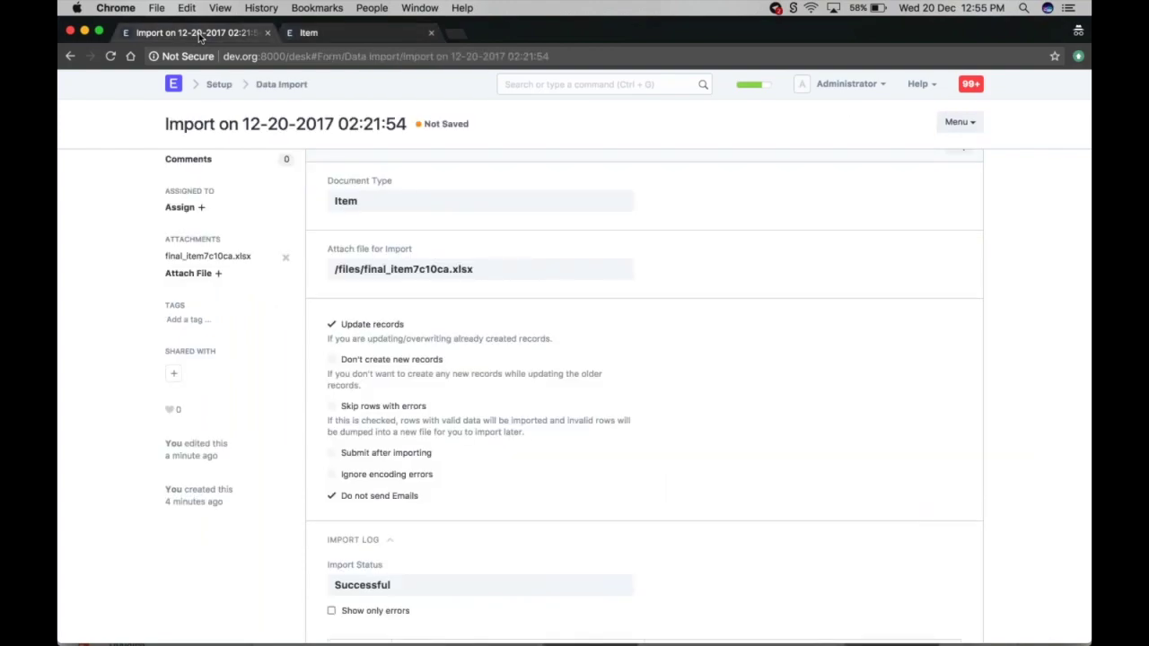
# - Return to the Data Import list and open a blank New Data Import 2 form, typing 'sale'
pyautogui.scroll(-5, 645, 395)
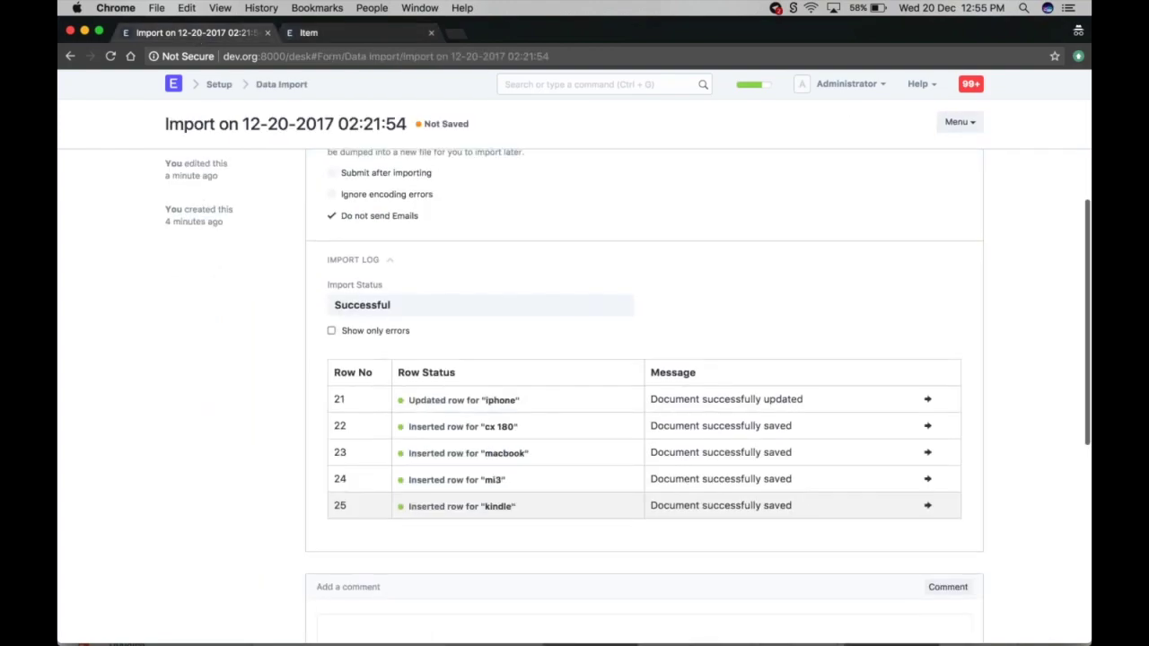
pyautogui.press('super+bracketleft')
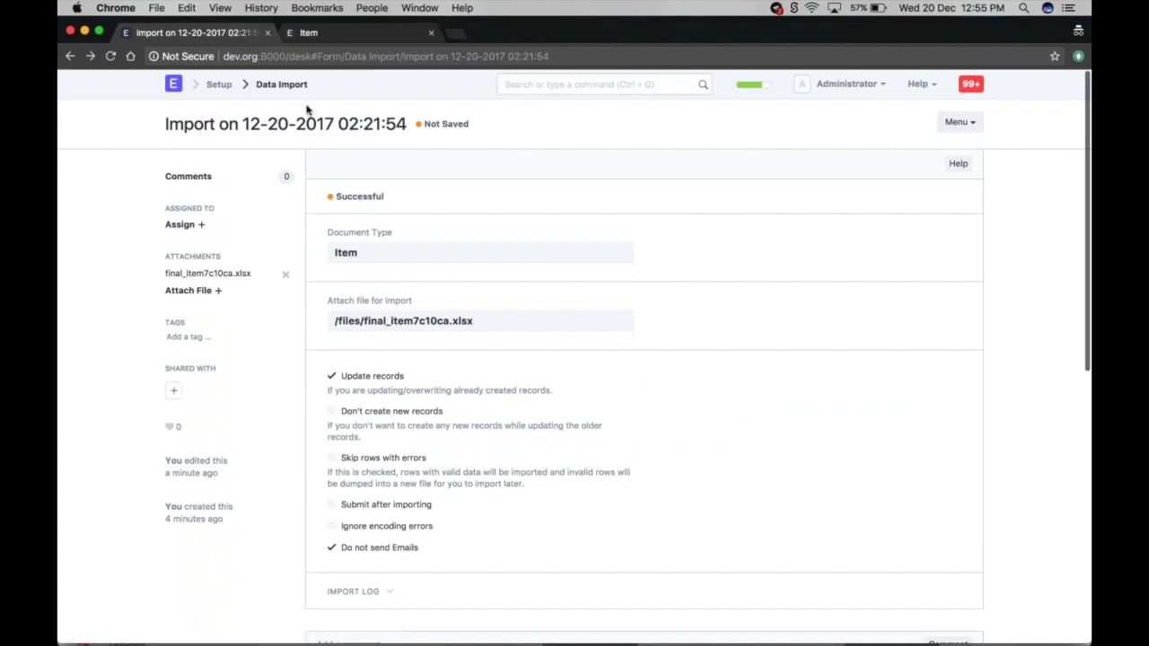
pyautogui.click(281, 84)
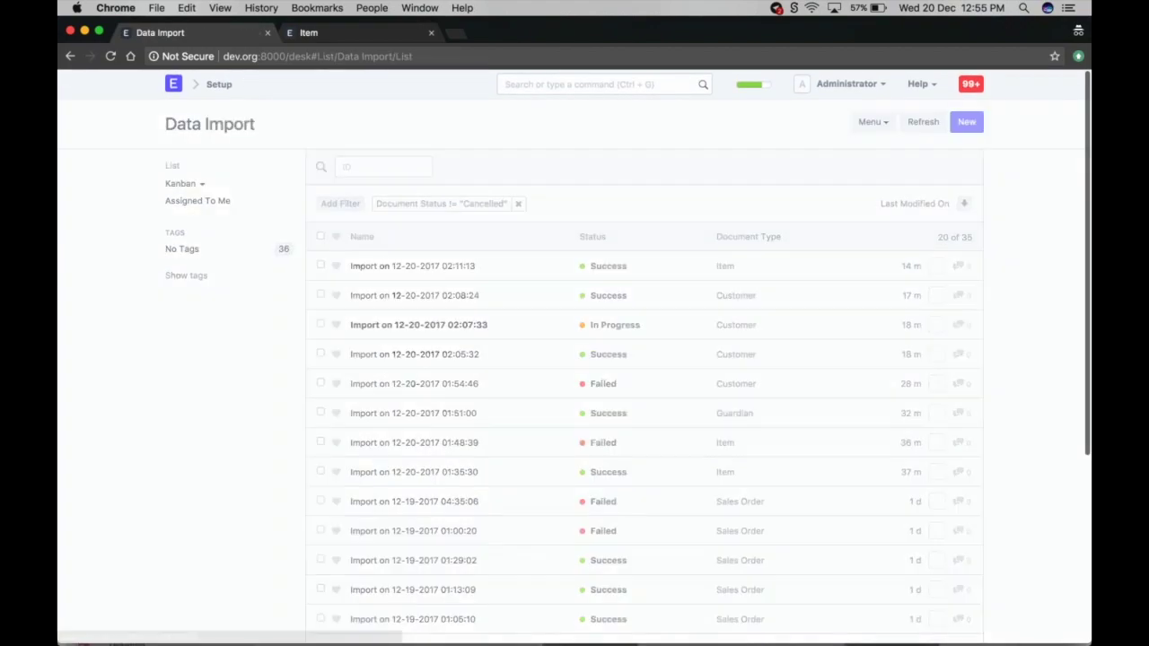
pyautogui.click(966, 121)
pyautogui.write('sal')
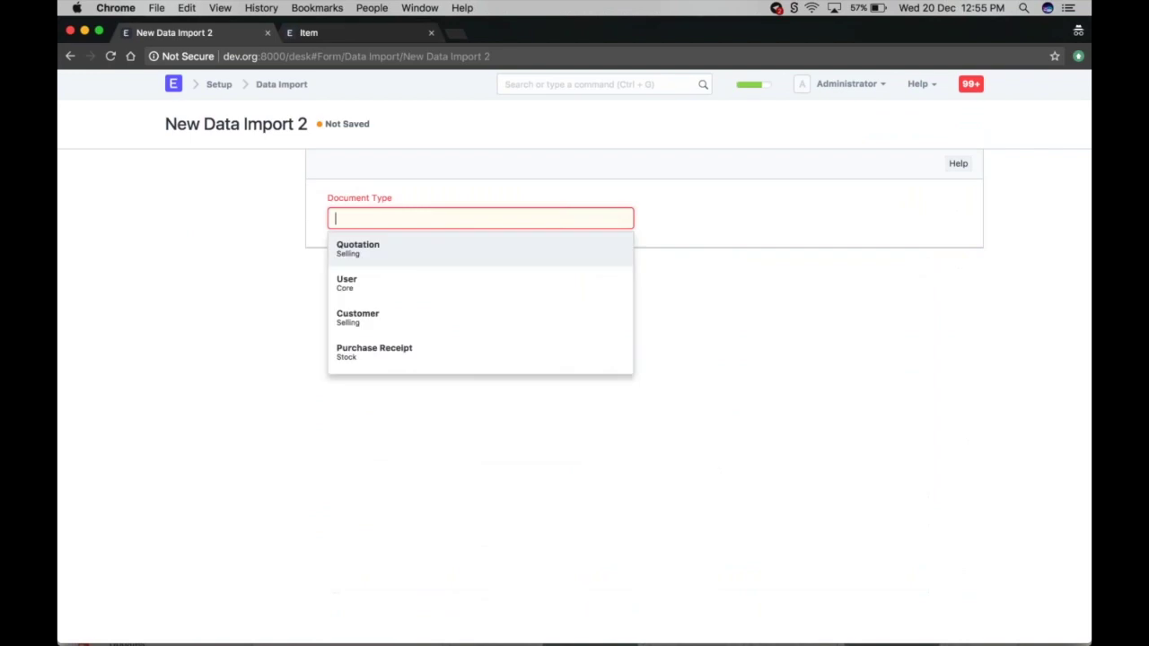
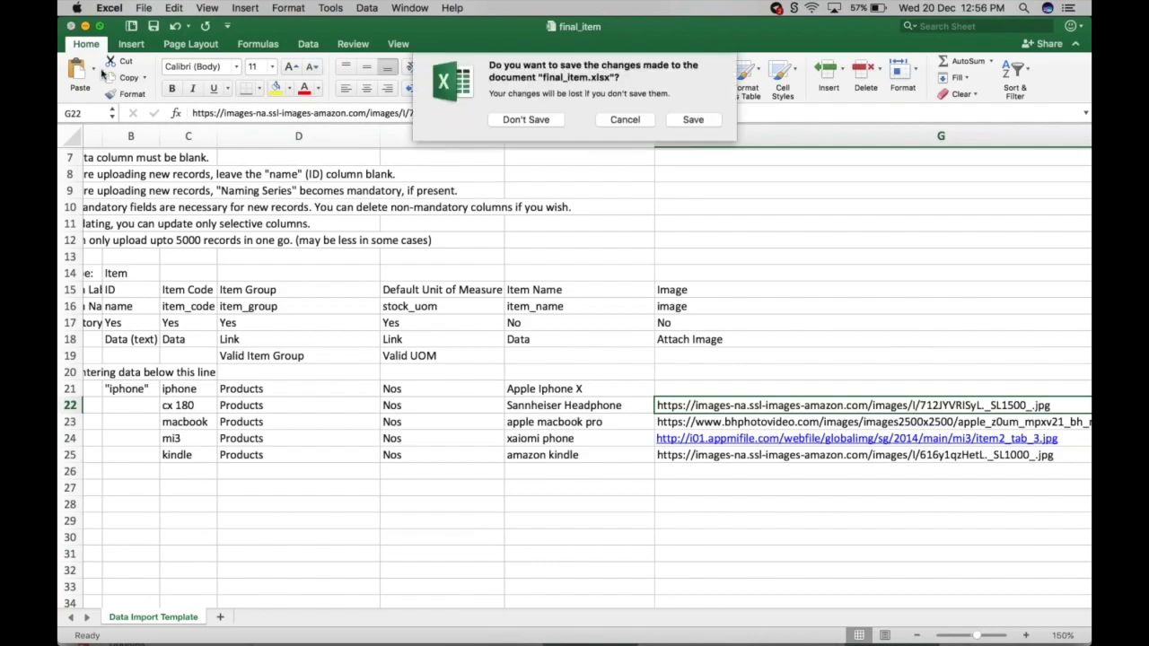
# - Save the item workbook, then review the template download options with All columns kept
pyautogui.click(692, 126)
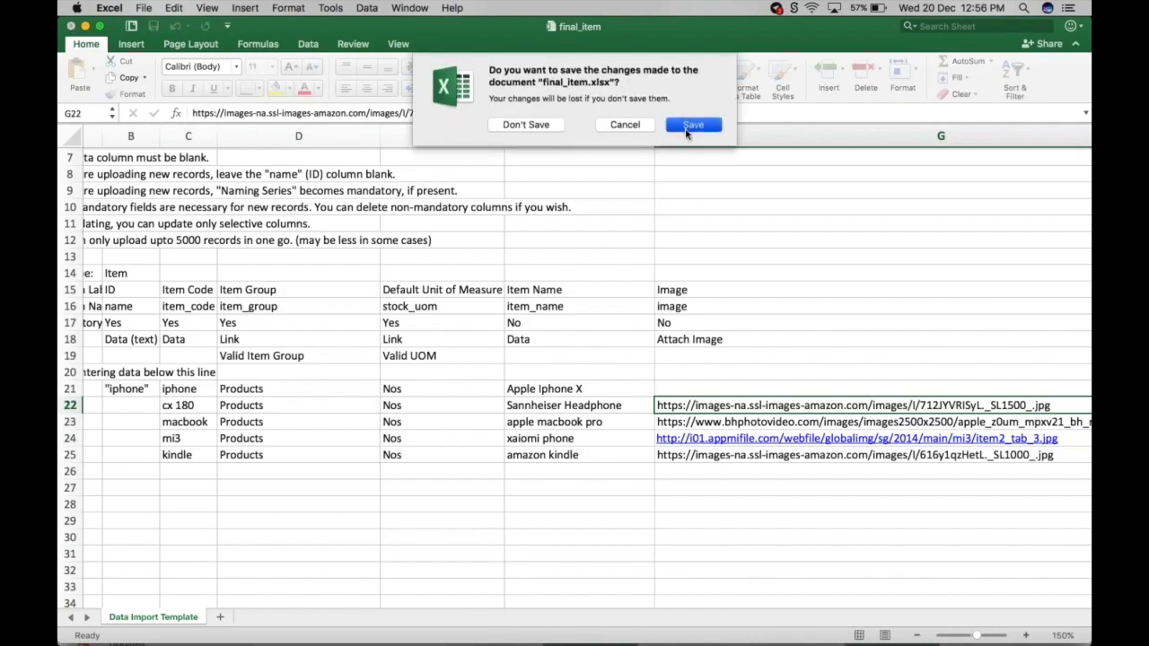
pyautogui.scroll(1, 359, 281)
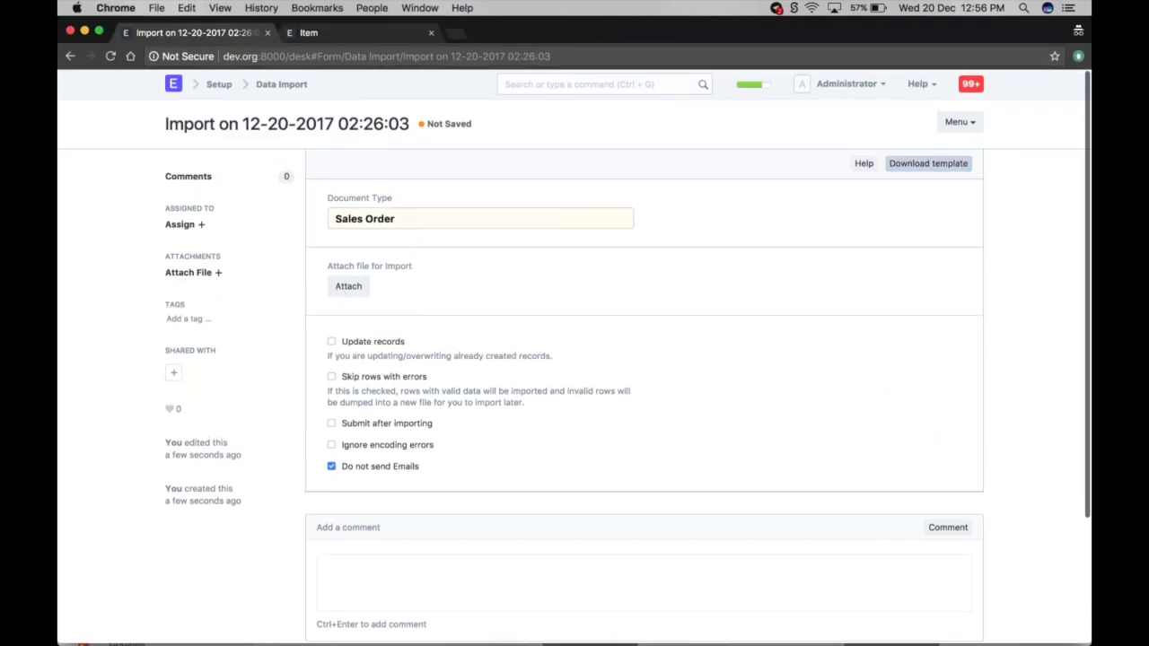
pyautogui.click(928, 164)
pyautogui.click(406, 167)
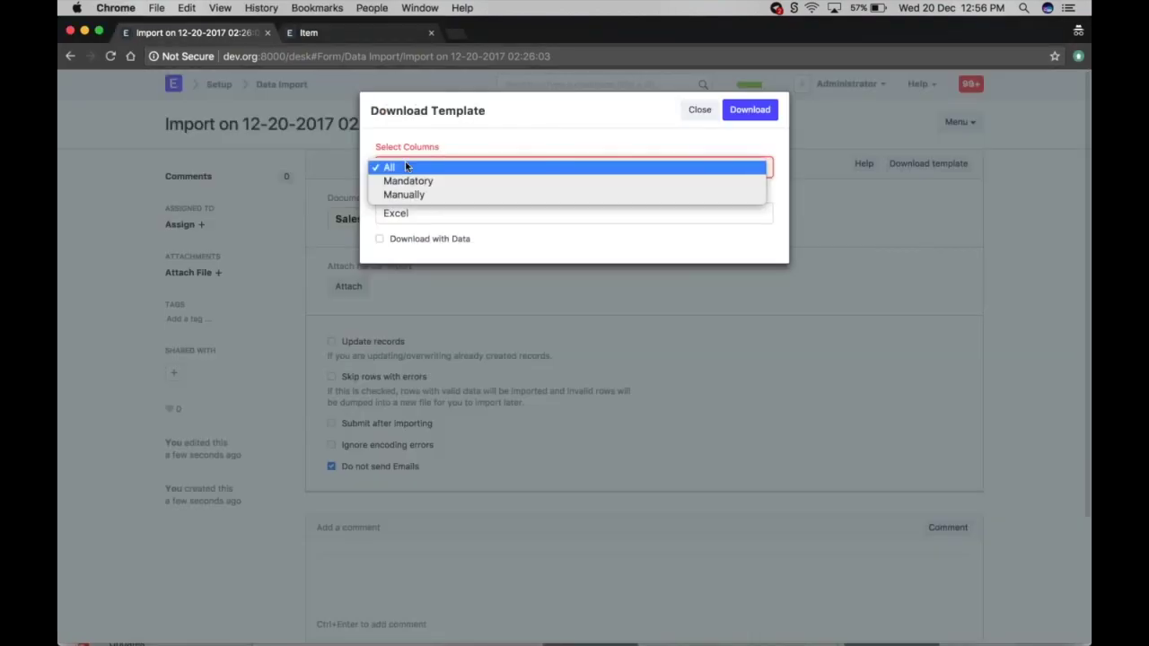
pyautogui.click(405, 167)
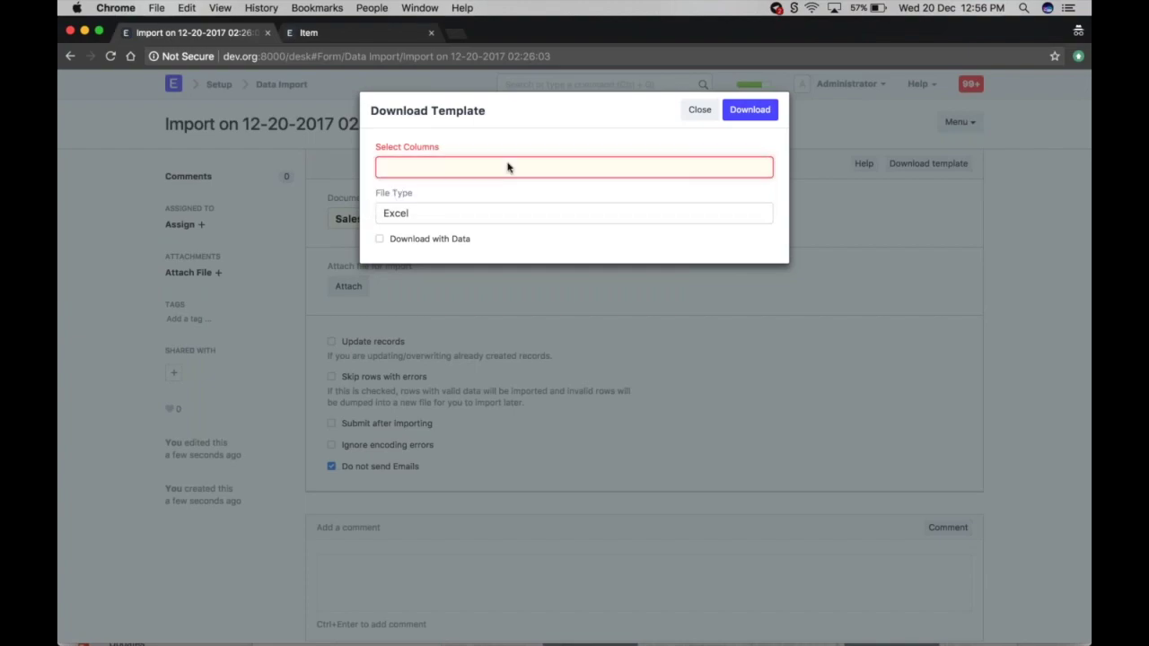
pyautogui.click(701, 109)
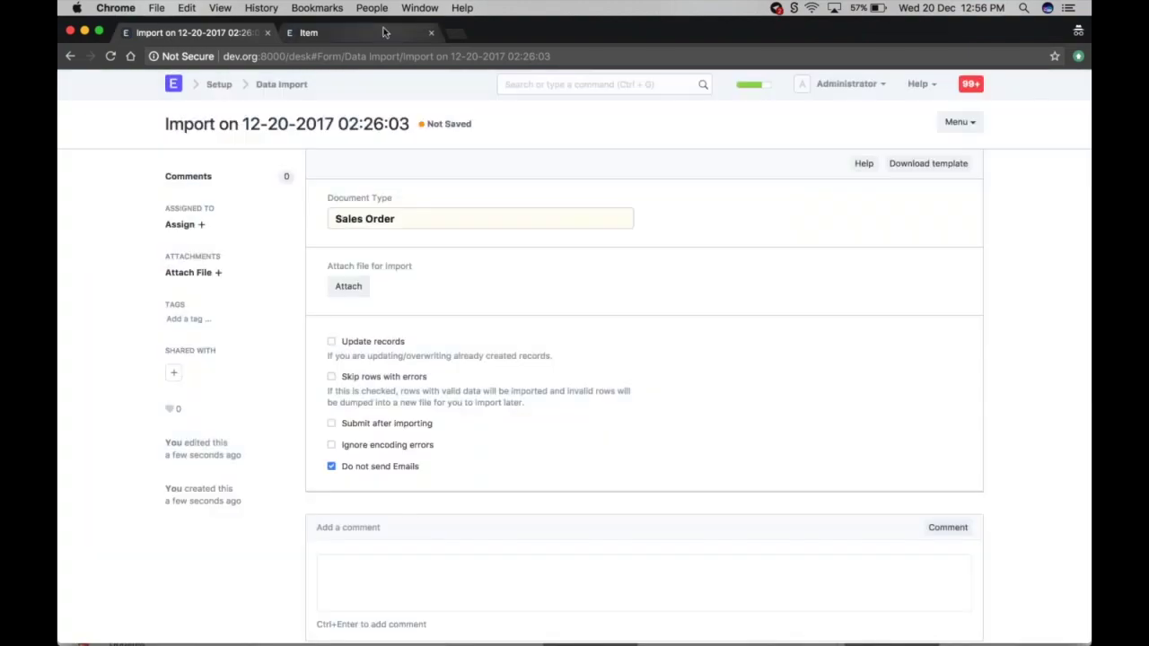
# - Confirm the Sales Order list is empty, then go back to the data import form
pyautogui.hotkey('ctrl', 'Tab')
pyautogui.click(592, 85)
pyautogui.write('sal')
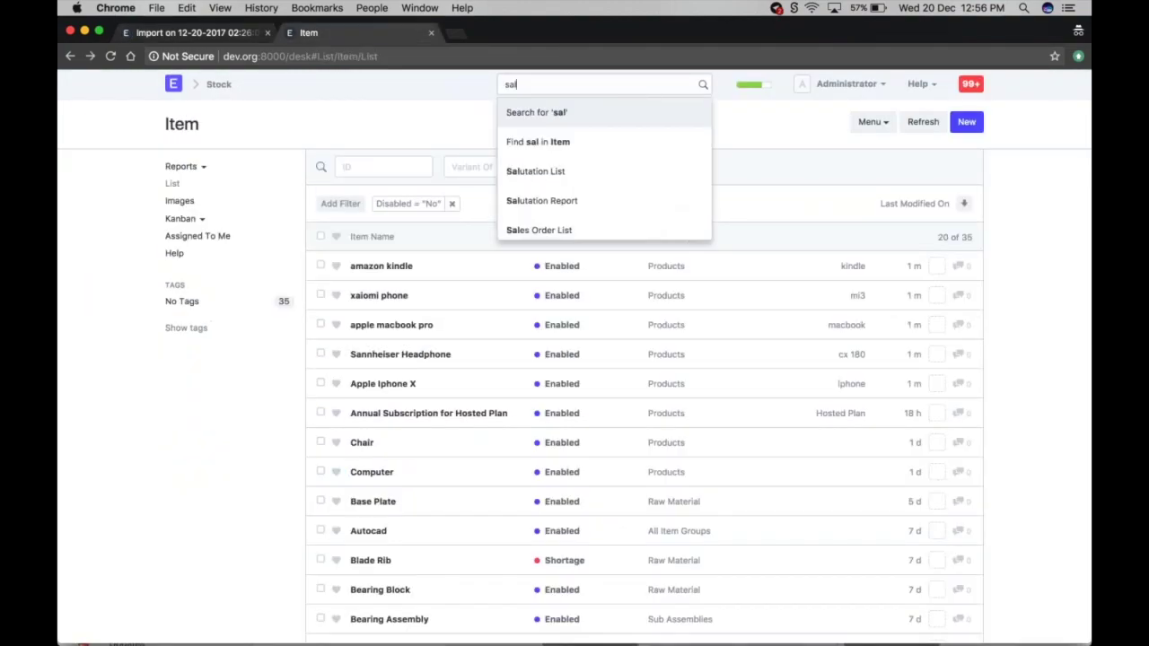
pyautogui.write('es or')
pyautogui.press('Down')
pyautogui.press('Down')
pyautogui.press('Down')
pyautogui.press('Up')
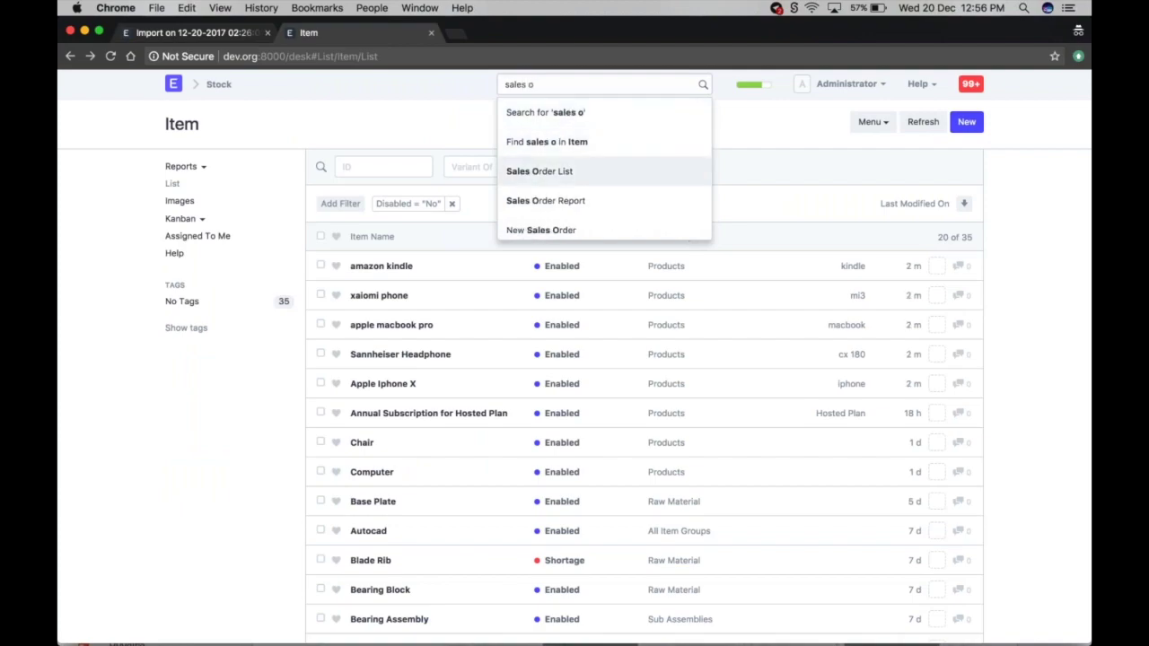
pyautogui.press('Return')
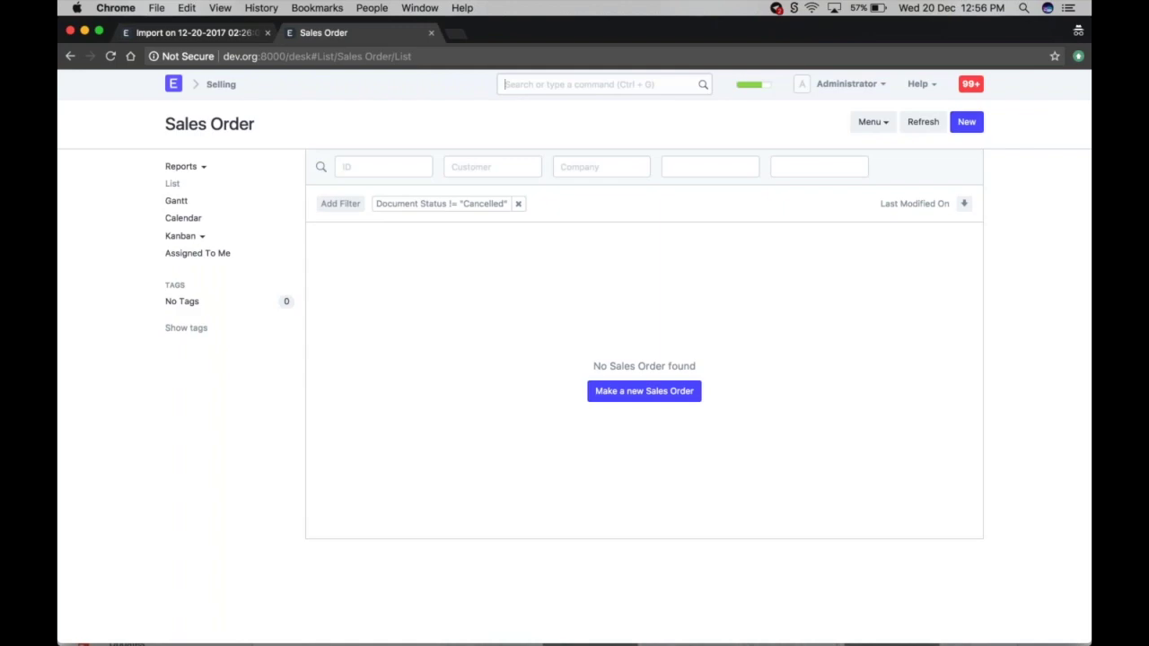
pyautogui.click(193, 33)
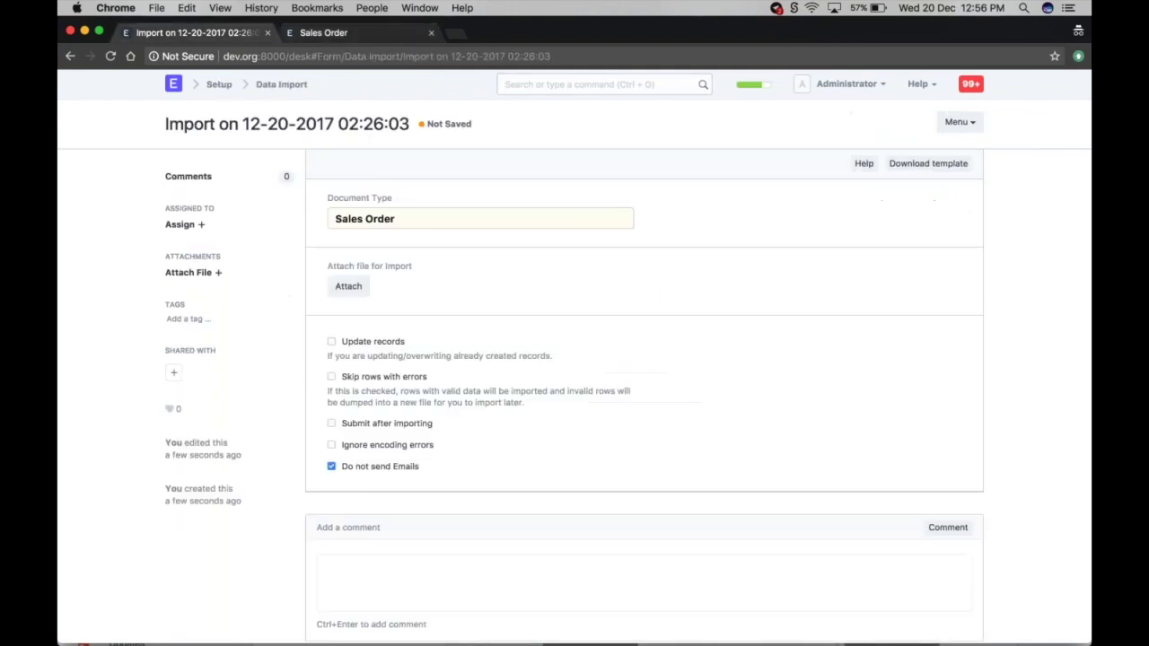
# - Change the import's Document Type from Sales Order to Customer
pyautogui.click(420, 221)
pyautogui.press('BackSpace')
pyautogui.press('BackSpace')
pyautogui.press('BackSpace')
pyautogui.press('BackSpace')
pyautogui.press('BackSpace')
pyautogui.press('BackSpace')
pyautogui.press('BackSpace')
pyautogui.press('BackSpace')
pyautogui.press('BackSpace')
pyautogui.press('BackSpace')
pyautogui.press('BackSpace')
pyautogui.write('cust')
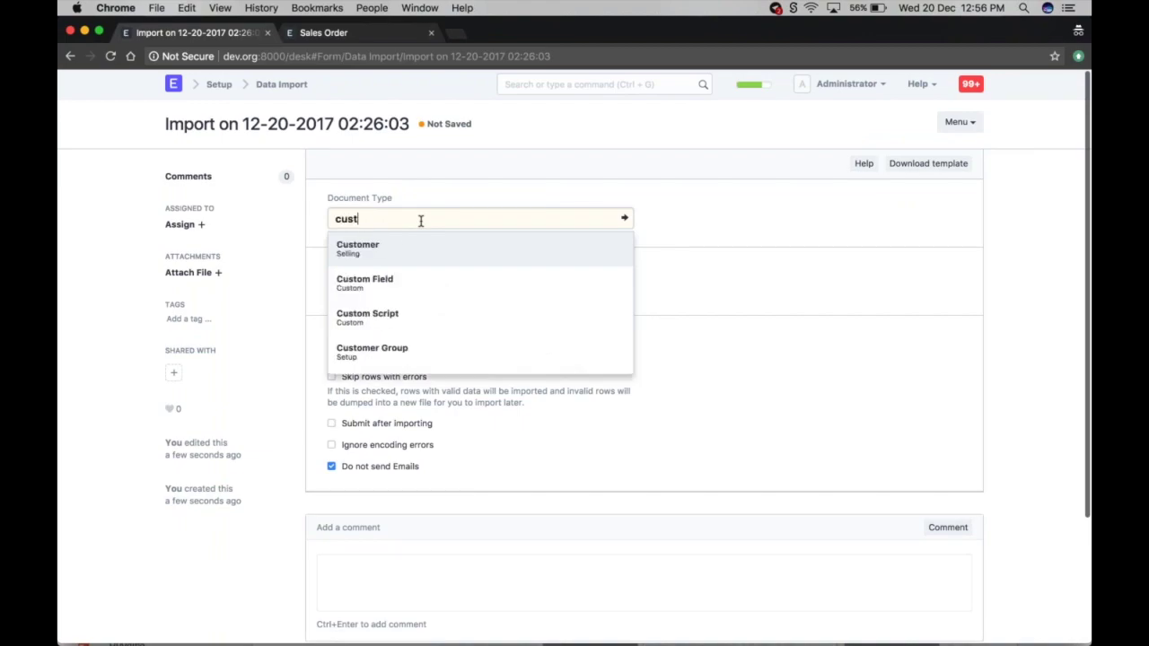
pyautogui.write('p')
pyautogui.press('BackSpace')
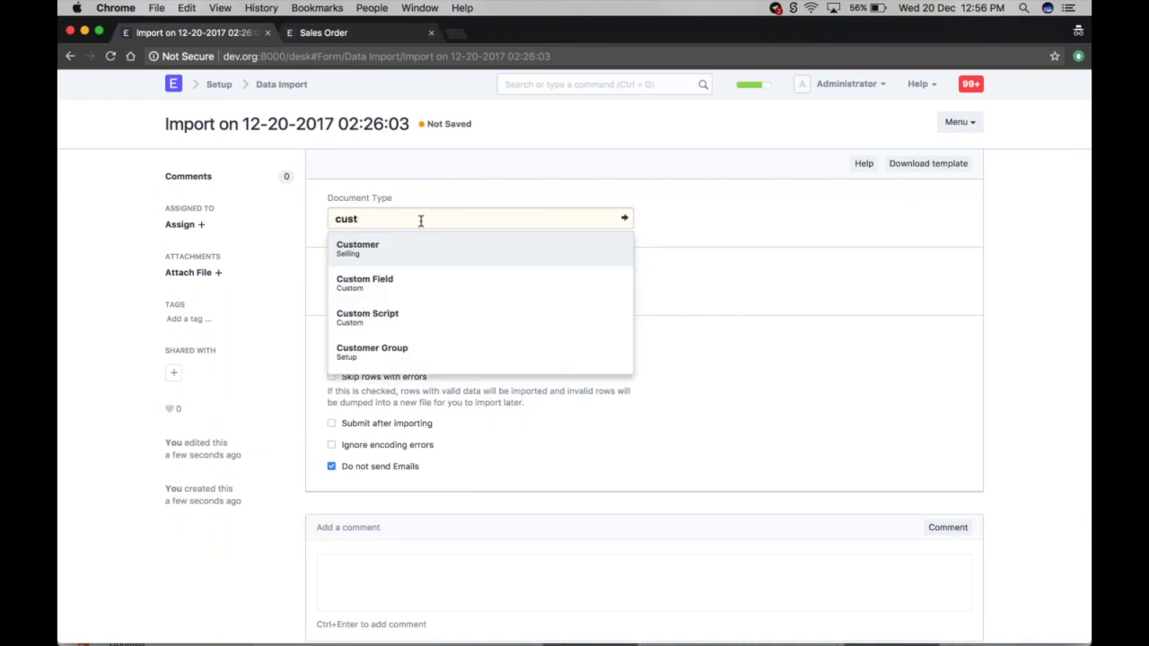
pyautogui.click(358, 248)
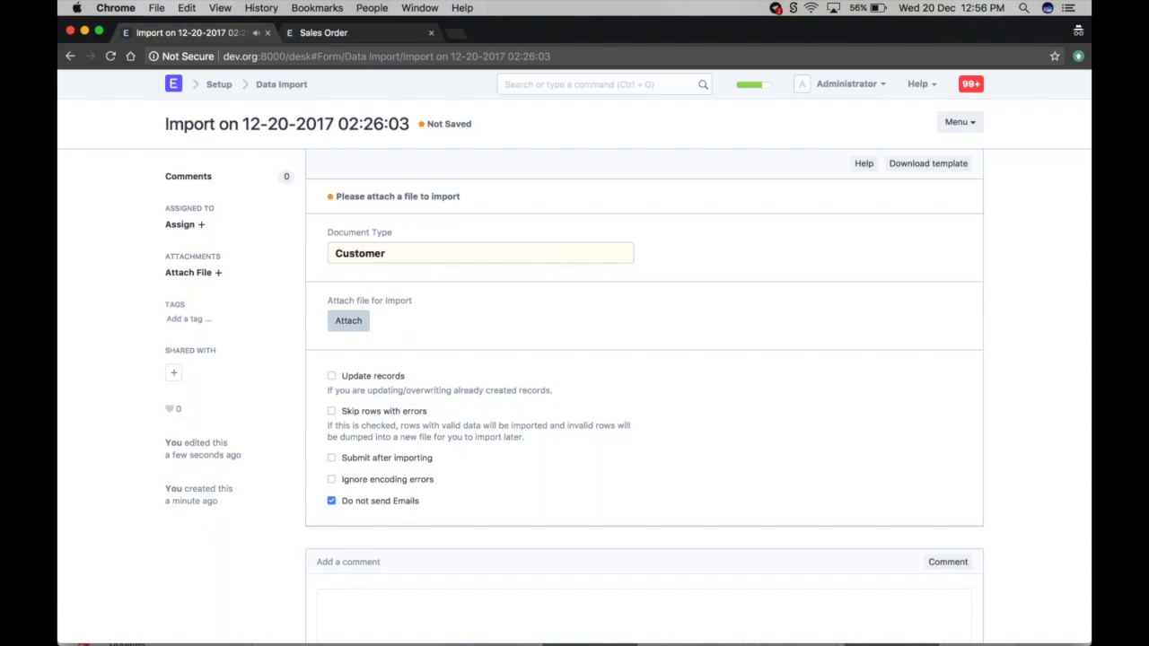
# - Attach Customer_Final.xlsx from Downloads as the import file
pyautogui.click(348, 321)
pyautogui.click(398, 149)
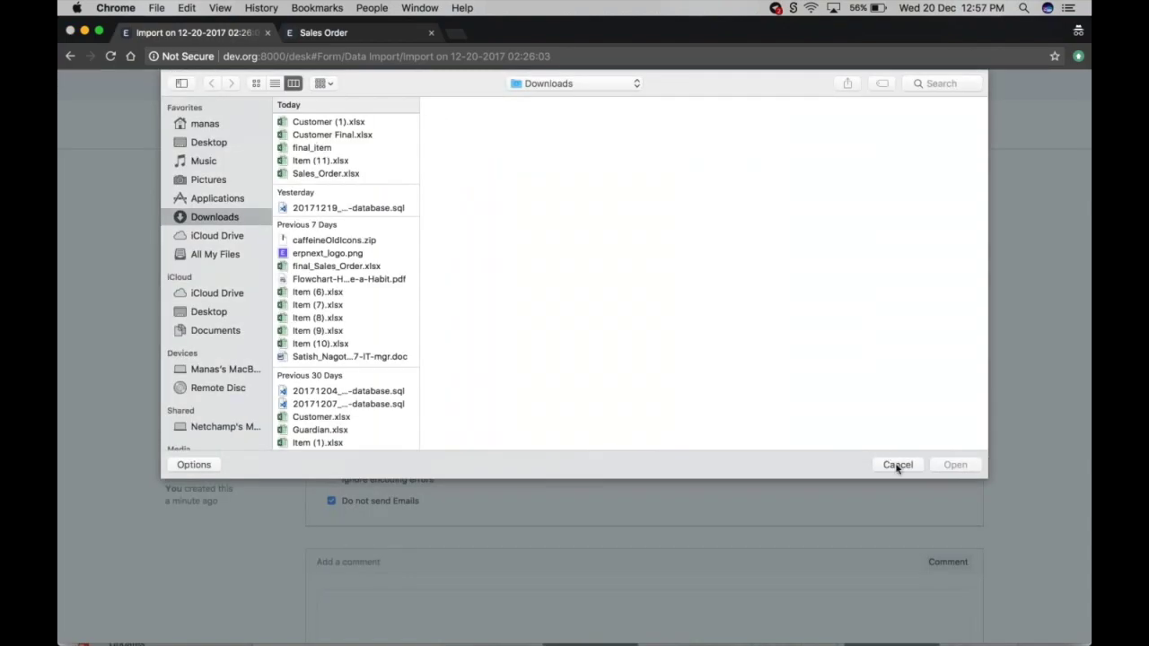
pyautogui.press('Escape')
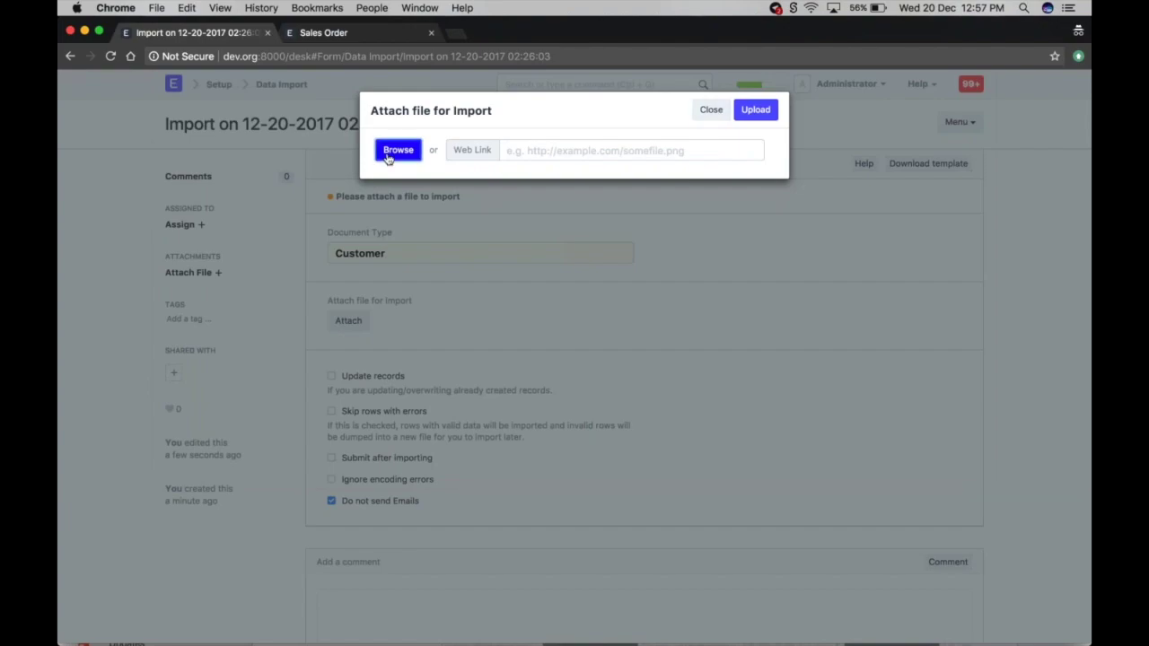
pyautogui.press('Return')
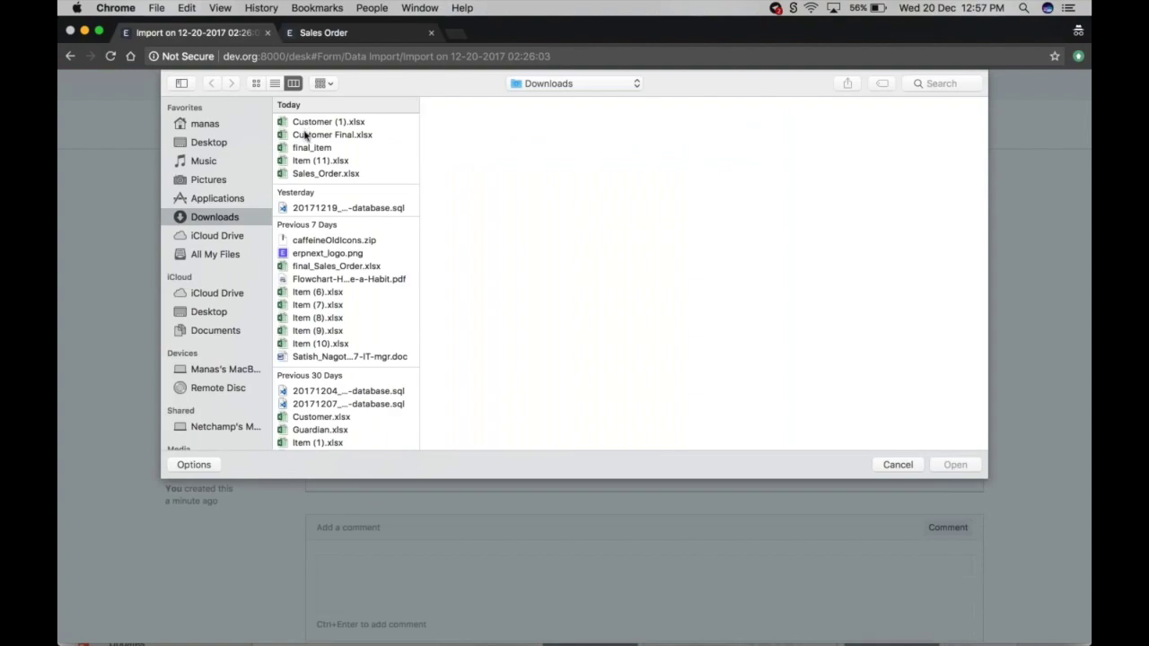
pyautogui.click(305, 134)
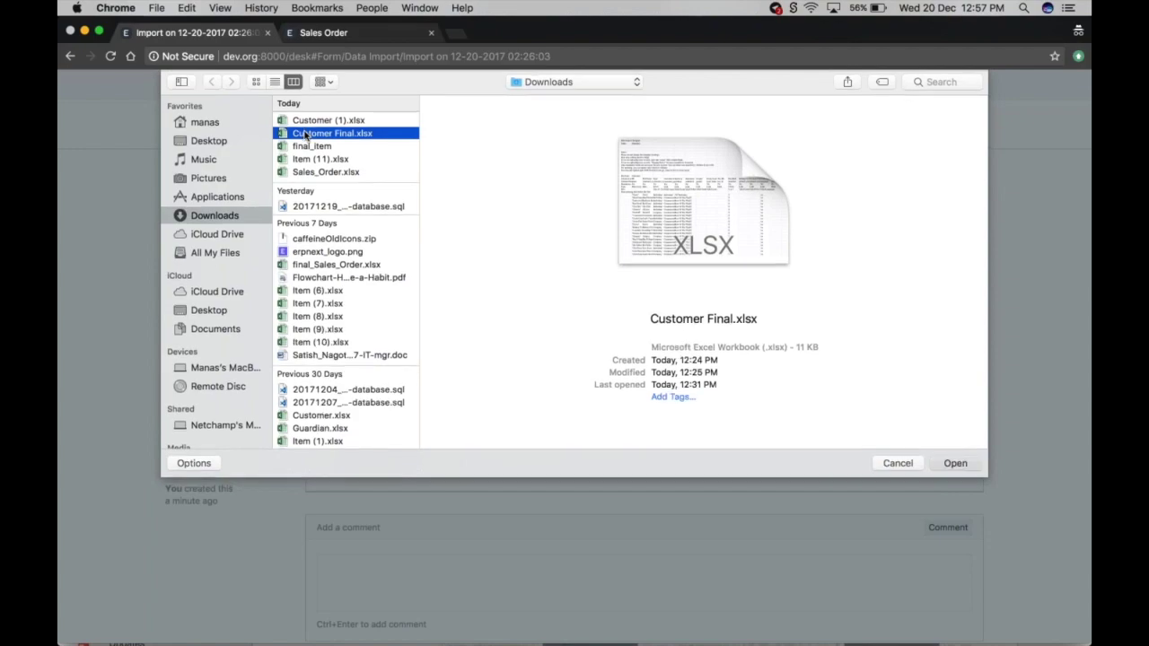
pyautogui.doubleClick(305, 135)
pyautogui.scroll(-5, 559, 188)
pyautogui.scroll(5, 559, 188)
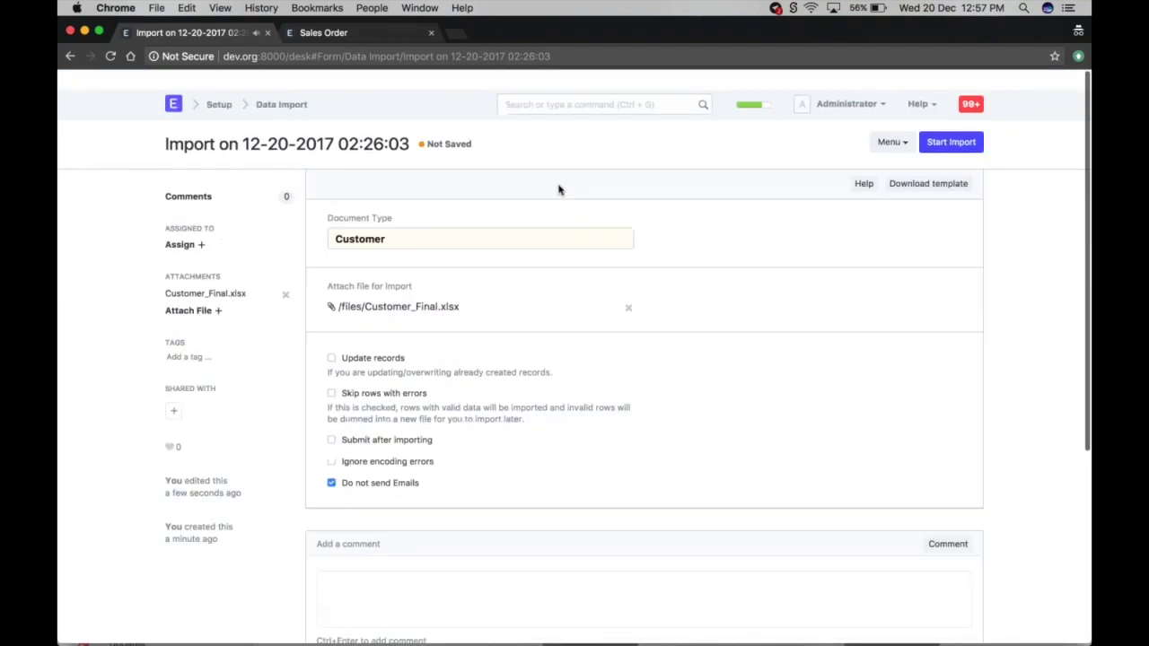
pyautogui.click(342, 36)
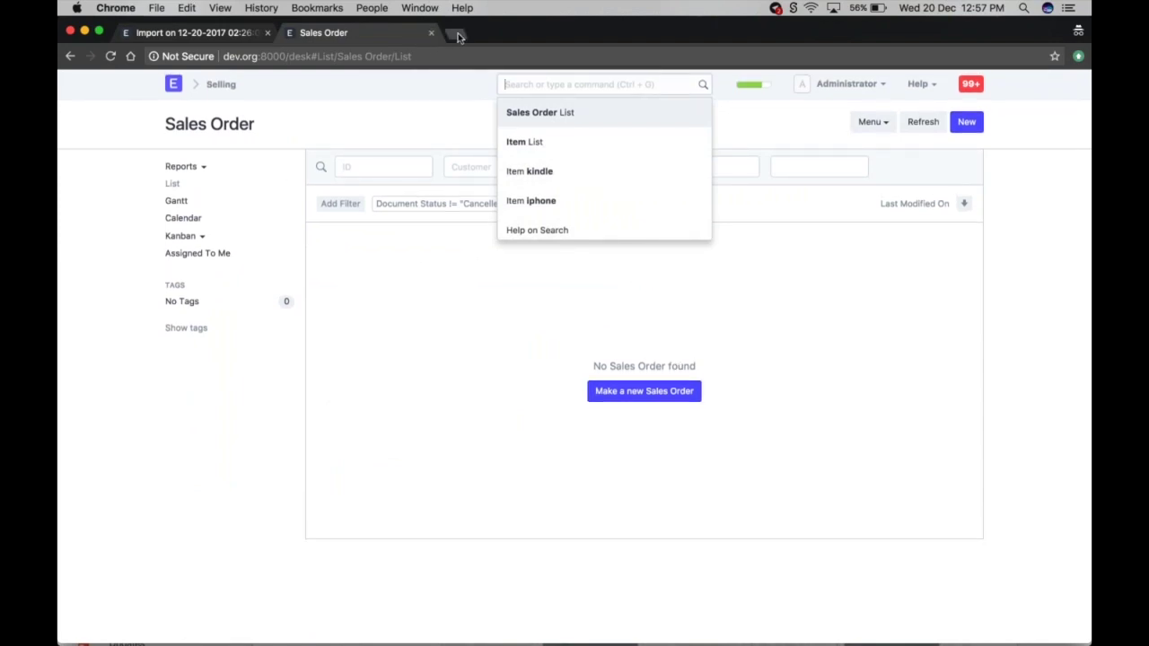
# - Check the Purchase Order list's four orders, then return to the Data Import list
pyautogui.write('purchase')
pyautogui.press('Down')
pyautogui.press('Down')
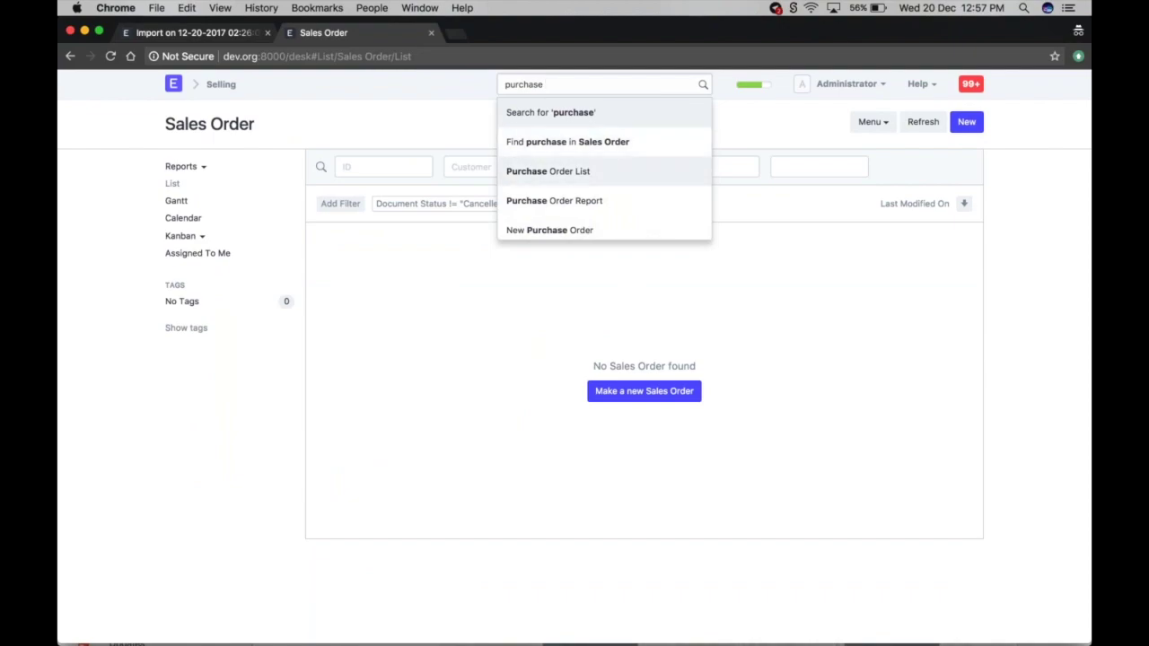
pyautogui.press('Return')
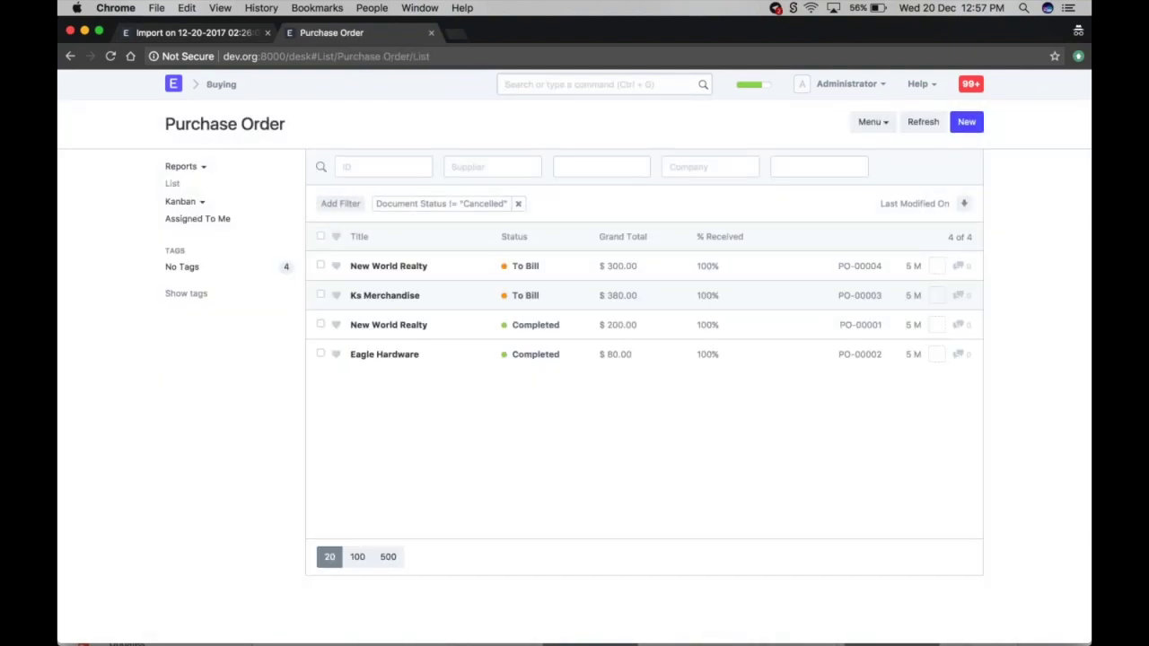
pyautogui.click(174, 35)
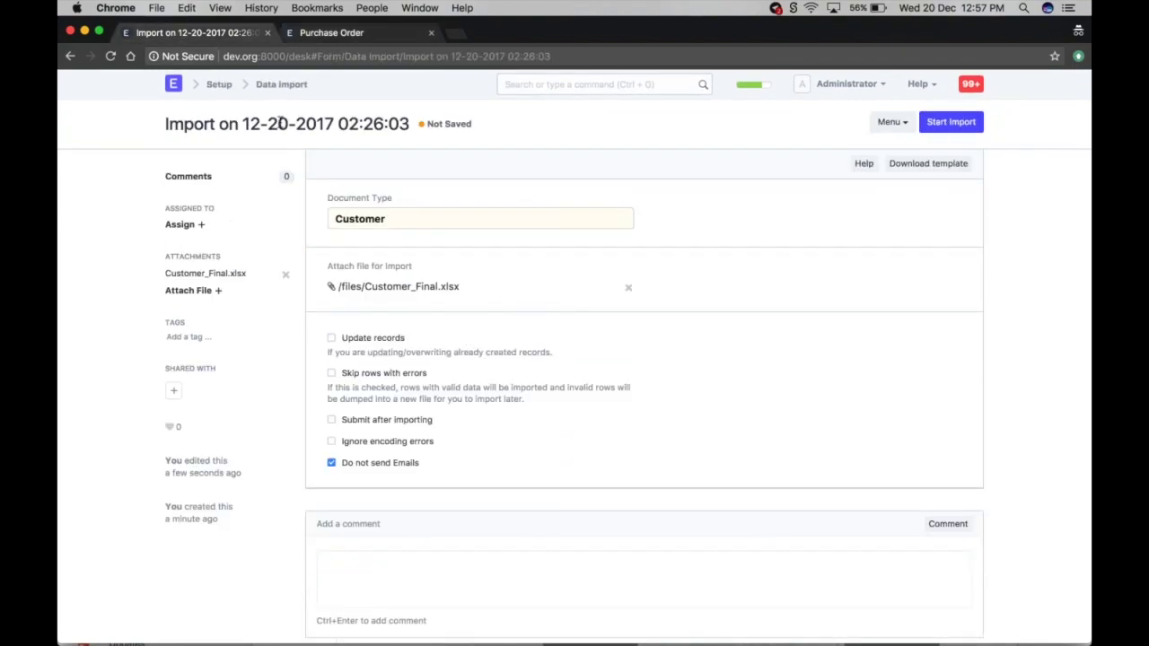
pyautogui.click(292, 85)
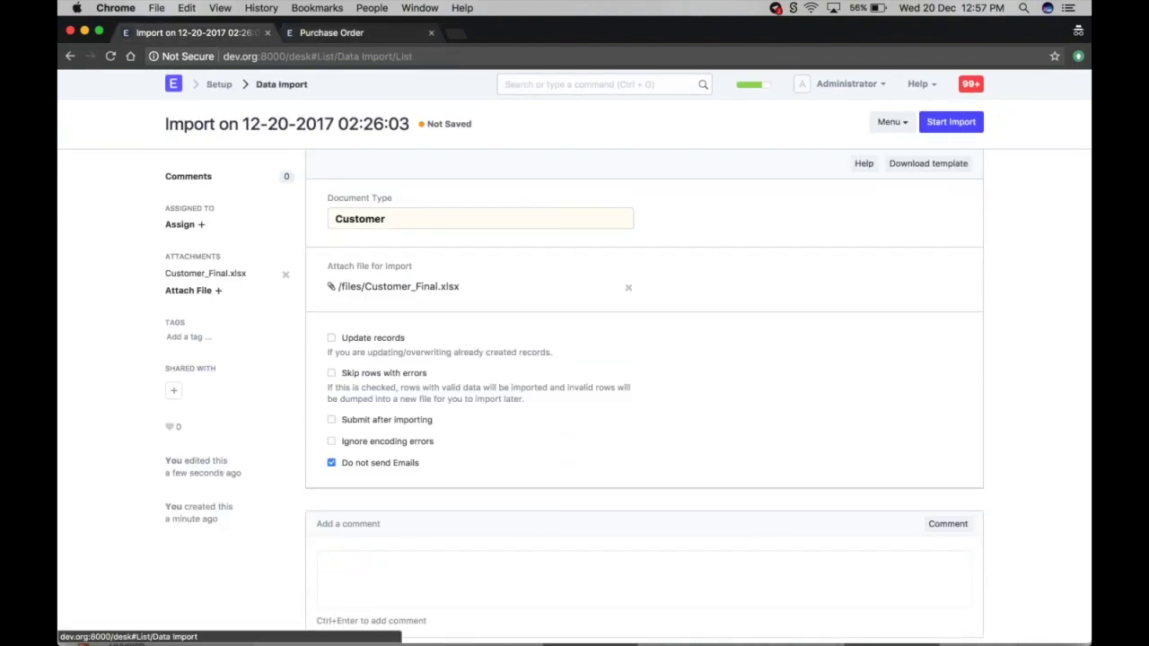
# - Create a new data import with Document Type set to Purchase Order
pyautogui.click(964, 120)
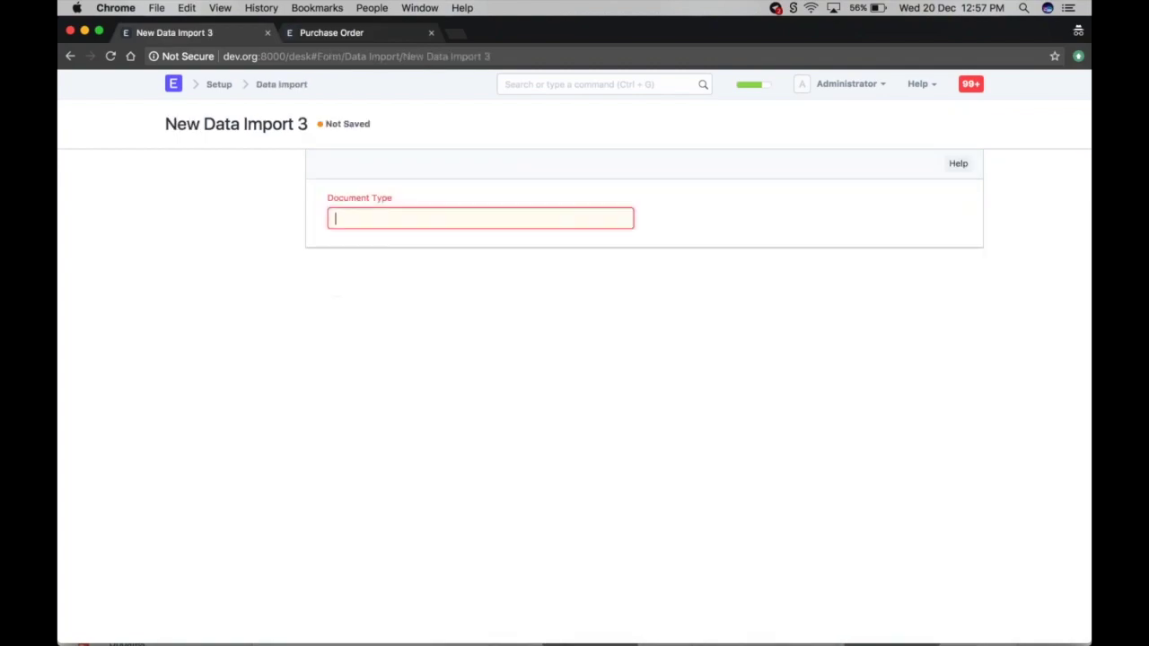
pyautogui.write('purch')
pyautogui.press('Down')
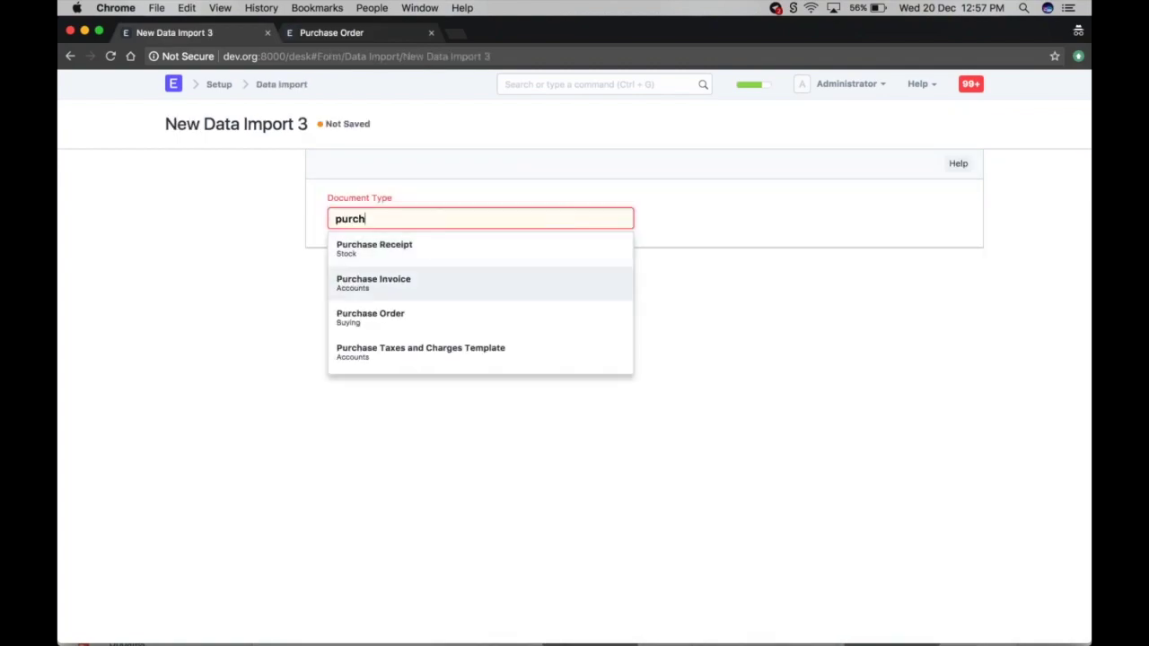
pyautogui.press('Down')
pyautogui.press('Return')
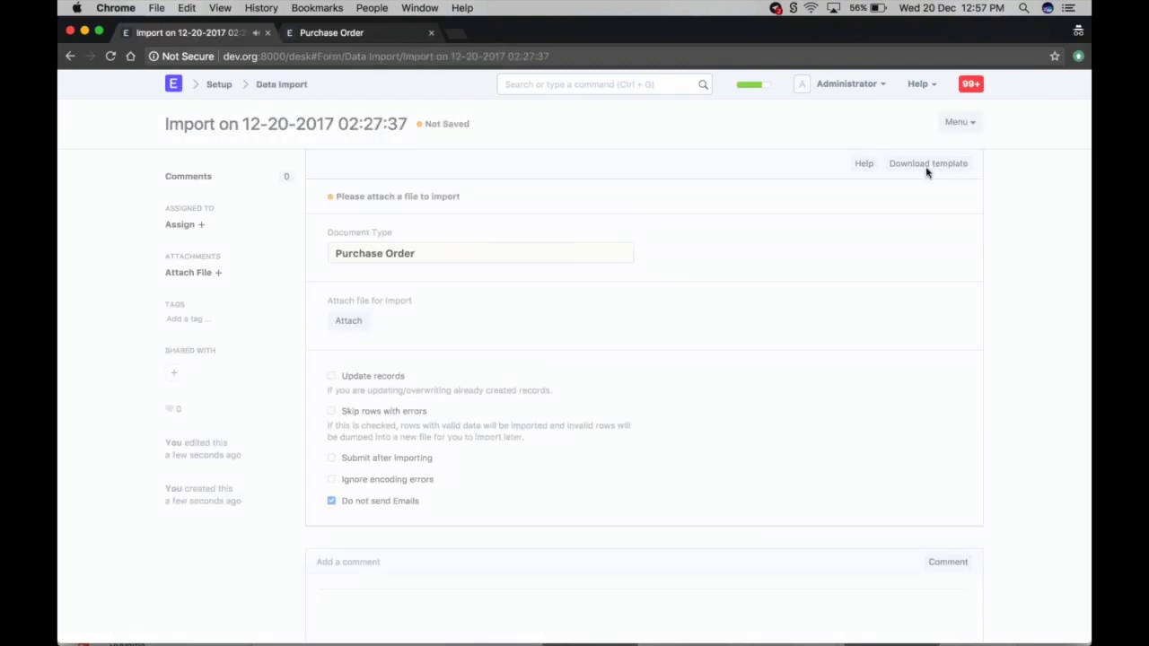
# - Download the template with all columns and existing data as Purchase_Order.xlsx and open it
pyautogui.click(927, 166)
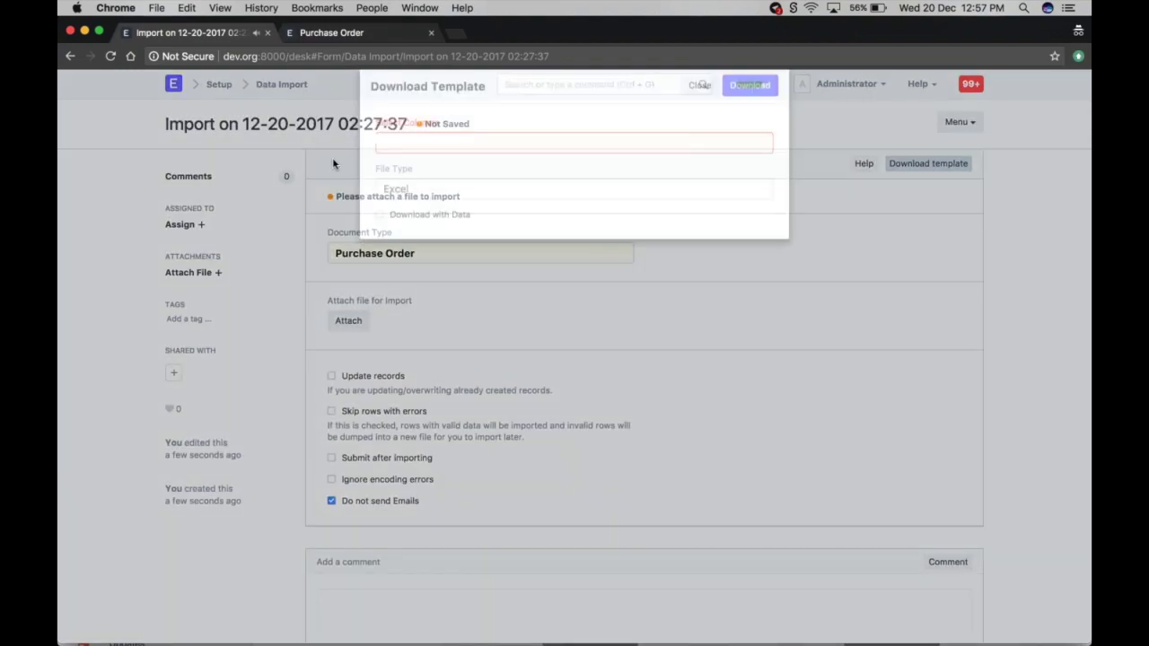
pyautogui.click(392, 168)
pyautogui.click(393, 167)
pyautogui.click(378, 239)
pyautogui.click(746, 114)
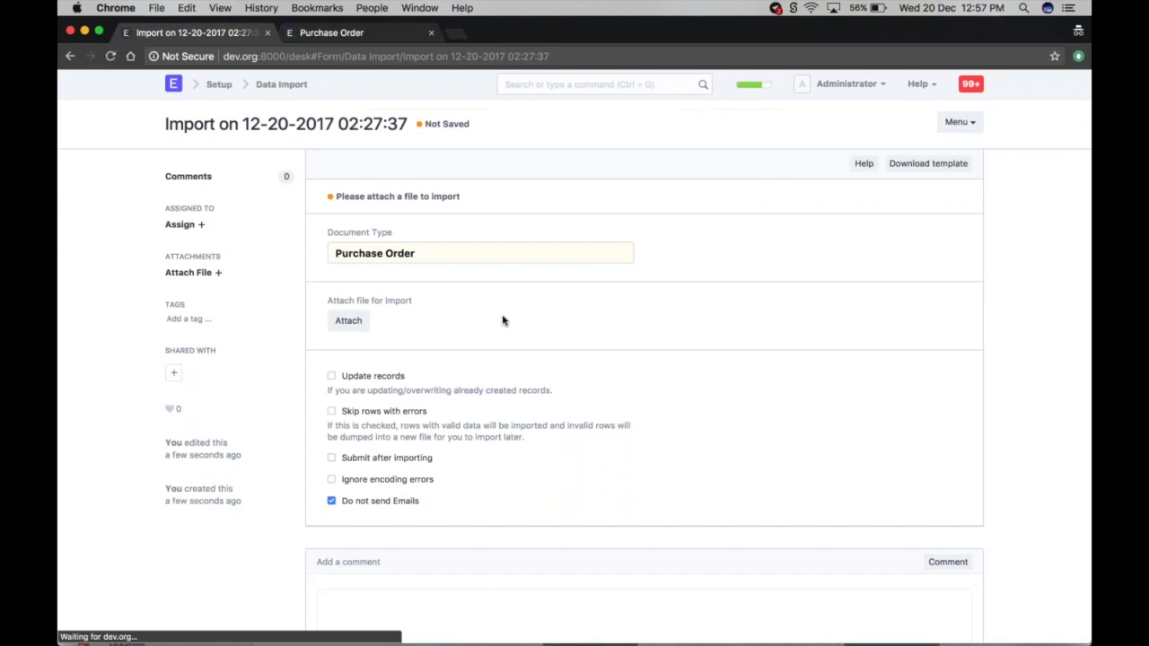
pyautogui.click(796, 417)
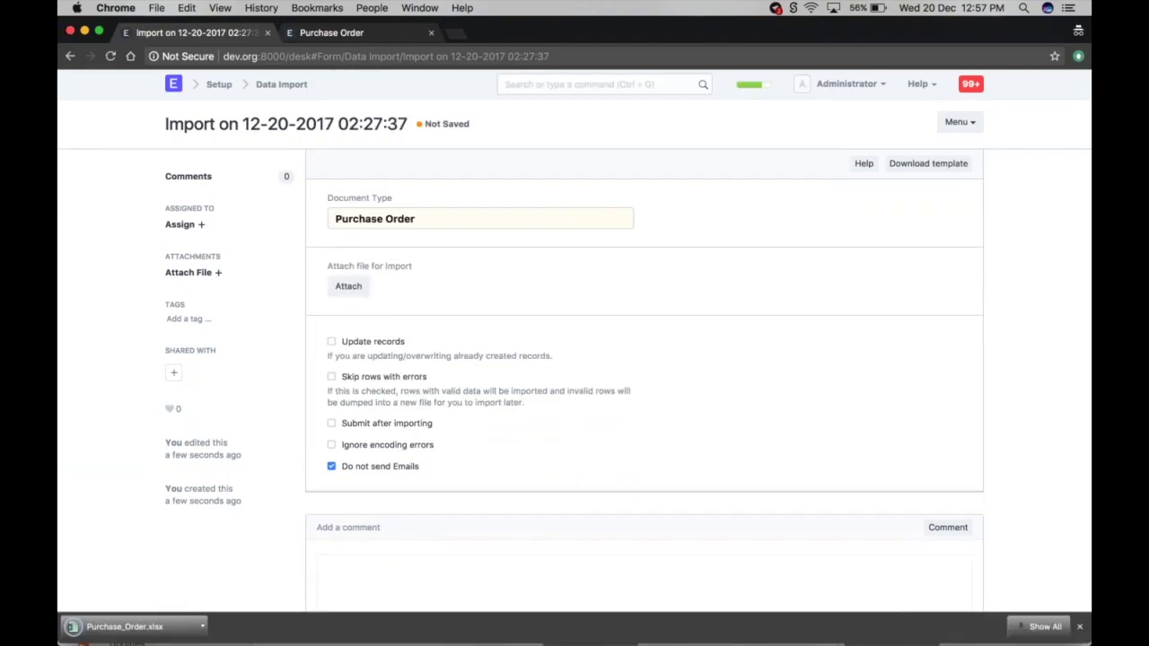
pyautogui.click(124, 627)
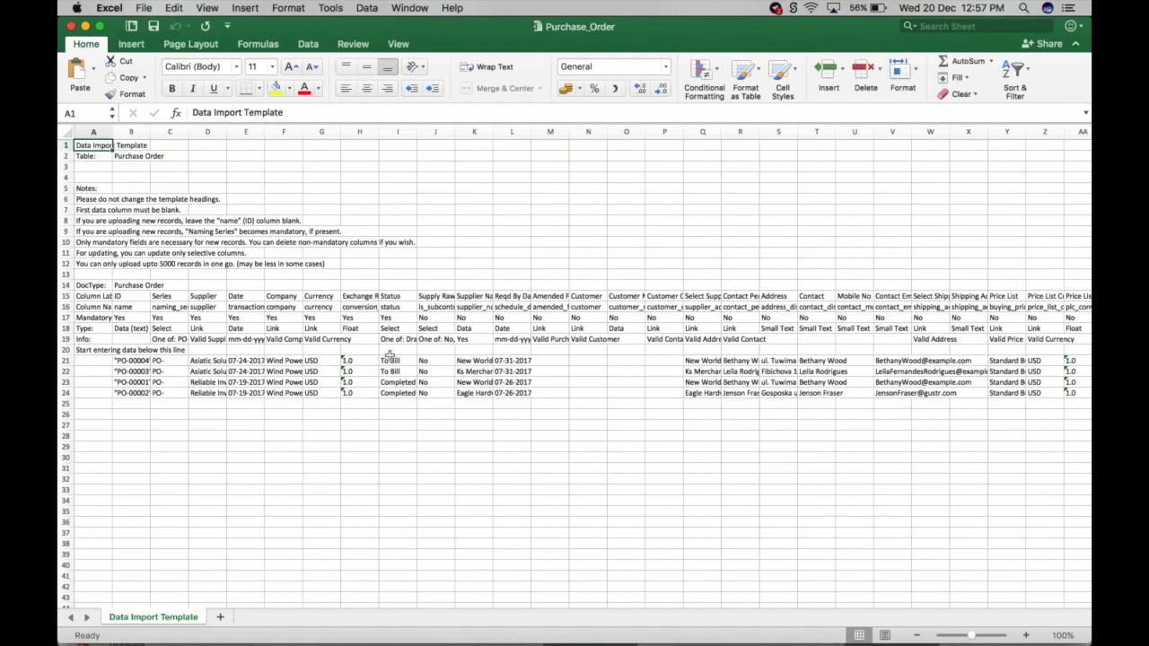
# - Replace the e-mail in cell V21 with a new contact address, then close the workbook
pyautogui.hscroll(6, 390, 356)
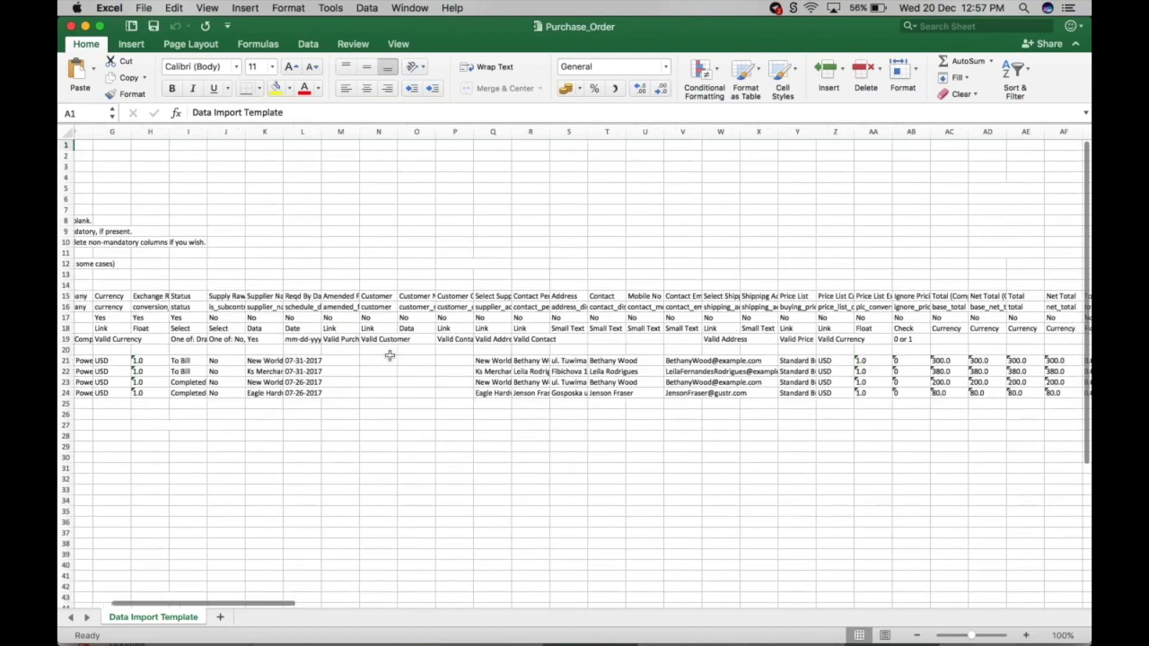
pyautogui.hscroll(2, 390, 356)
pyautogui.moveTo(633, 132); pyautogui.dragTo(816, 131)
pyautogui.click(700, 360)
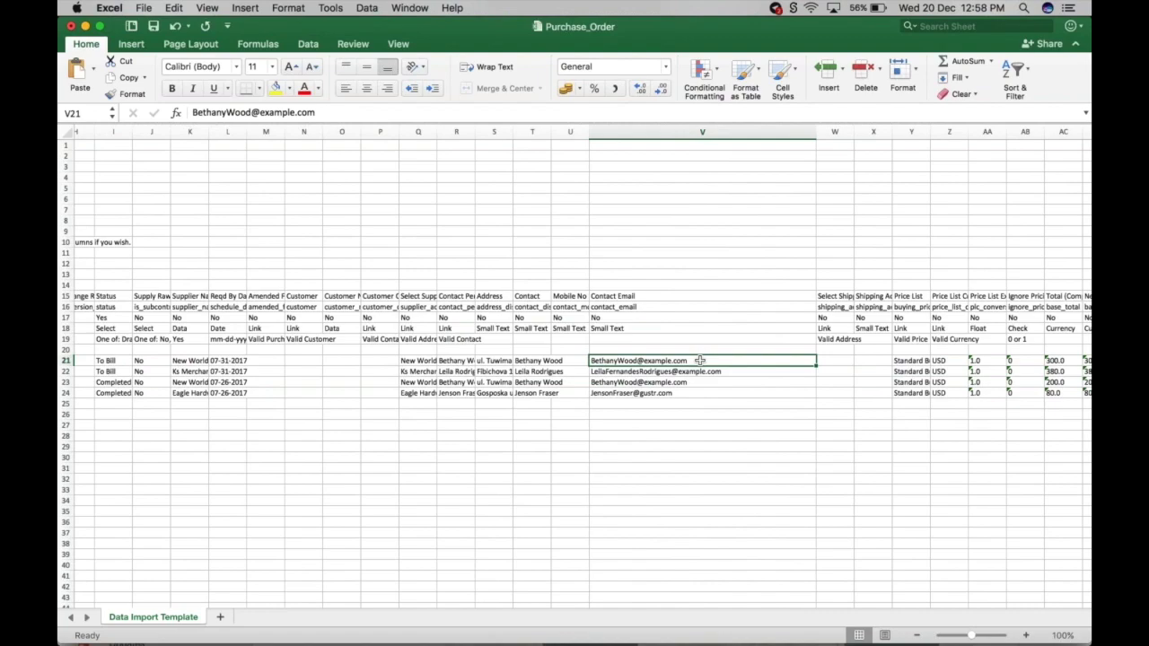
pyautogui.doubleClick(700, 360)
pyautogui.press('BackSpace')
pyautogui.press('BackSpace')
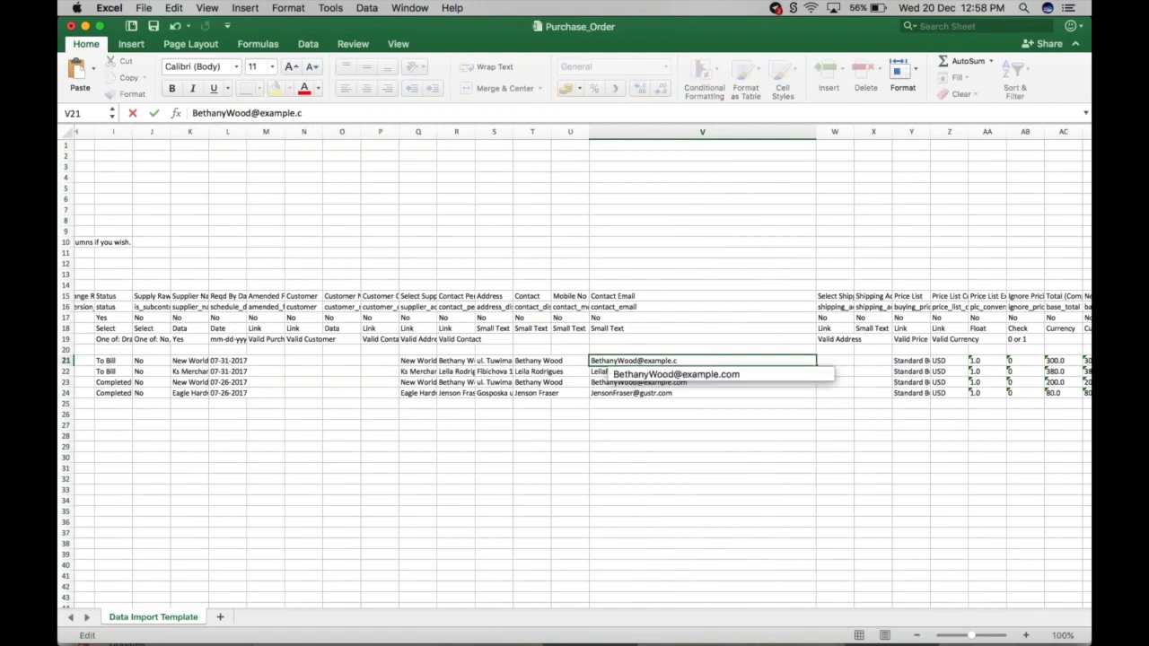
pyautogui.click(658, 416)
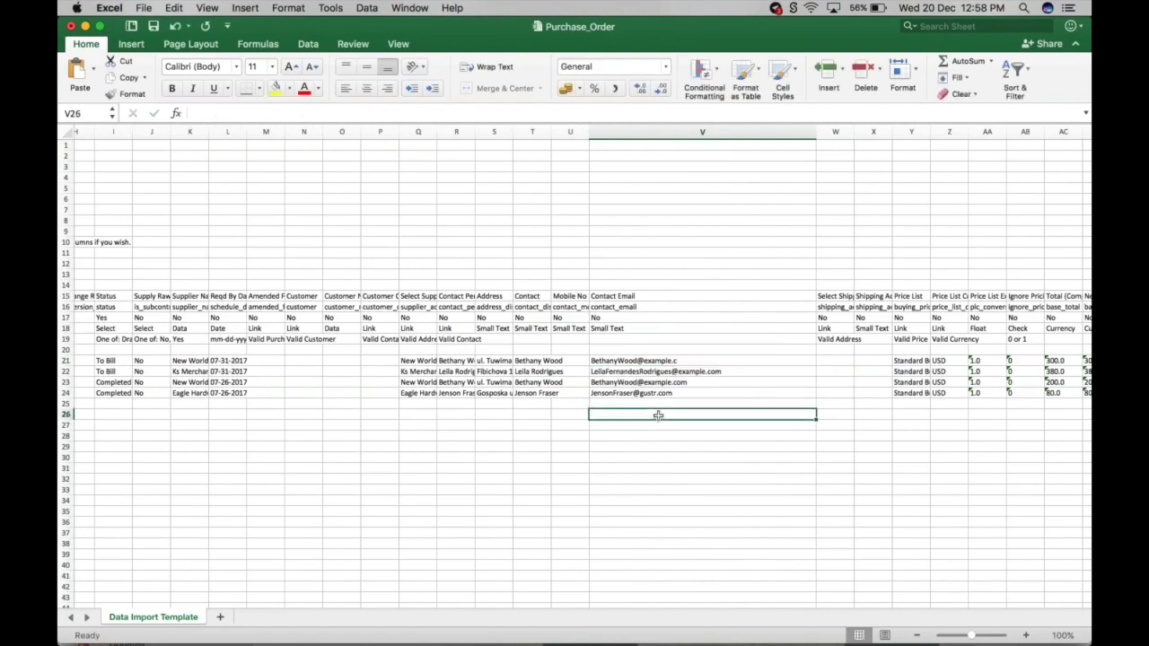
pyautogui.tripleClick(611, 360)
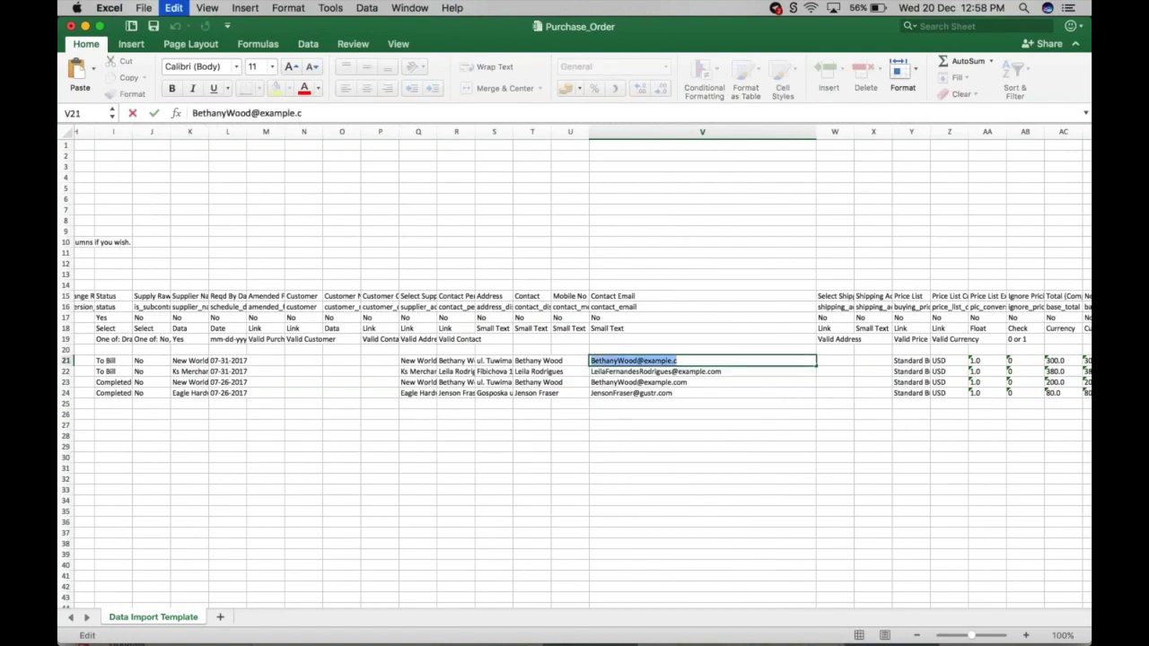
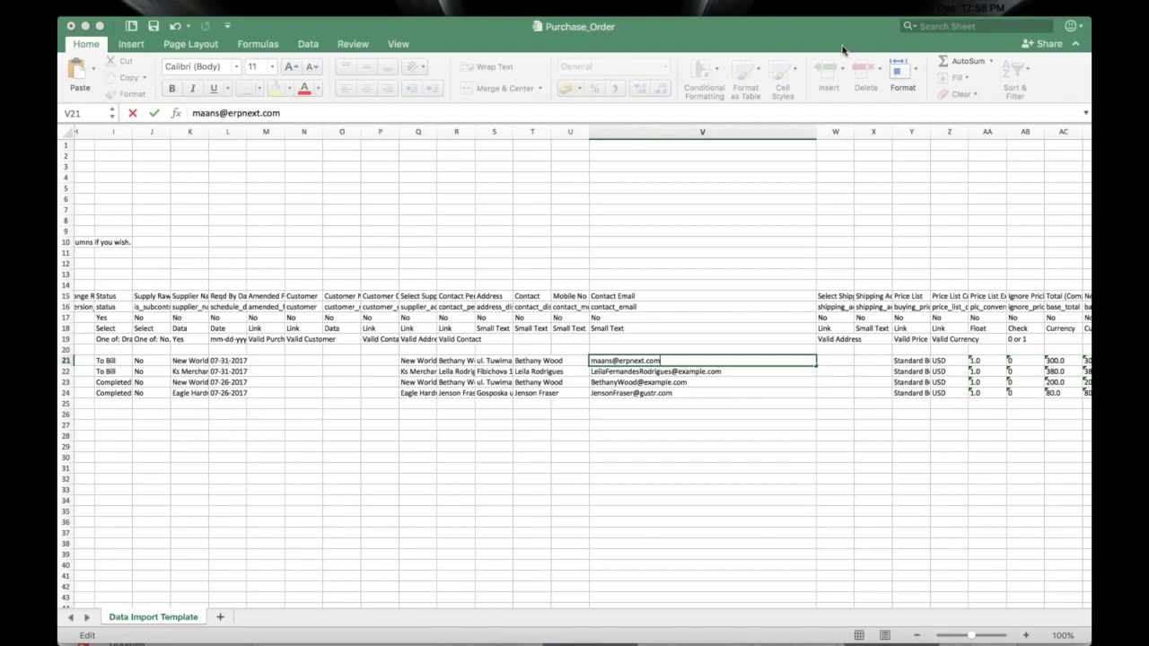
pyautogui.hscroll(-1, 691, 299)
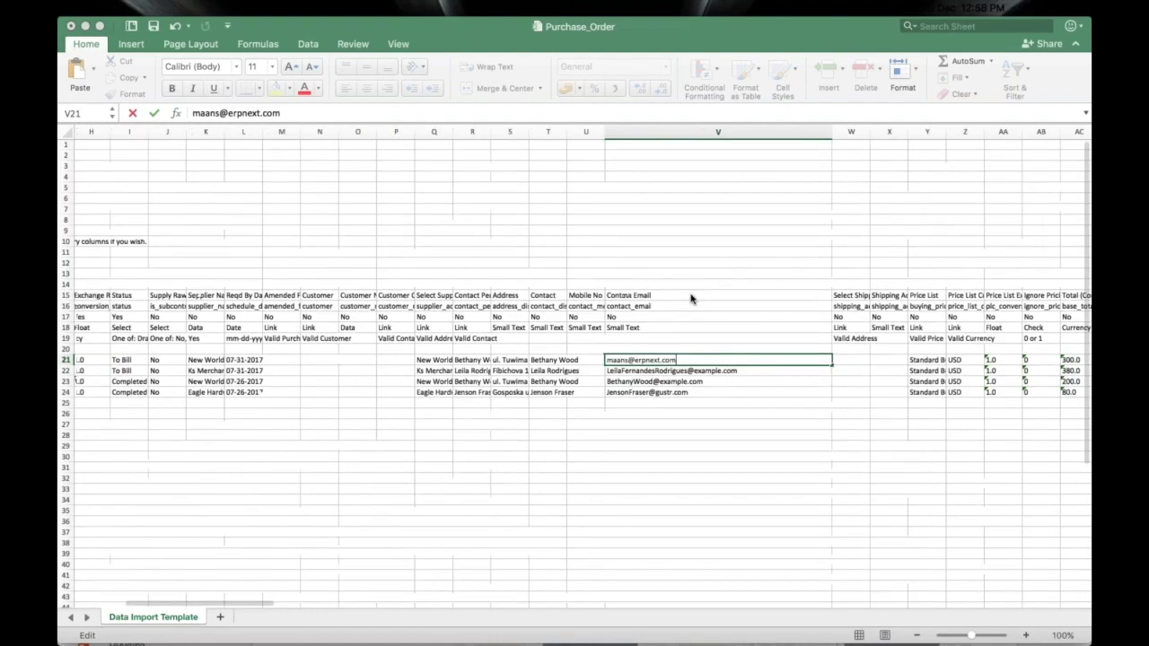
pyautogui.click(355, 33)
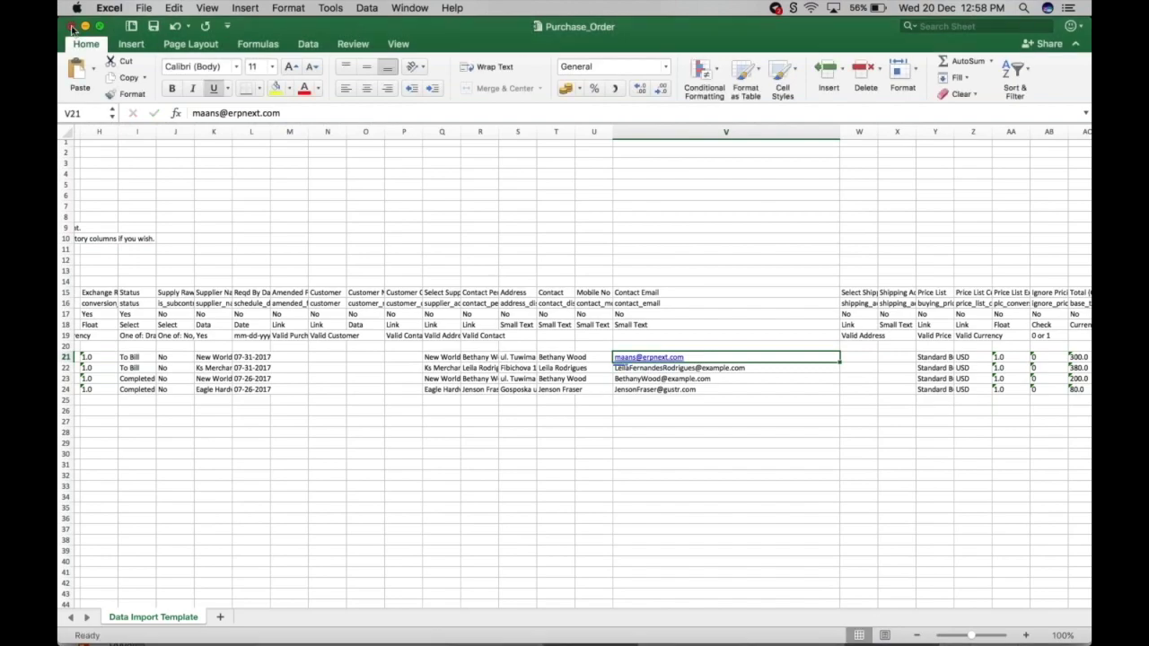
pyautogui.click(72, 28)
# - Attach Purchase_Order.xlsx from Downloads to the Purchase Order import and upload it
pyautogui.click(356, 292)
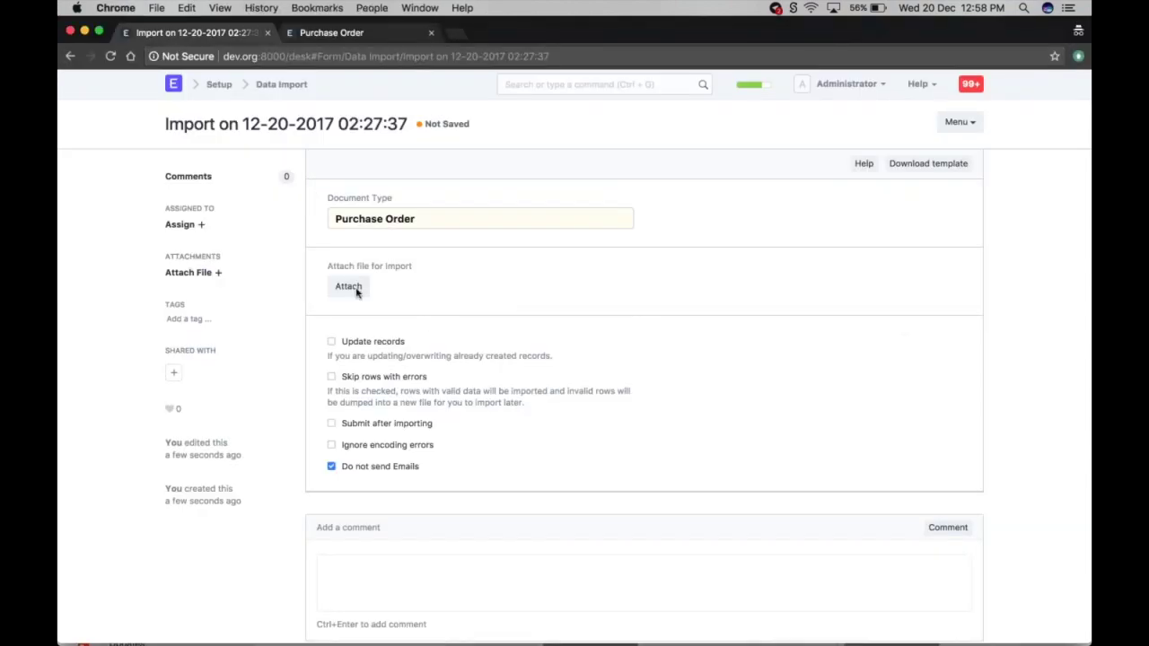
pyautogui.click(356, 289)
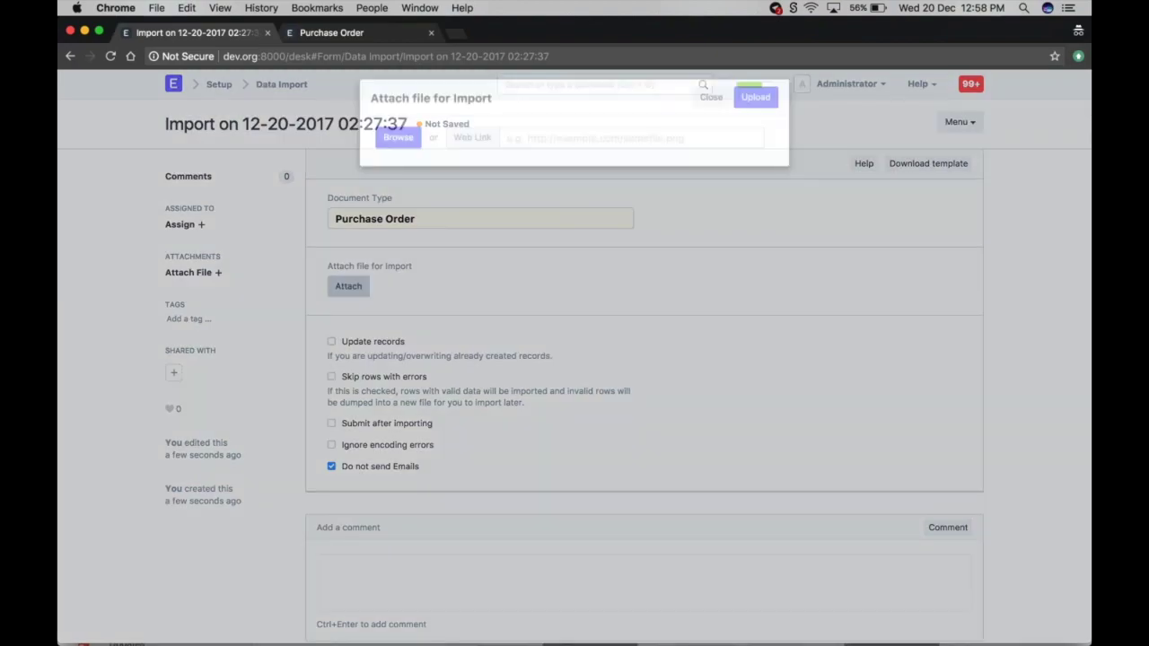
pyautogui.click(385, 150)
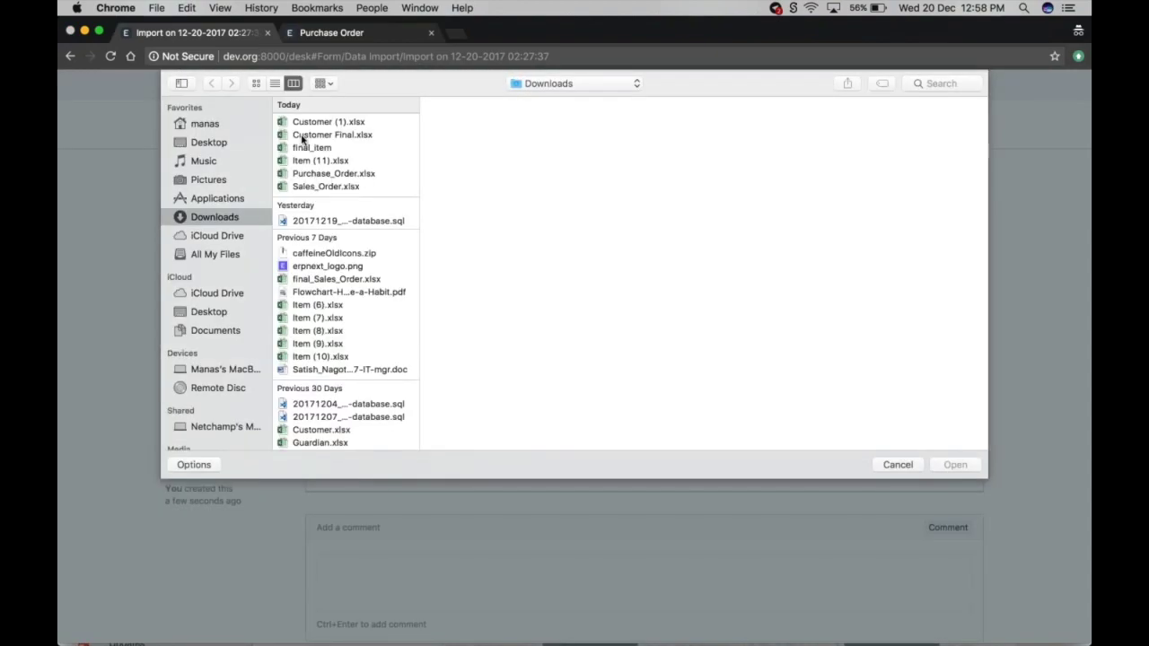
pyautogui.click(313, 176)
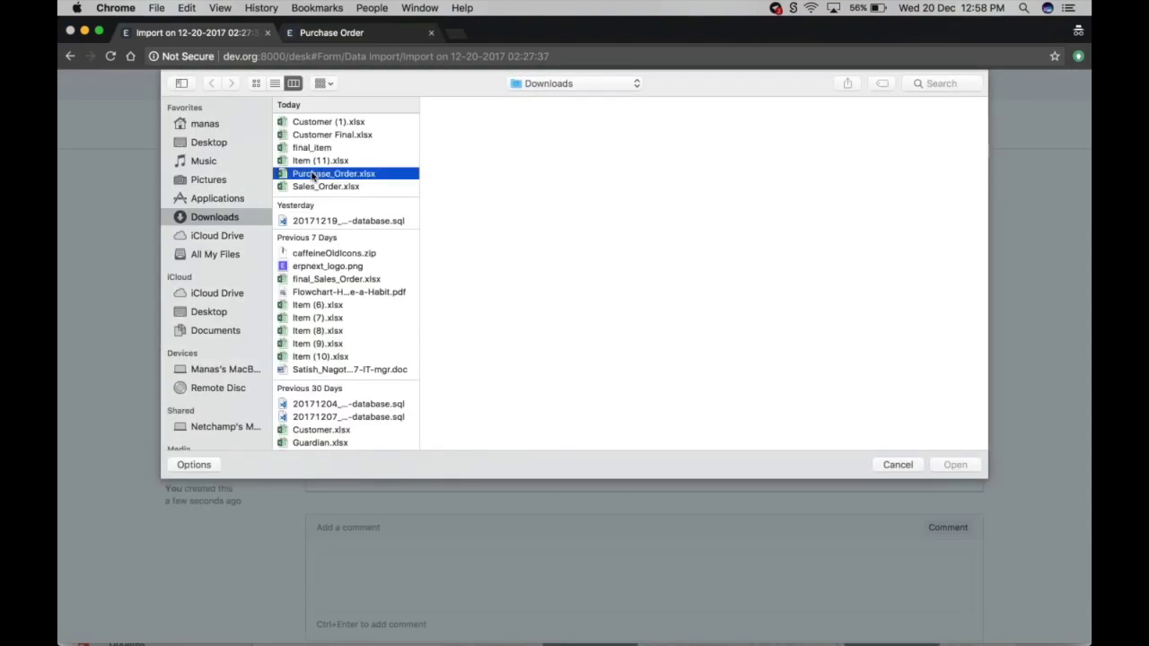
pyautogui.doubleClick(312, 176)
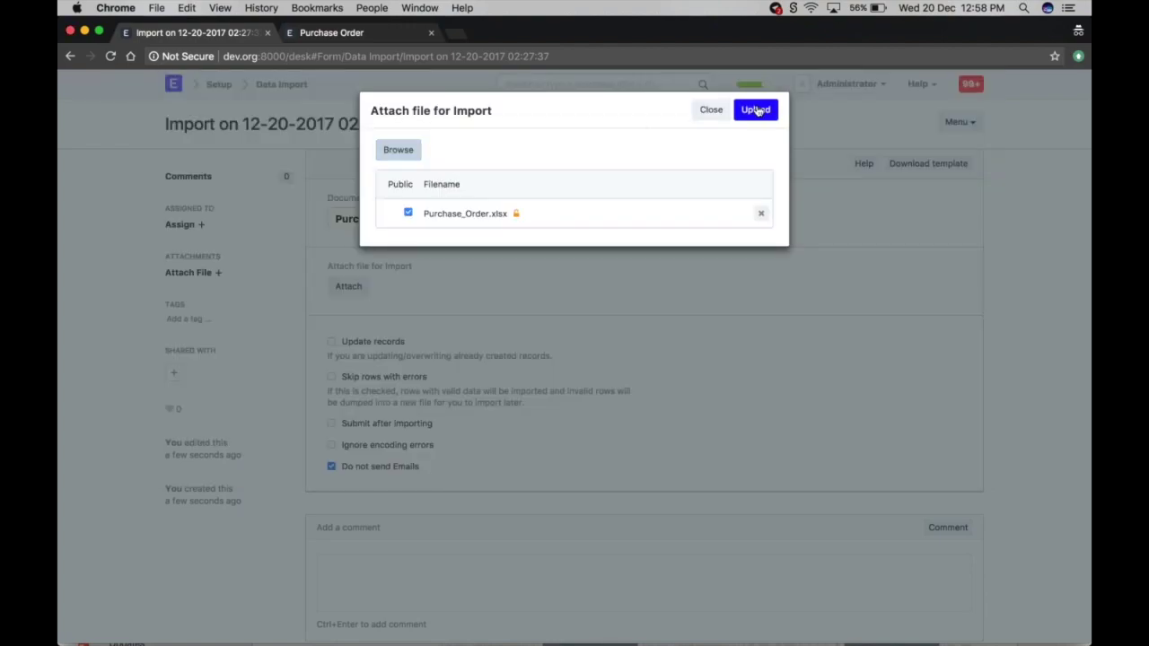
pyautogui.click(756, 110)
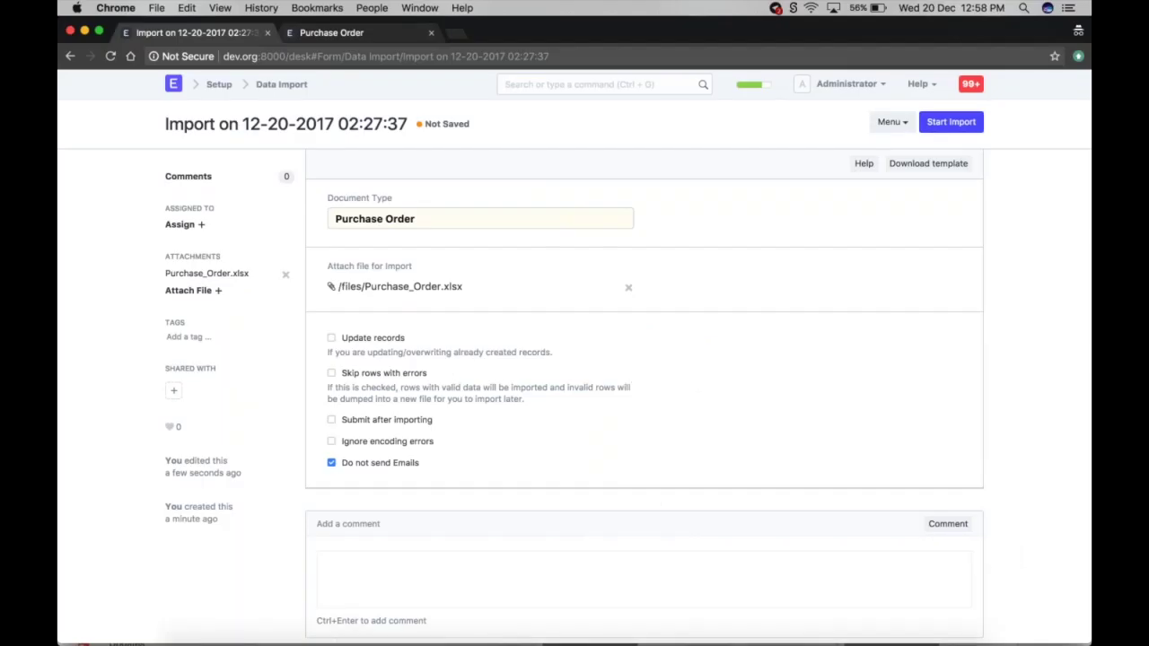
pyautogui.moveTo(296, 633)
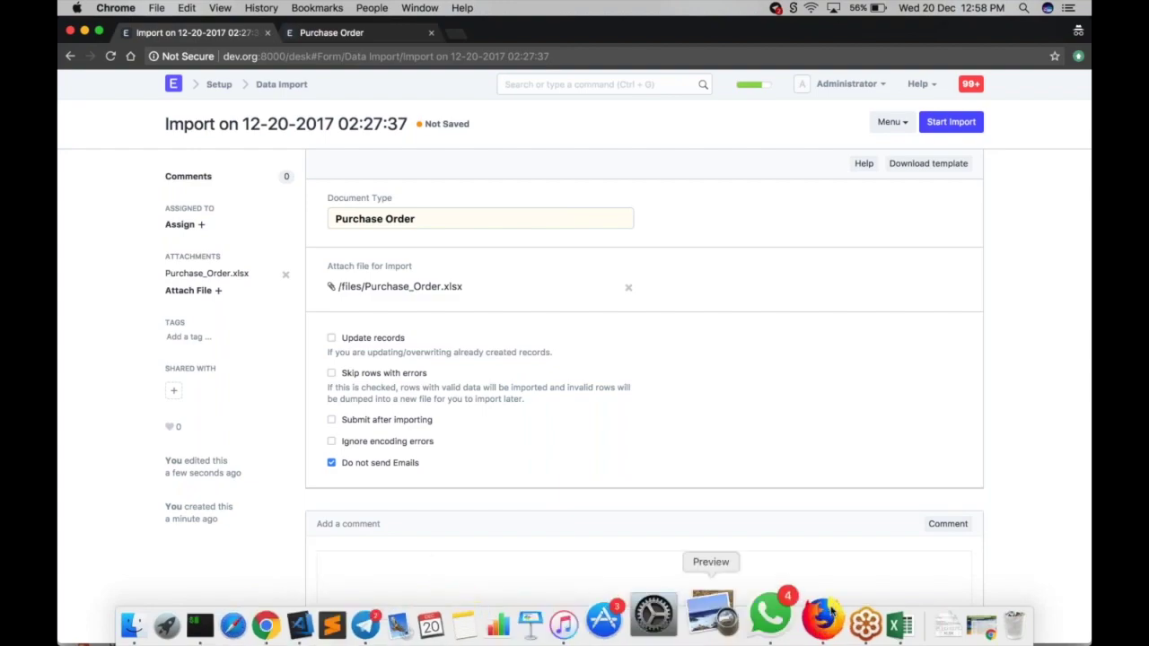
pyautogui.click(848, 611)
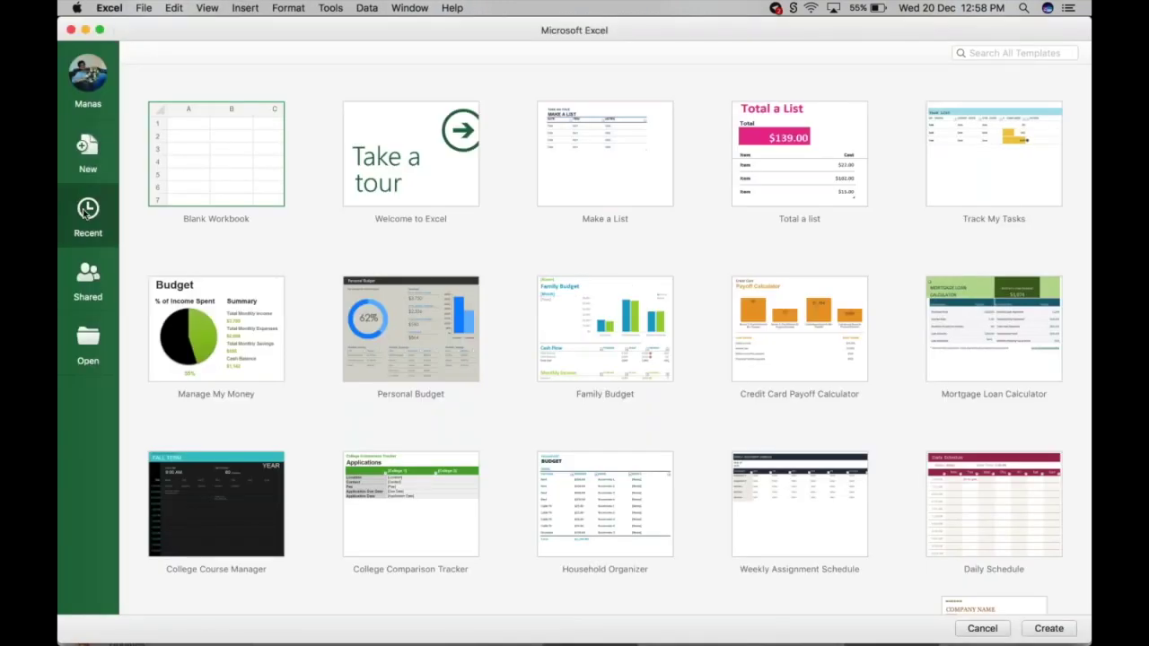
pyautogui.click(87, 211)
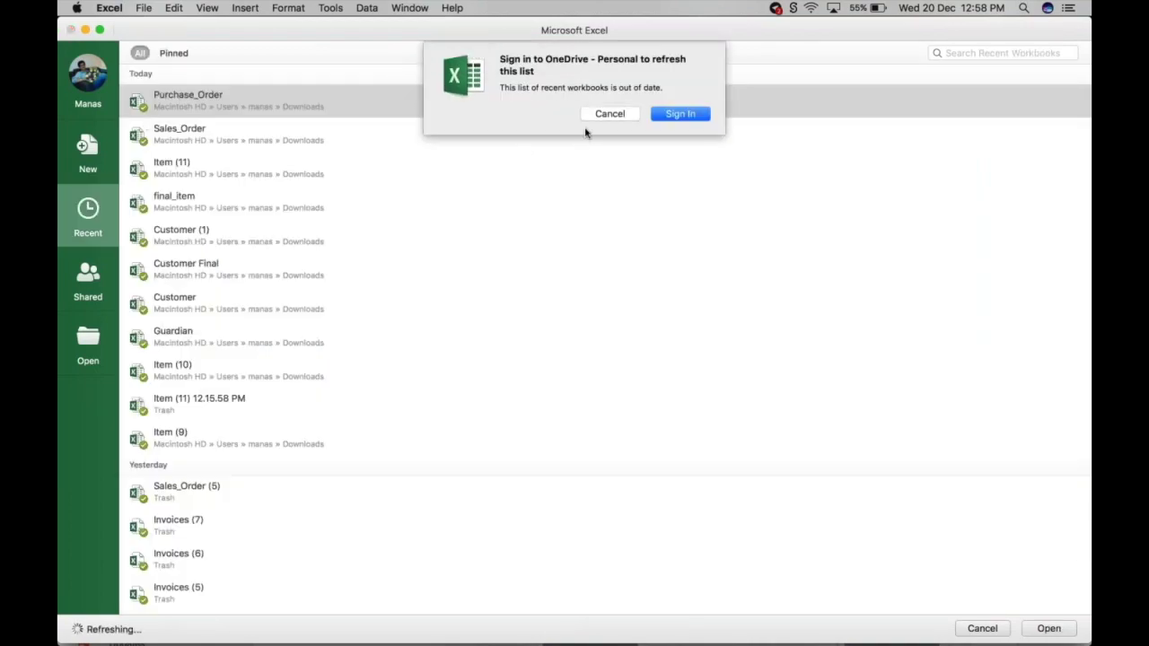
pyautogui.click(611, 114)
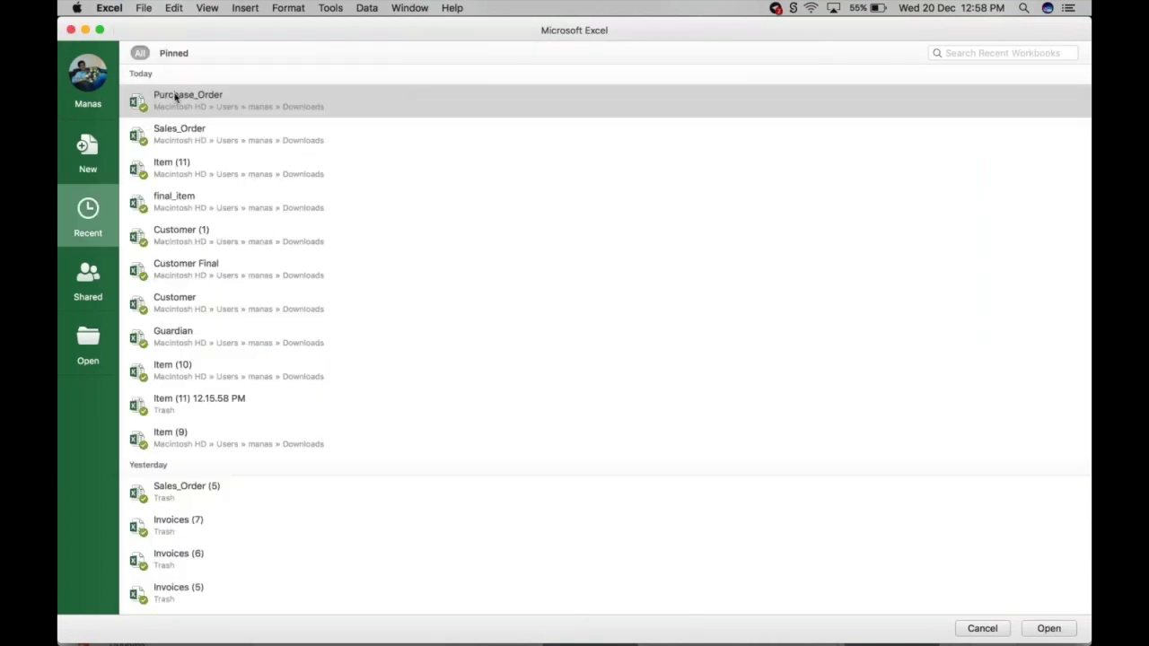
pyautogui.doubleClick(176, 99)
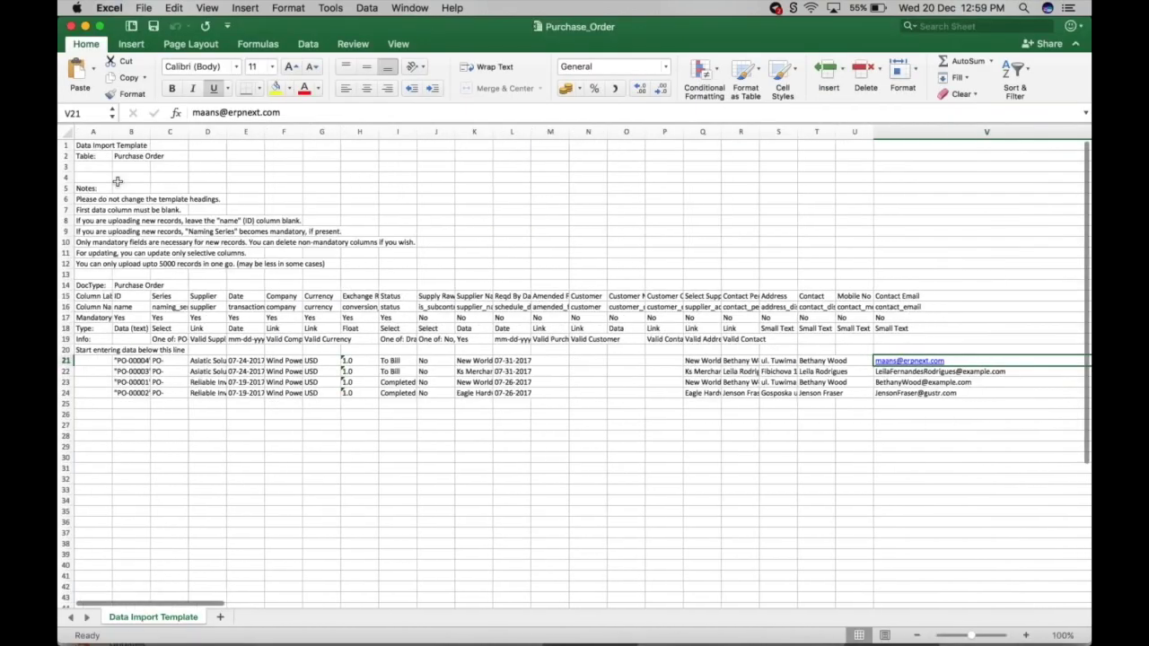
pyautogui.click(131, 132)
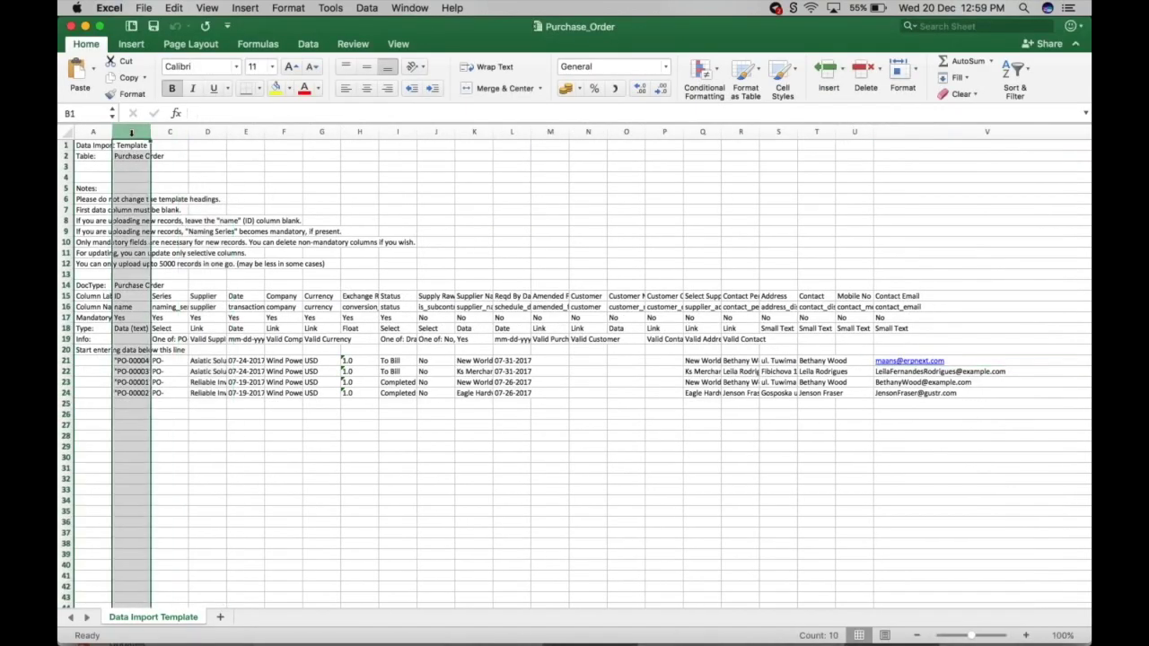
pyautogui.click(71, 26)
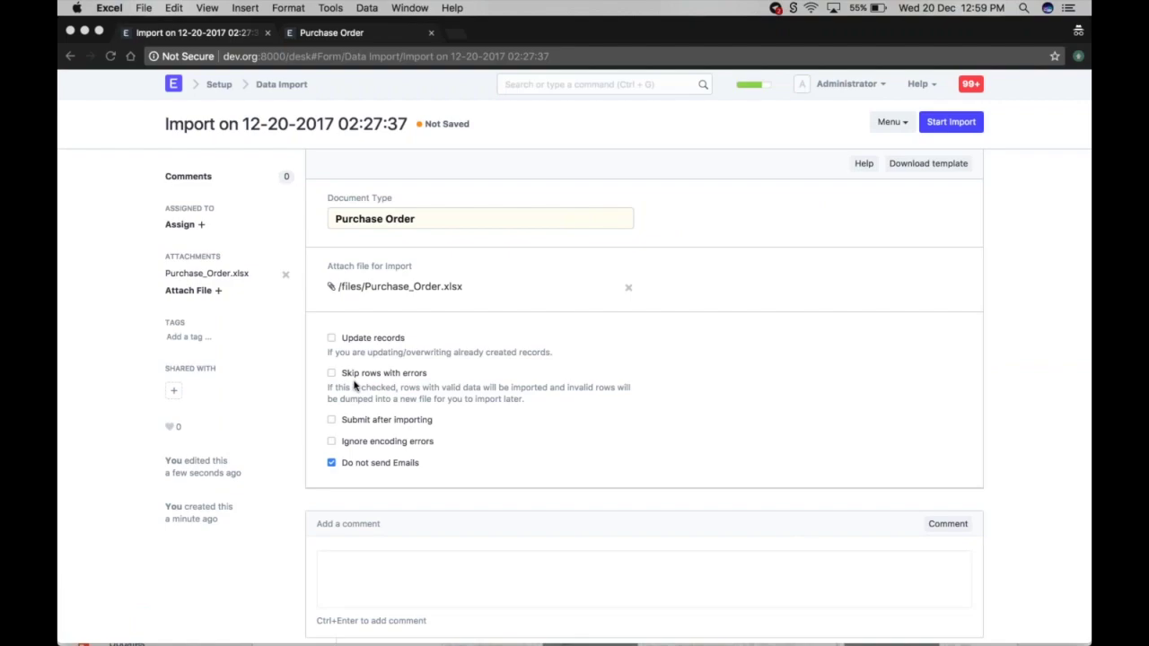
# - Enable the 'Skip rows with errors' checkbox on the Purchase Order import form
pyautogui.click(331, 376)
pyautogui.click(332, 374)
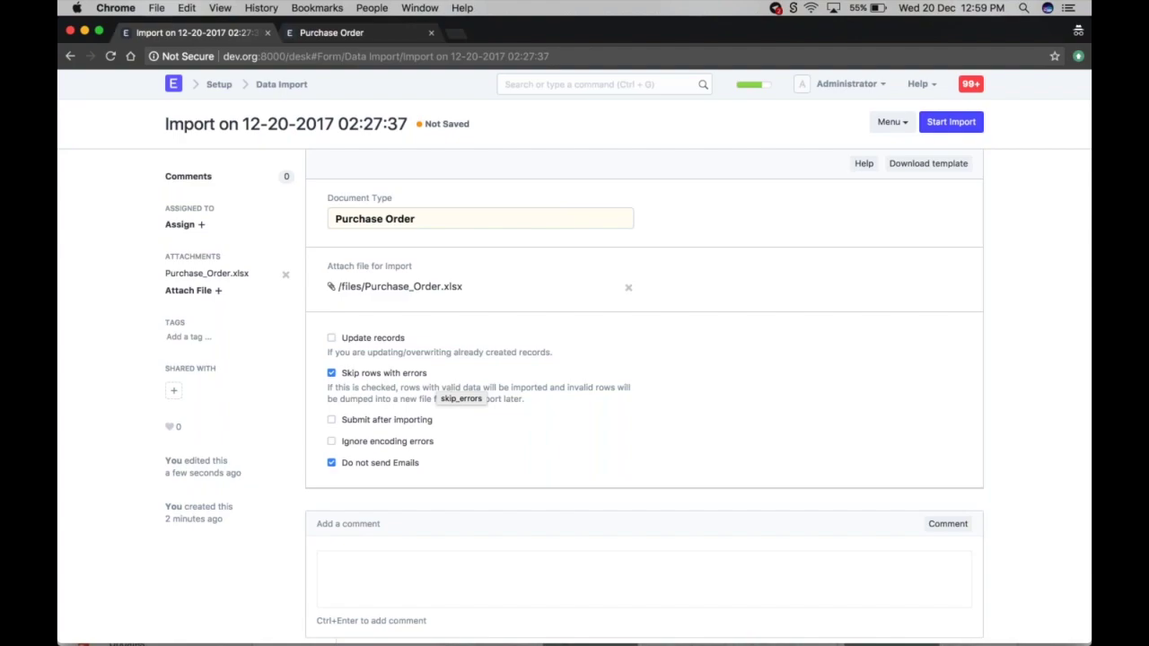
pyautogui.scroll(-2, 413, 408)
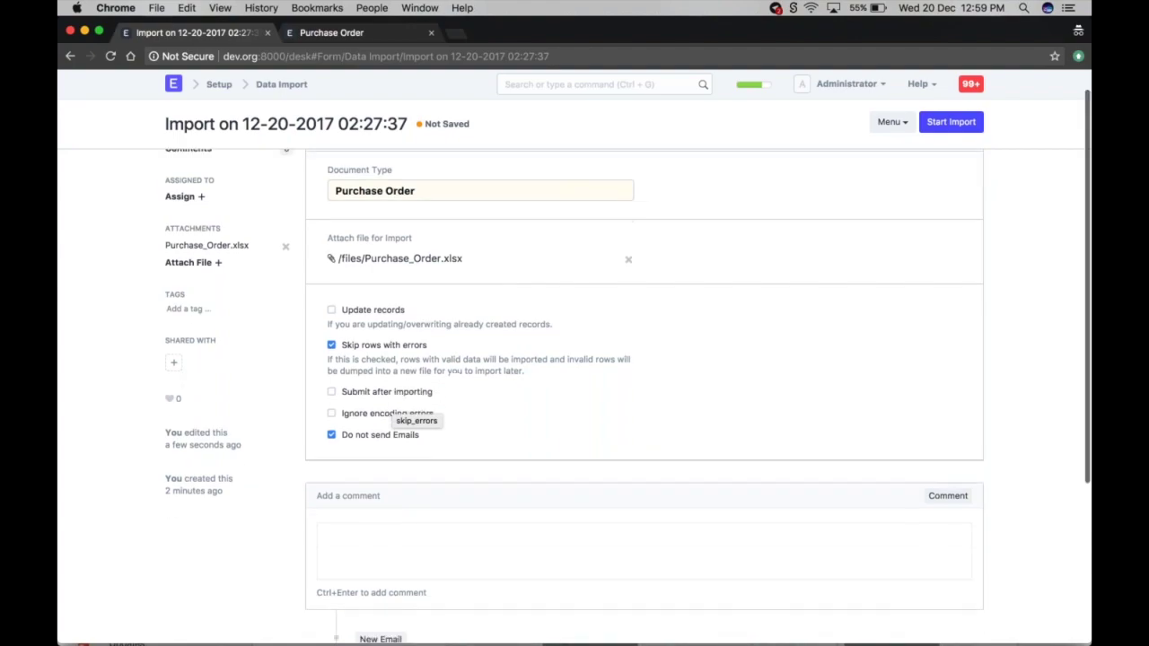
pyautogui.scroll(2, 413, 408)
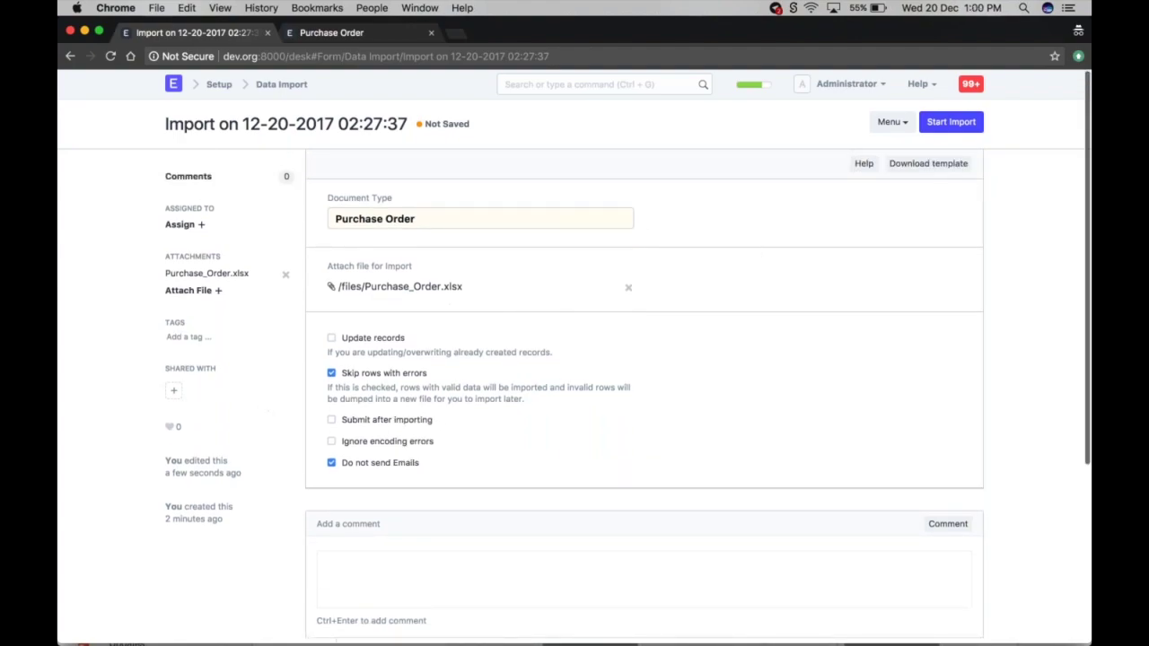
# - Start the import and review the Import Log's duplicate-name errors for rows 21–24
pyautogui.click(951, 121)
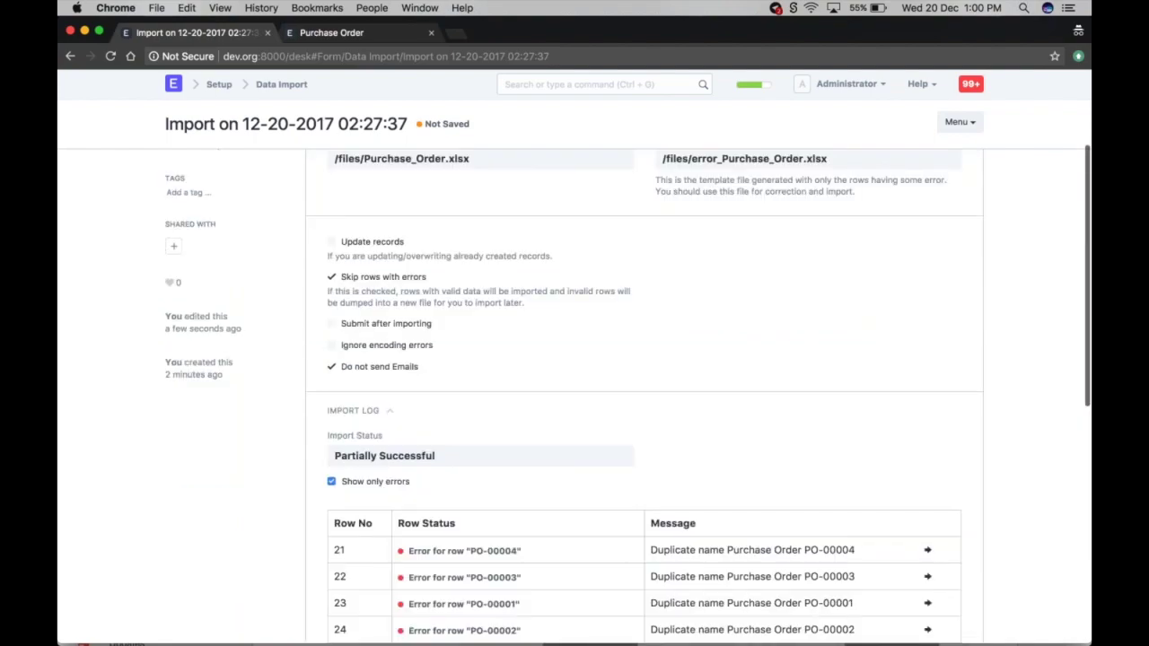
pyautogui.scroll(-3, 692, 393)
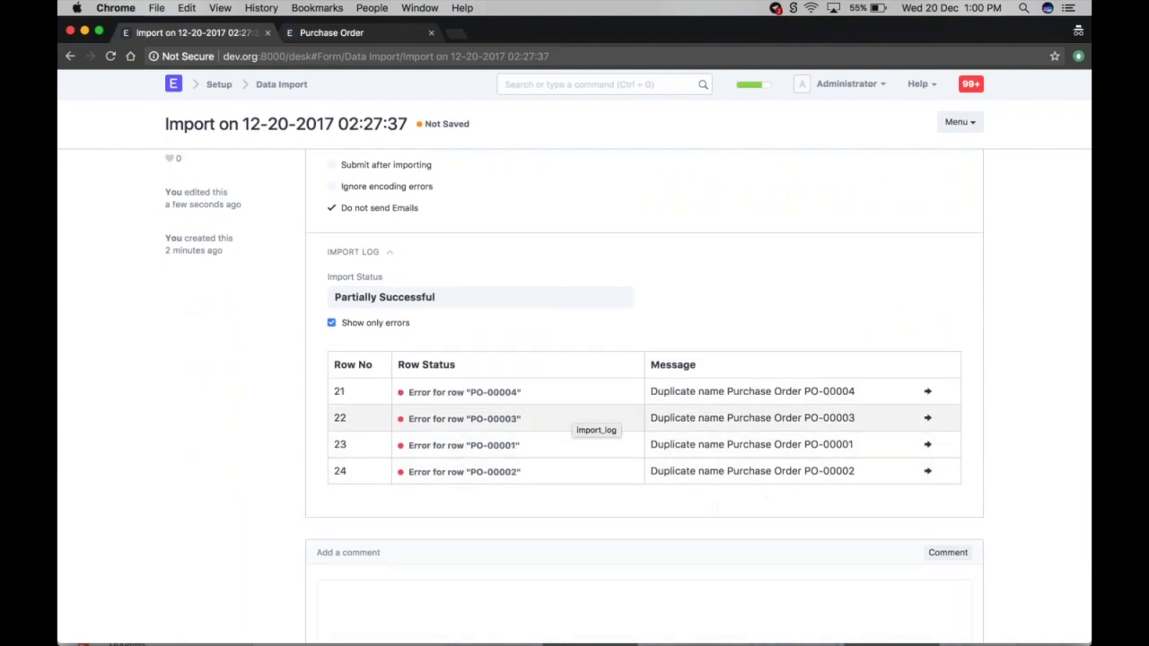
pyautogui.scroll(1, 581, 415)
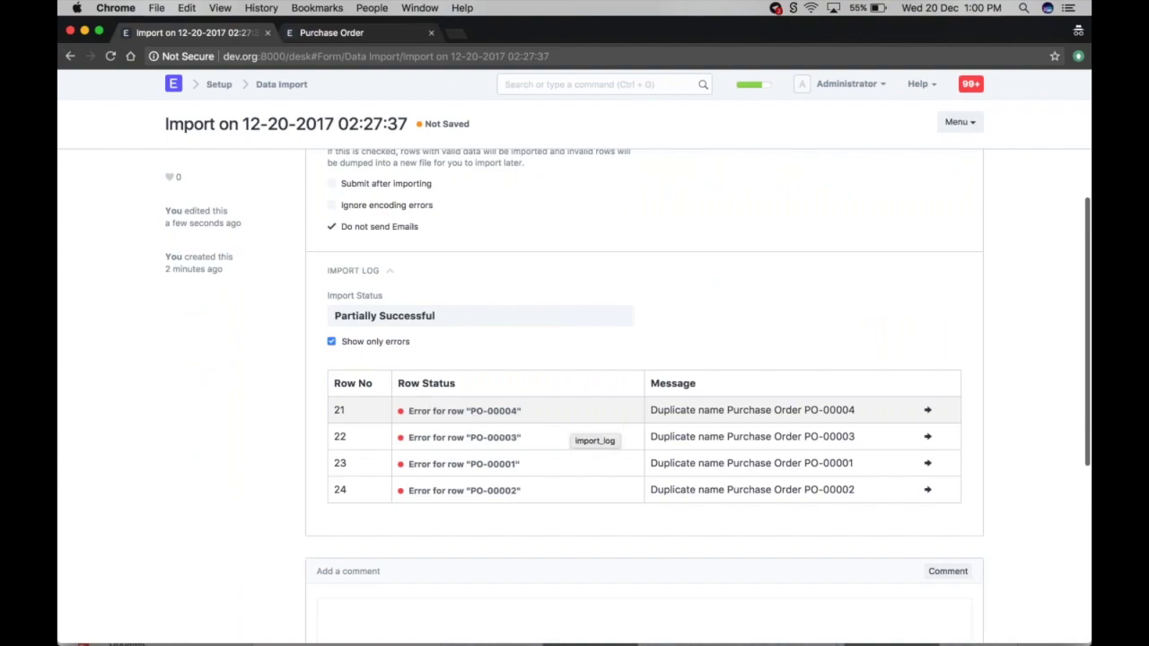
pyautogui.scroll(5, 771, 454)
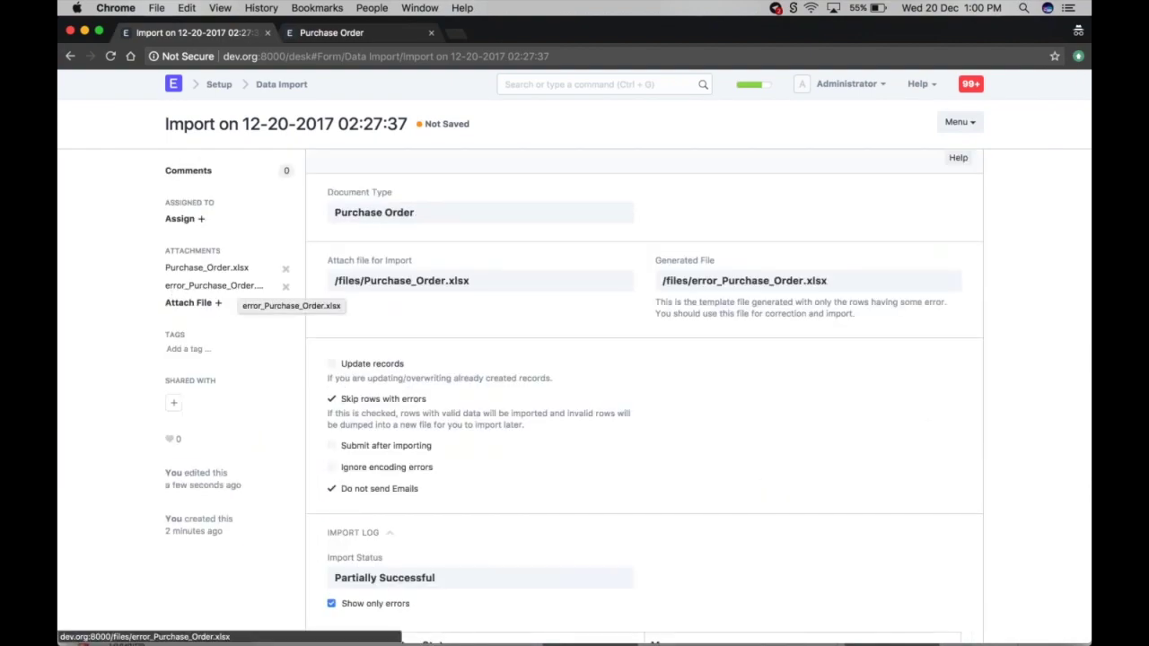
# - Save error_Purchase_Order.xlsx from the Generated File link and open it in Excel
pyautogui.moveTo(655, 262); pyautogui.dragTo(752, 263)
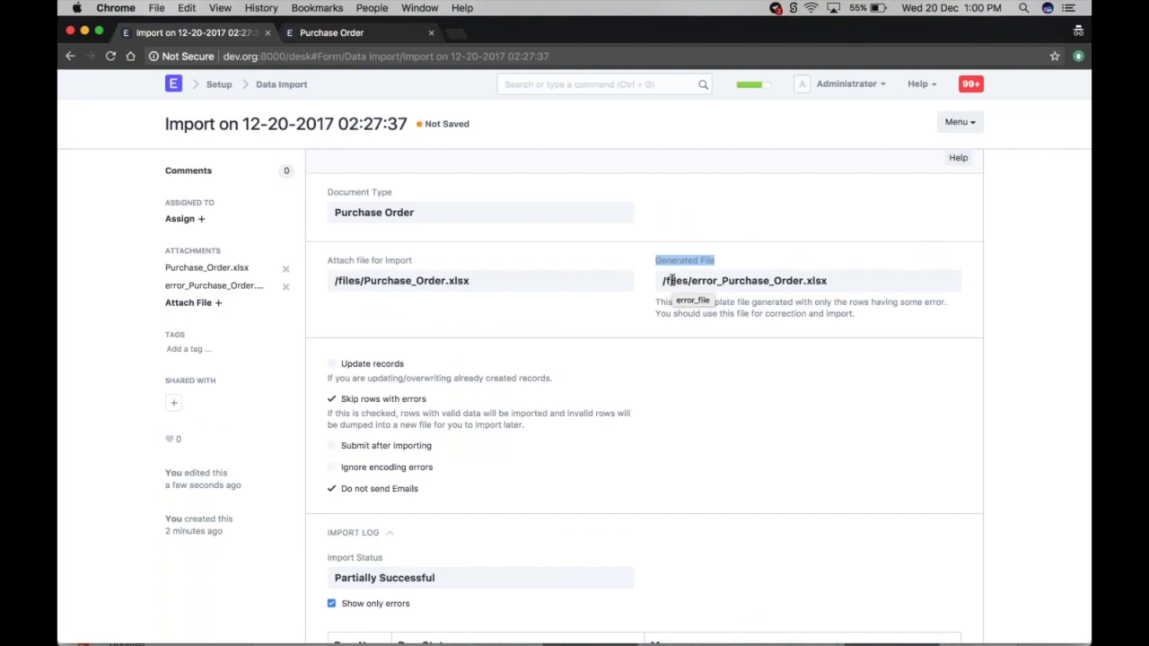
pyautogui.click(199, 287)
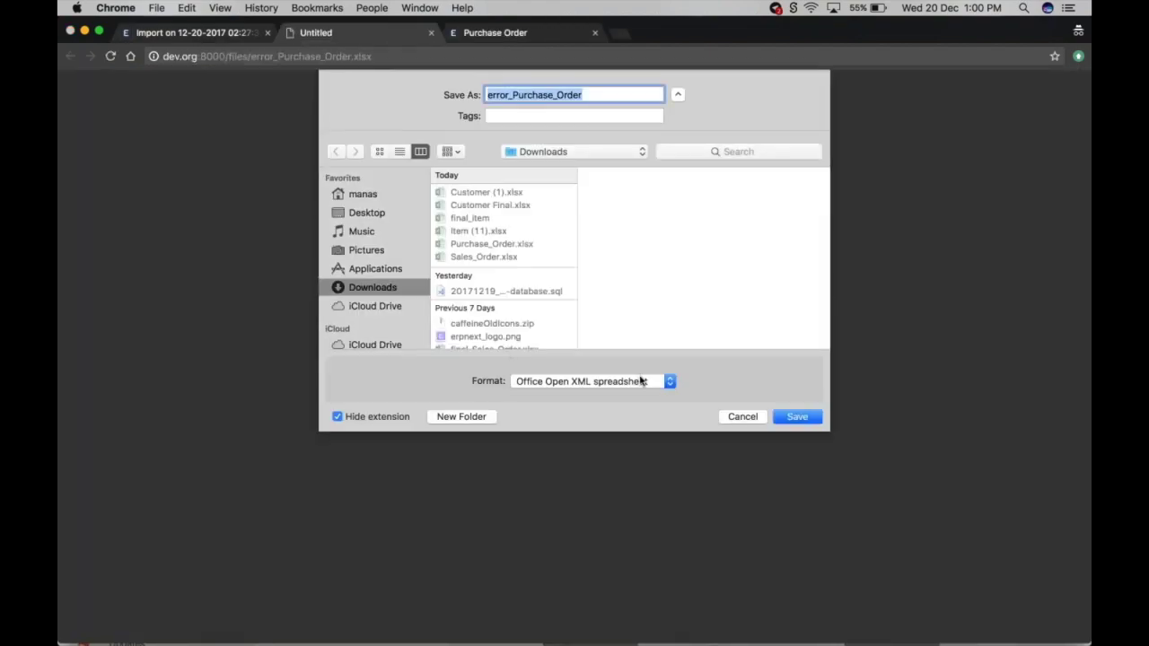
pyautogui.click(786, 418)
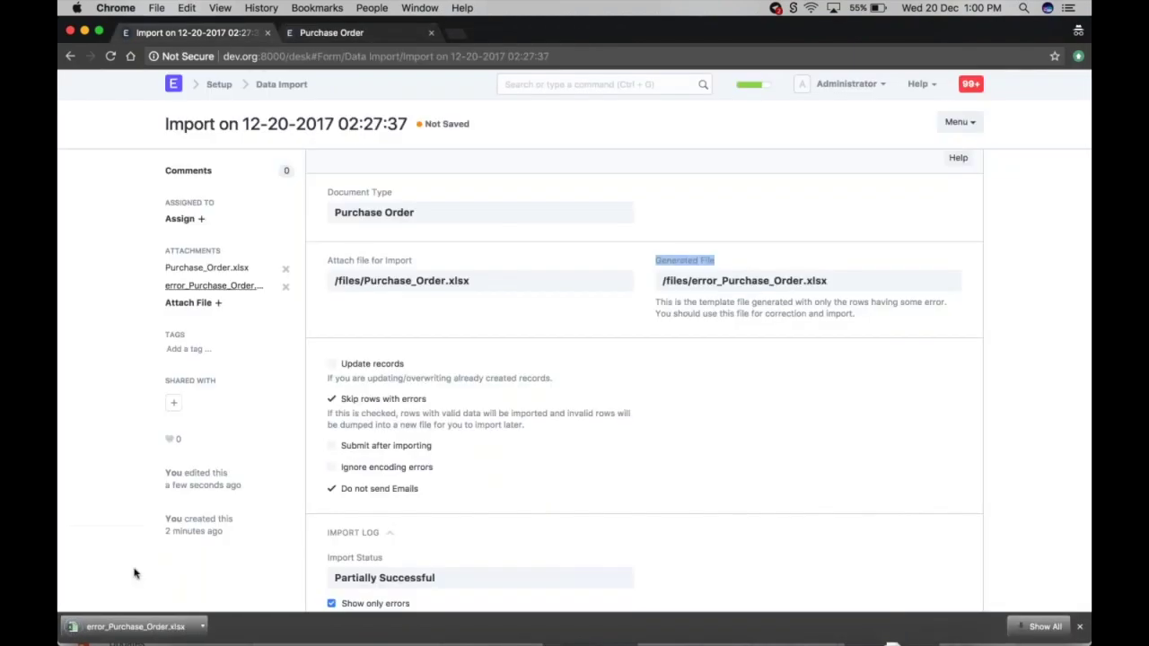
pyautogui.click(140, 627)
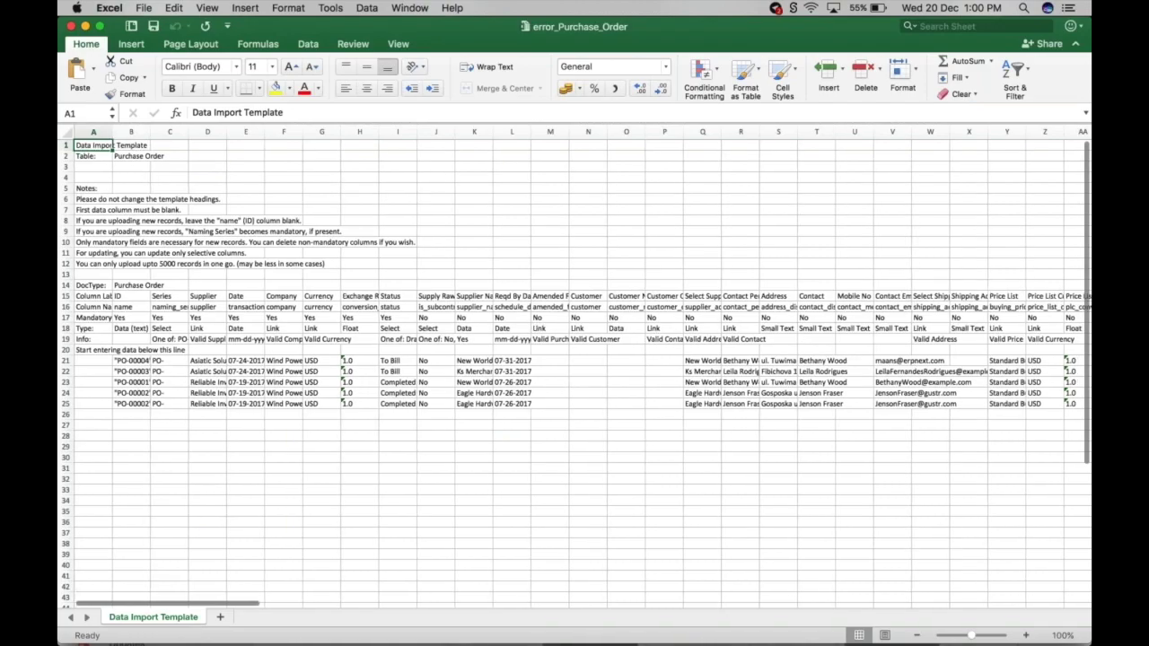
pyautogui.hotkey('ctrl', 'Up')
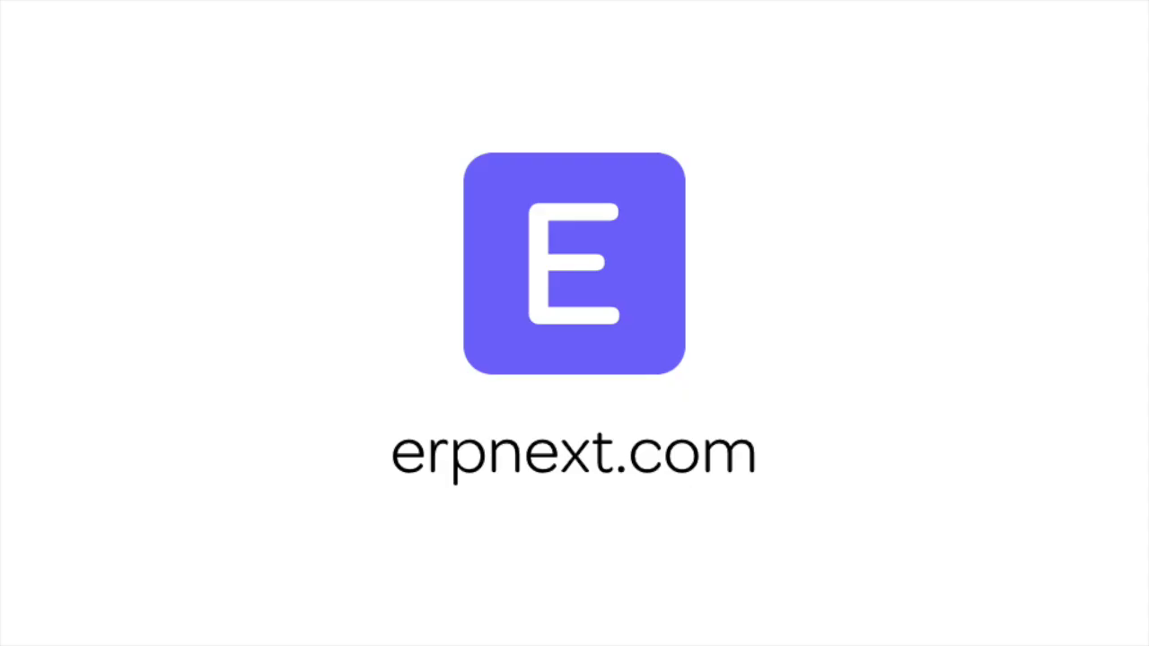